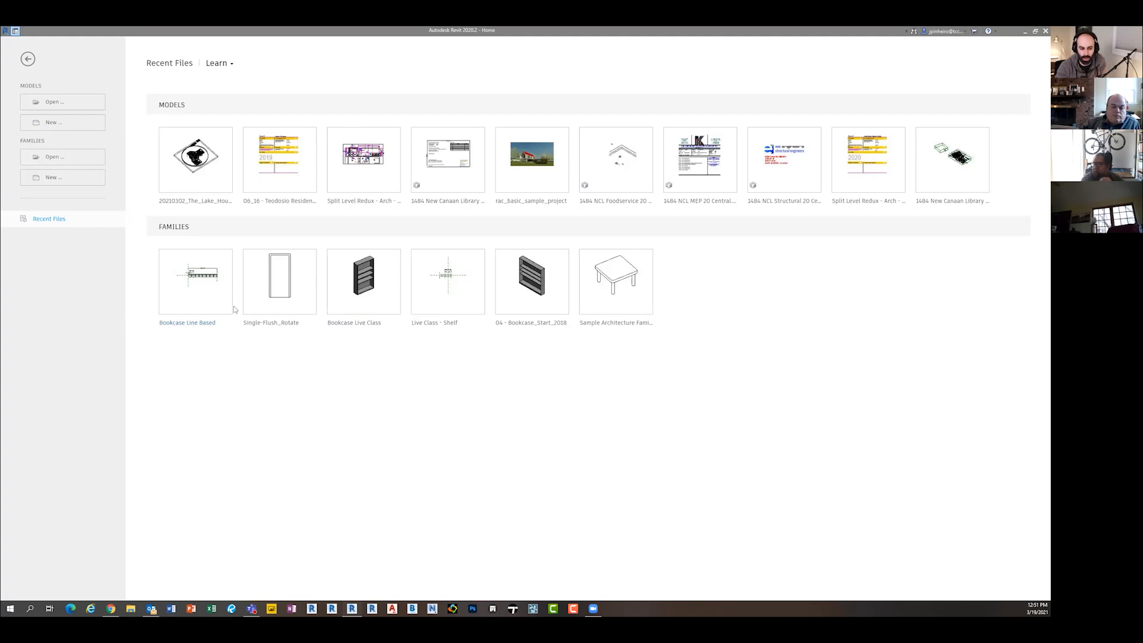
# Step: Create a new project from a built-in template, leaving the sample table family closed
pyautogui.click(387, 164)
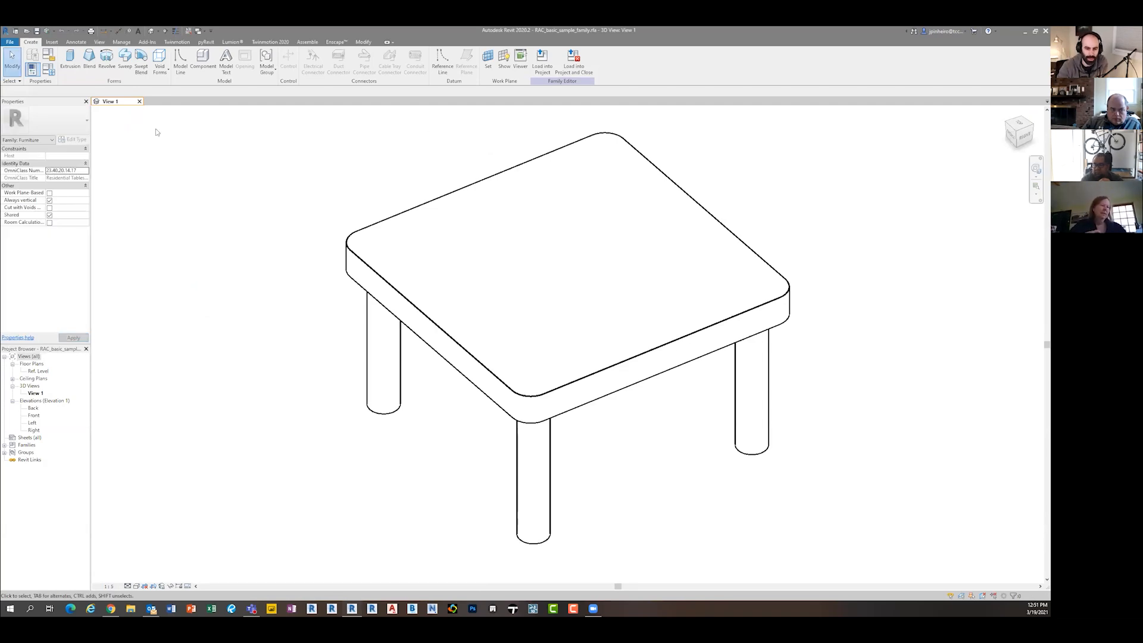
pyautogui.hotkey('ctrl', 'd')
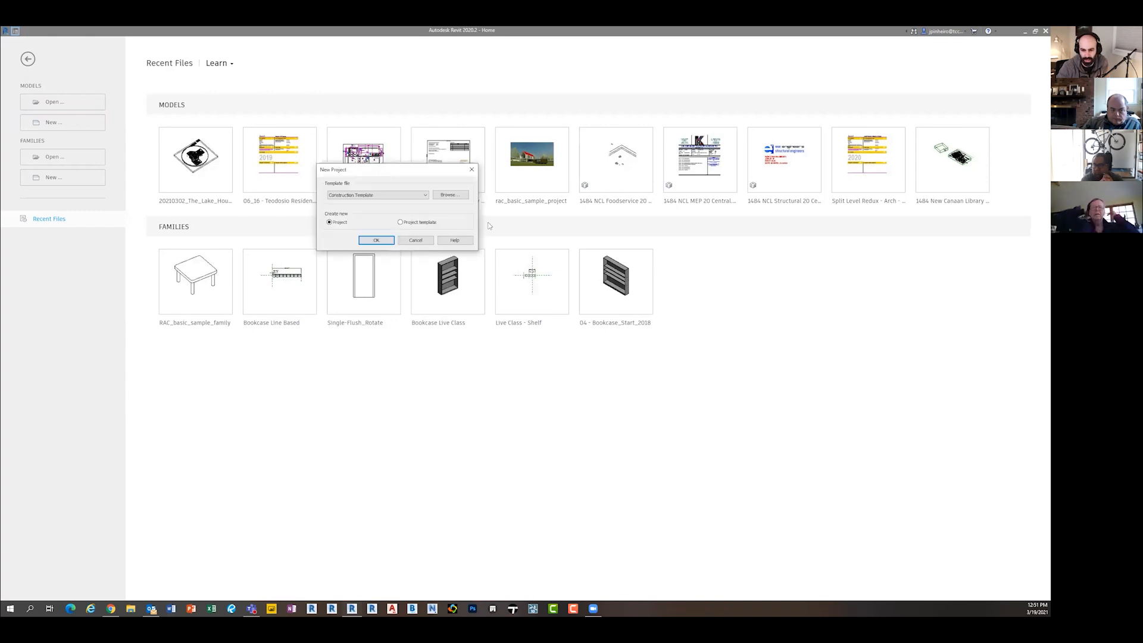
pyautogui.click(368, 198)
pyautogui.click(370, 206)
pyautogui.click(376, 240)
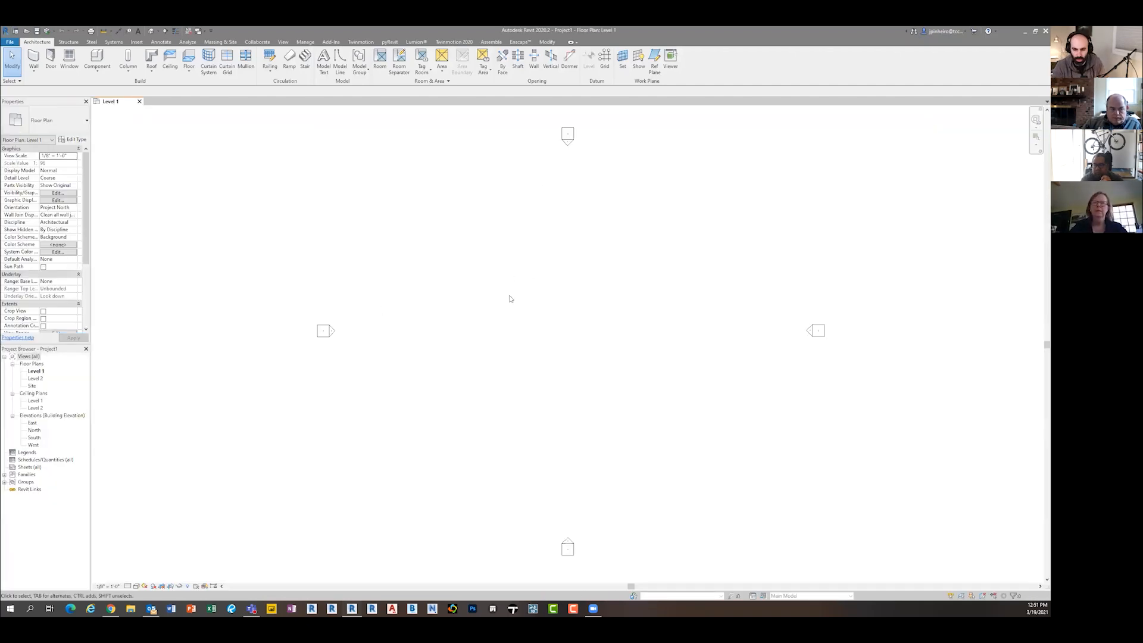
# Step: Draw a closed rectangle of walls between the elevation markers on the Level 1 floor plan
pyautogui.scroll(-3, 507, 299)
pyautogui.scroll(4, 506, 298)
pyautogui.click(34, 58)
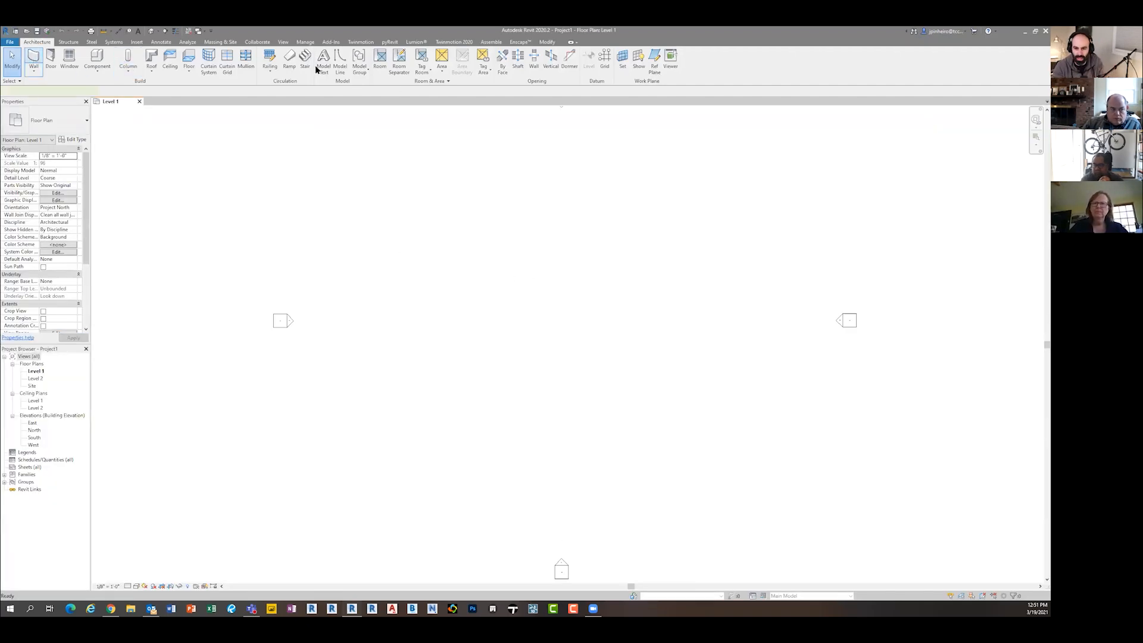
pyautogui.click(337, 53)
pyautogui.click(466, 292)
pyautogui.click(717, 429)
pyautogui.press('Escape')
pyautogui.press('Escape')
pyautogui.scroll(5, 536, 388)
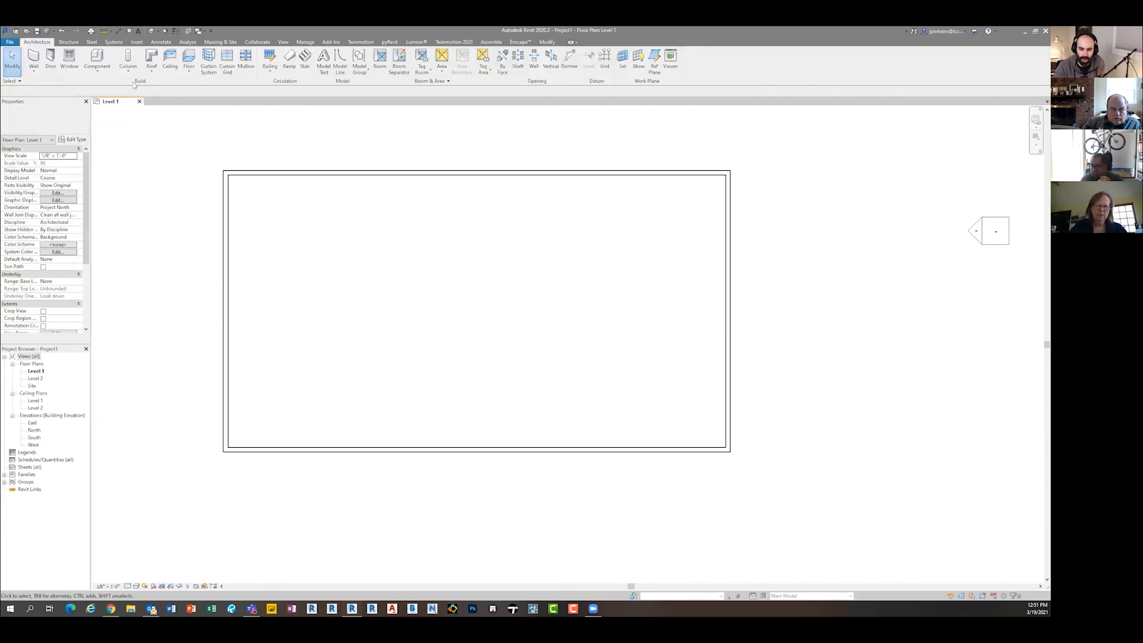
# Step: Place four Single-Flush 36" x 84" doors along the upper wall, alternating the swing between inside and outside
pyautogui.click(50, 59)
pyautogui.click(290, 177)
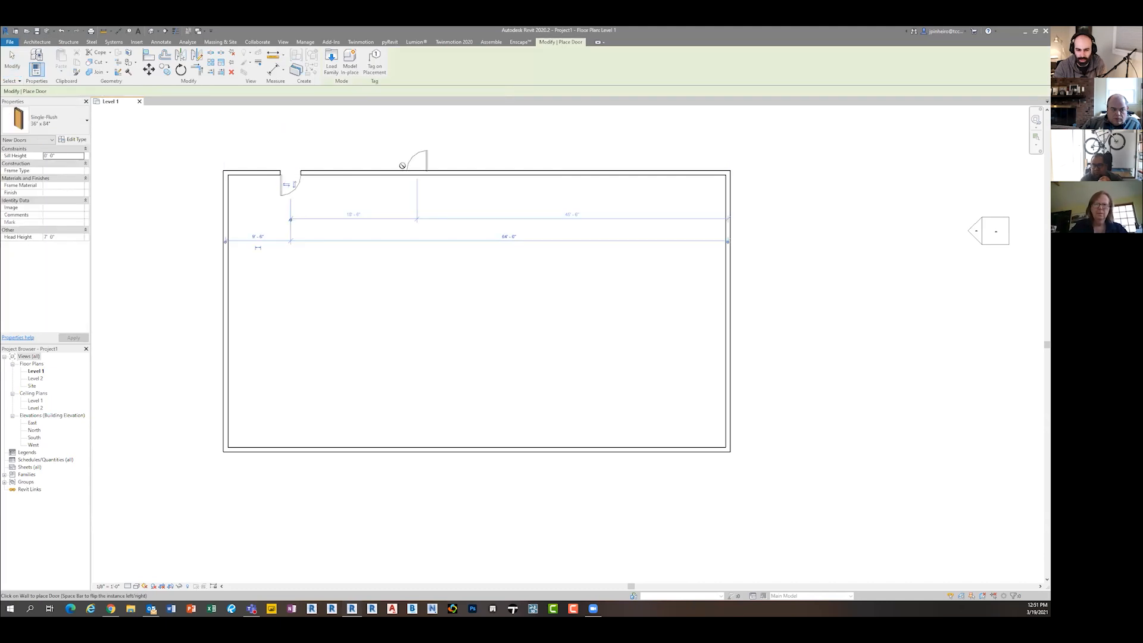
pyautogui.click(393, 171)
pyautogui.click(513, 175)
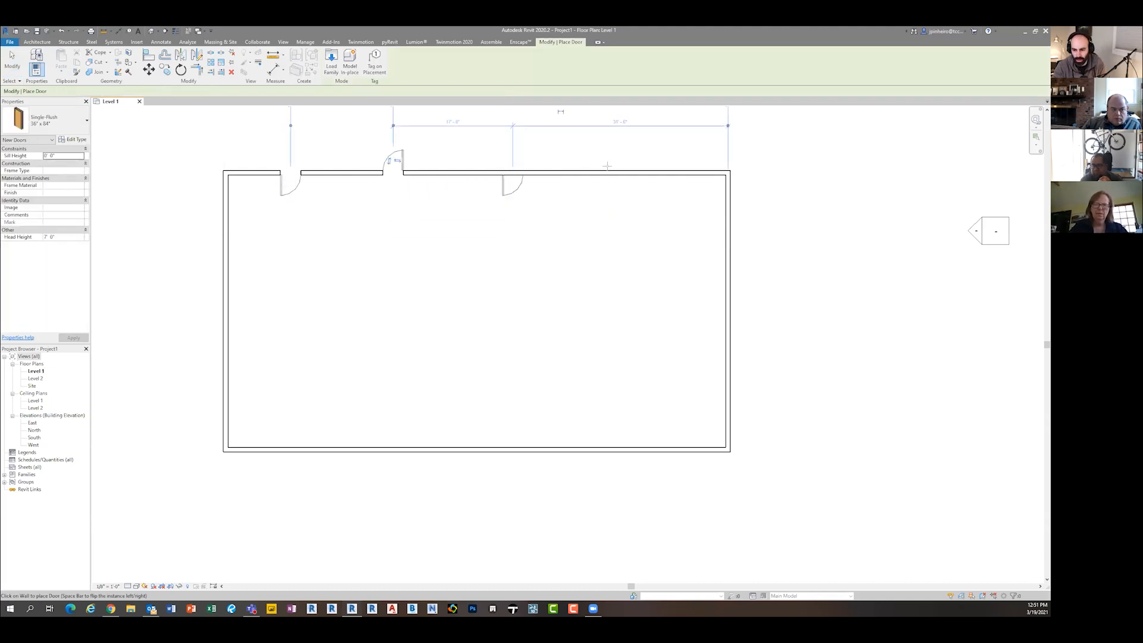
pyautogui.click(608, 170)
pyautogui.press('Escape')
pyautogui.press('Escape')
# Step: Look through the Single-Flush sizes available for the leftmost door in the upper wall
pyautogui.scroll(3, 294, 165)
pyautogui.click(269, 208)
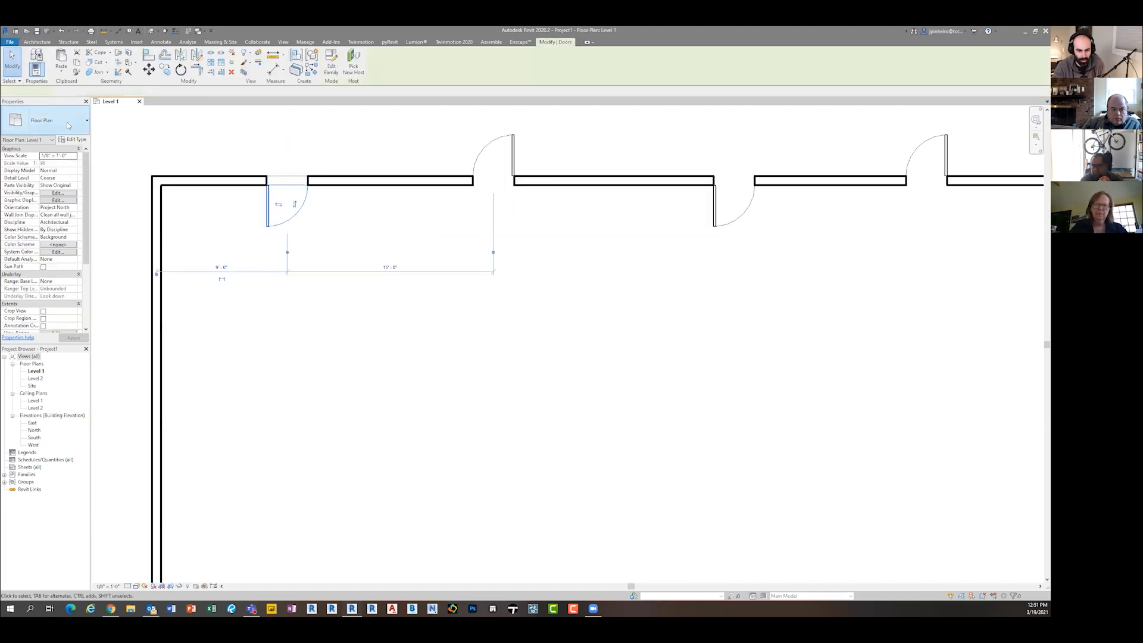
pyautogui.click(62, 135)
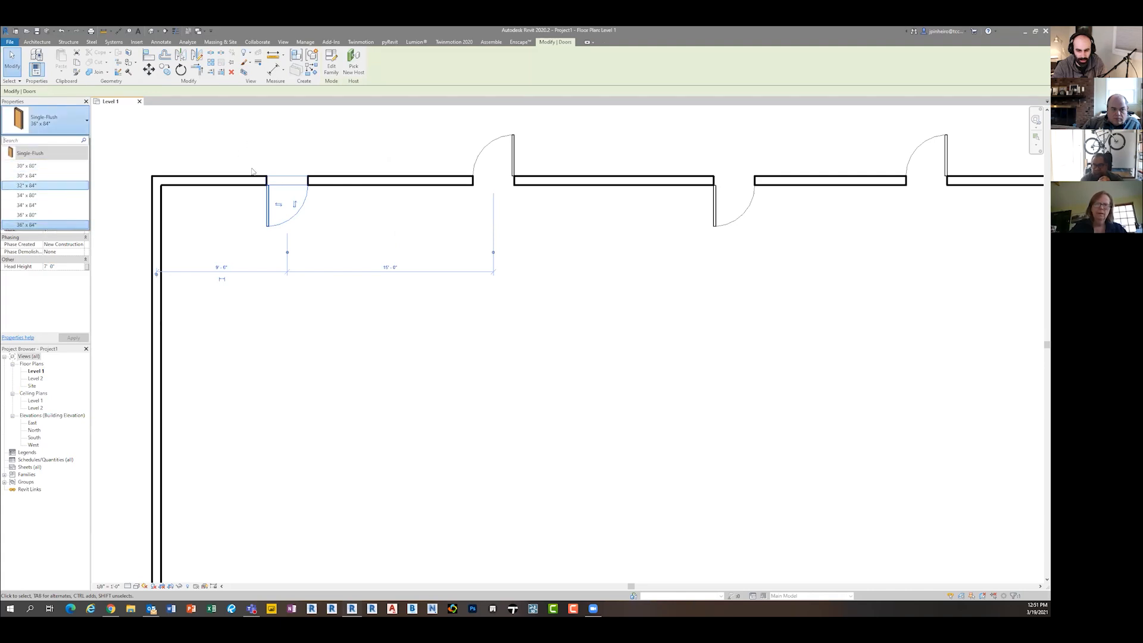
pyautogui.click(260, 148)
pyautogui.click(260, 148)
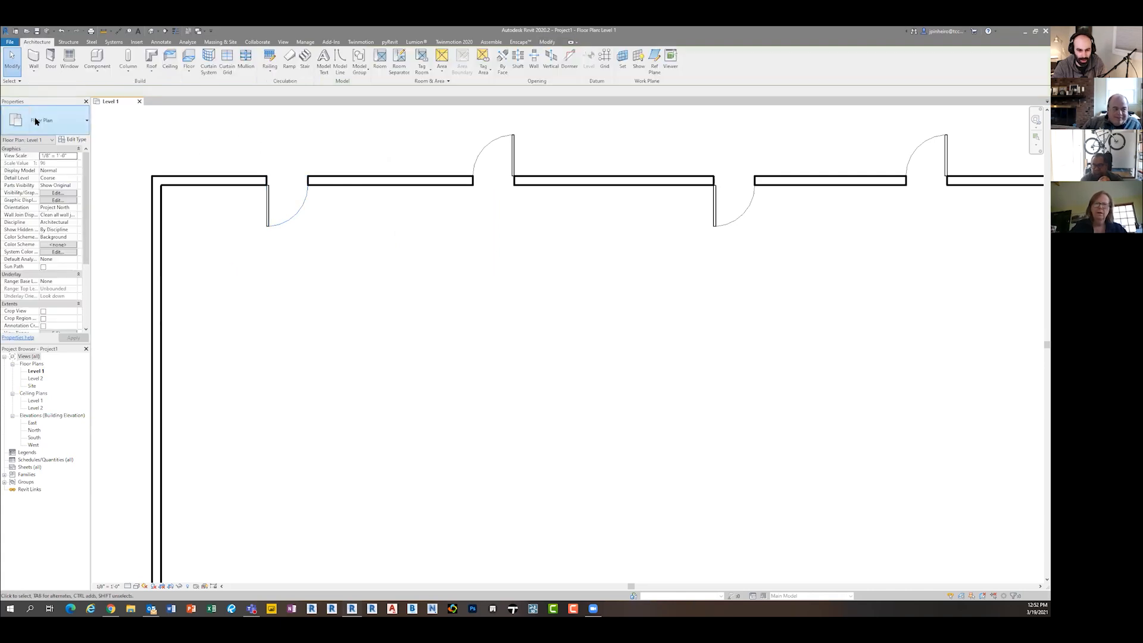
pyautogui.click(267, 210)
pyautogui.moveTo(186, 242); pyautogui.dragTo(240, 245, button='middle')
pyautogui.click(154, 270)
pyautogui.moveTo(172, 269); pyautogui.dragTo(222, 296, button='middle')
pyautogui.scroll(-1, 162, 256)
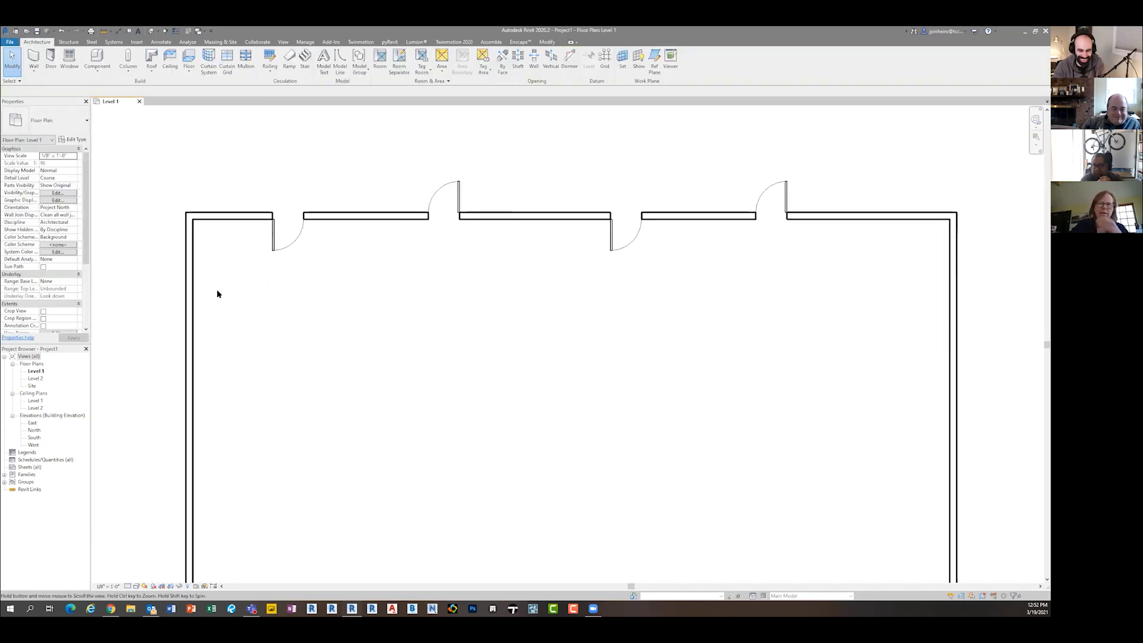
pyautogui.moveTo(282, 272); pyautogui.dragTo(279, 278, button='middle')
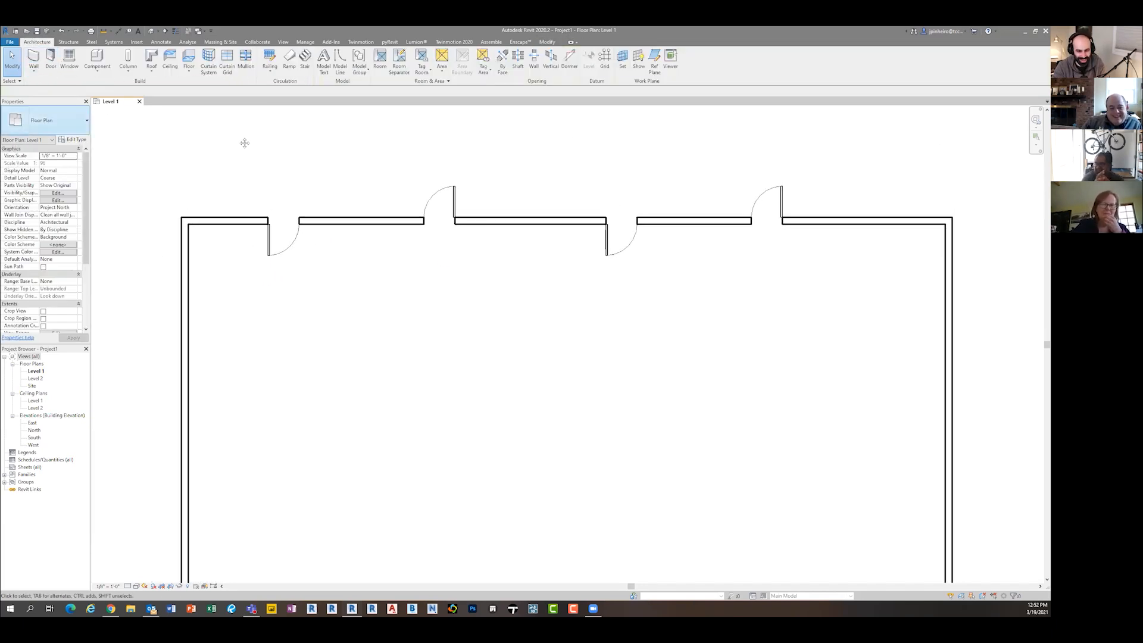
pyautogui.moveTo(250, 140); pyautogui.dragTo(237, 138, button='middle')
pyautogui.click(267, 243)
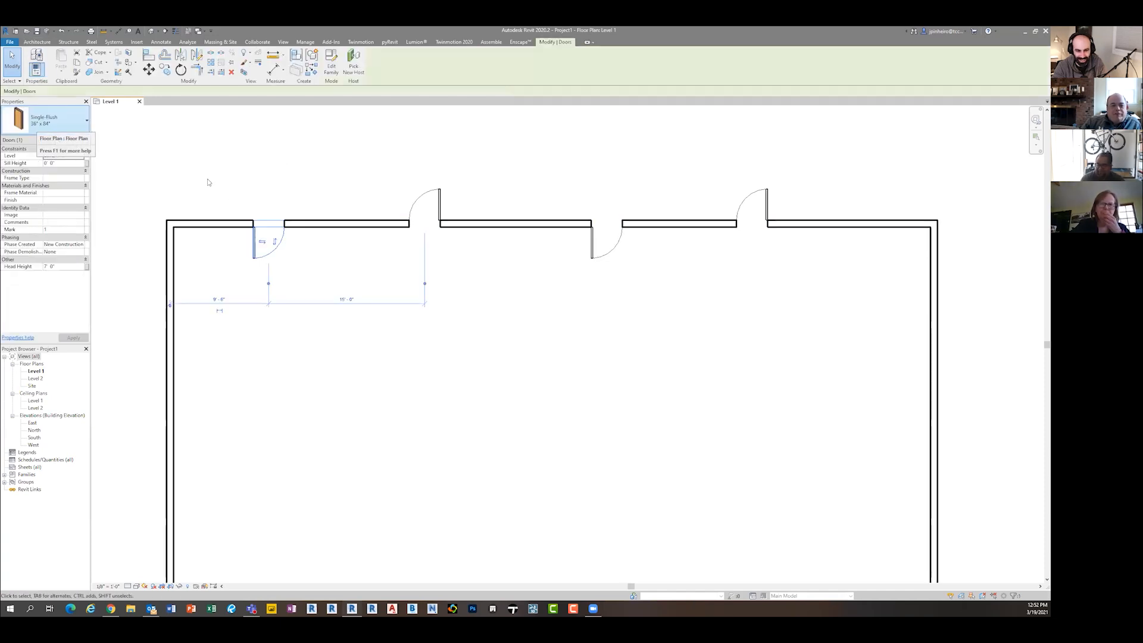
pyautogui.click(209, 153)
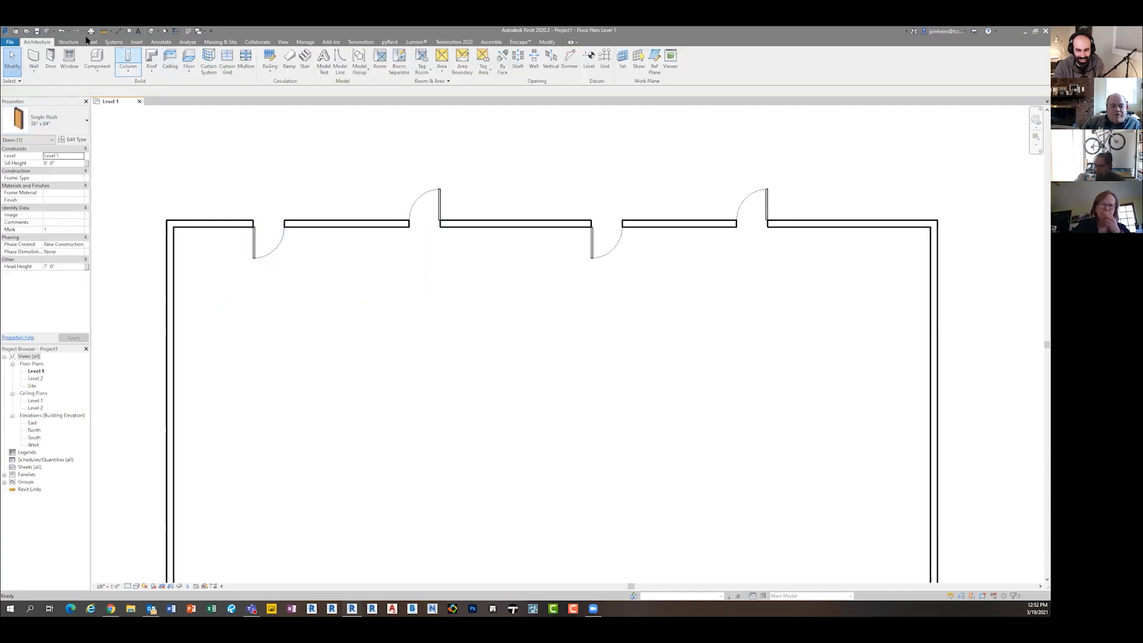
# Step: Preview the residential door families in the Doors folder of the US Imperial library without loading any of them
pyautogui.click(136, 42)
pyautogui.click(338, 63)
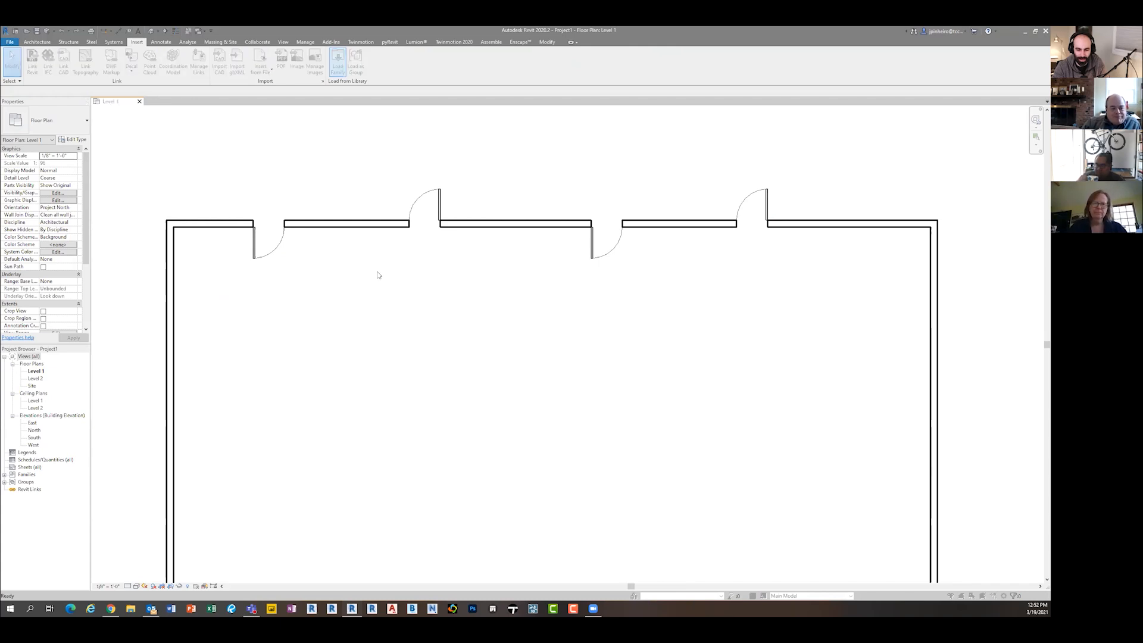
pyautogui.moveTo(266, 126); pyautogui.dragTo(244, 111)
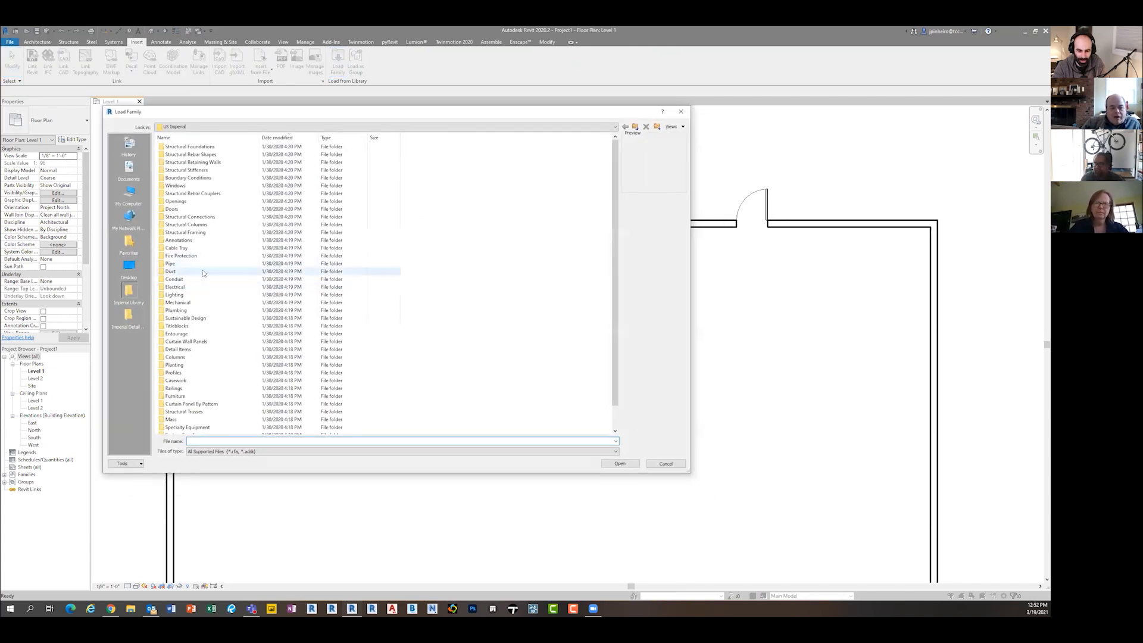
pyautogui.doubleClick(194, 209)
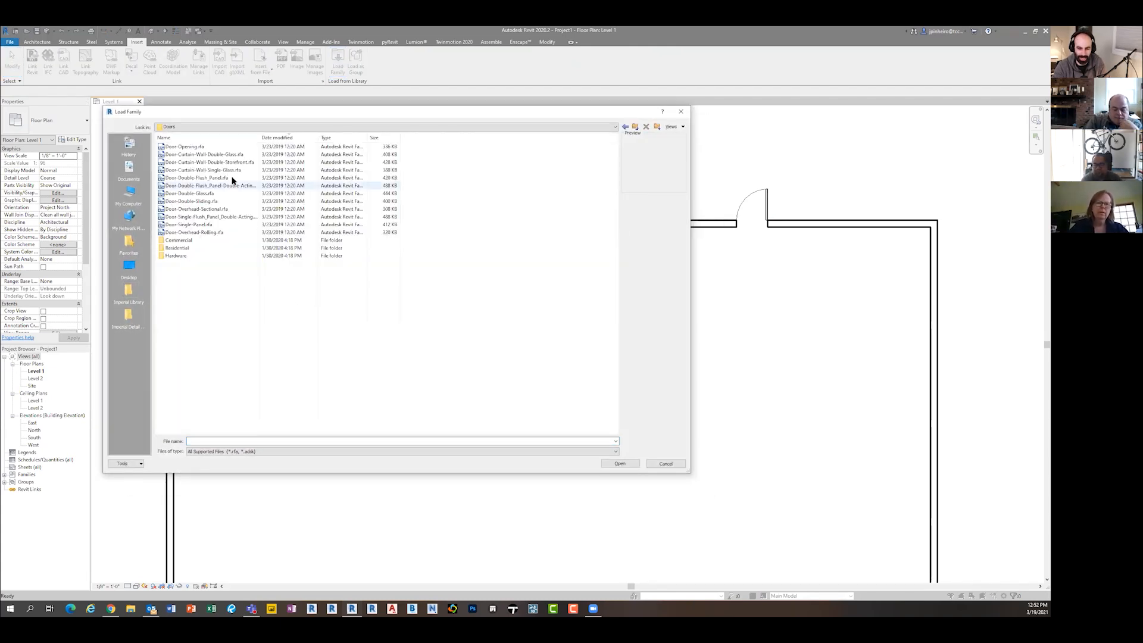
pyautogui.doubleClick(190, 162)
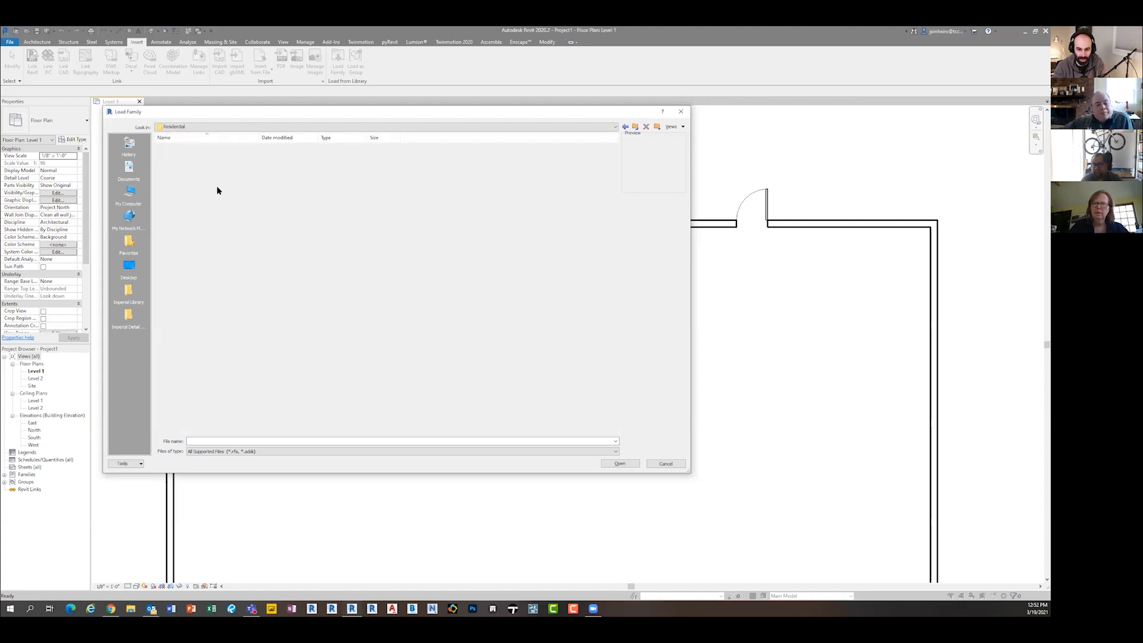
pyautogui.click(207, 147)
pyautogui.press('Down')
pyautogui.press('Down')
pyautogui.press('Down')
pyautogui.press('Down')
pyautogui.press('Down')
pyautogui.press('Down')
pyautogui.press('Down')
pyautogui.press('Down')
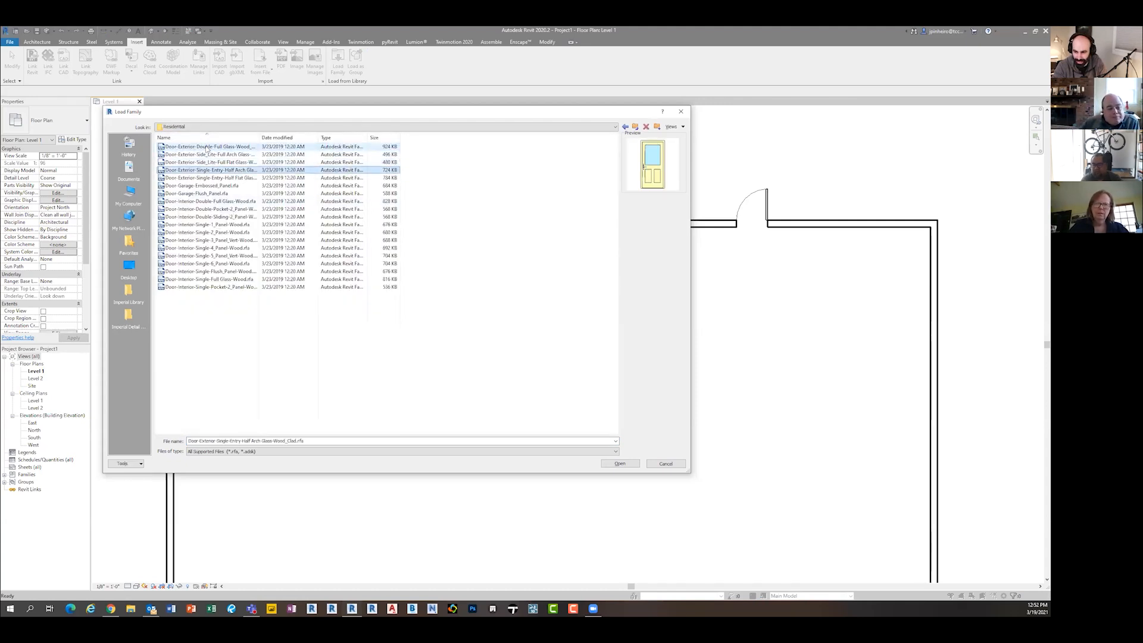
pyautogui.press('Down')
pyautogui.press('Down')
pyautogui.press('Down')
pyautogui.press('Down')
pyautogui.press('Down')
pyautogui.press('Down')
pyautogui.press('Down')
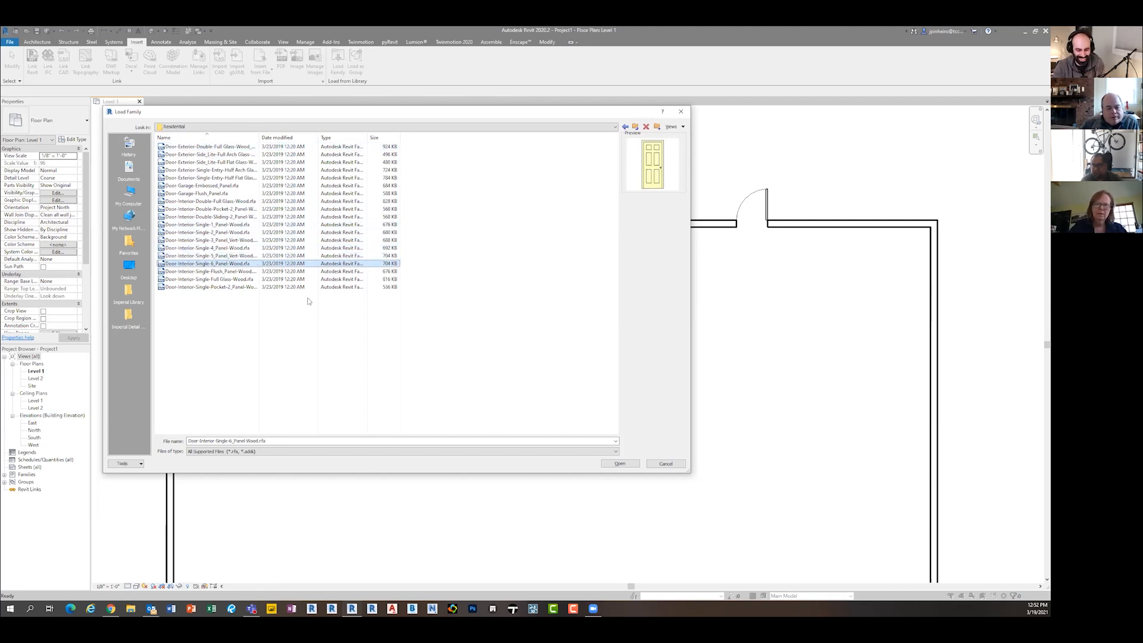
pyautogui.press('Up')
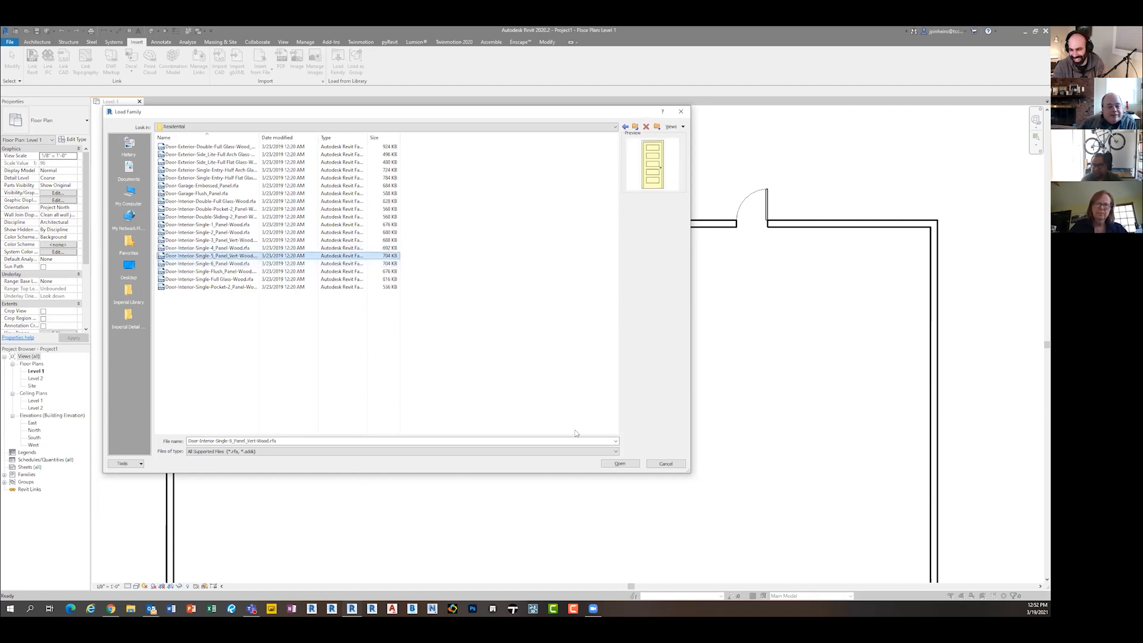
pyautogui.click(669, 462)
# Step: Examine the four doors in the upper wall by selecting each one in turn
pyautogui.moveTo(548, 405); pyautogui.dragTo(646, 442, button='middle')
pyautogui.scroll(1, 357, 289)
pyautogui.click(368, 294)
pyautogui.click(407, 361)
pyautogui.moveTo(407, 359); pyautogui.dragTo(370, 322, button='middle')
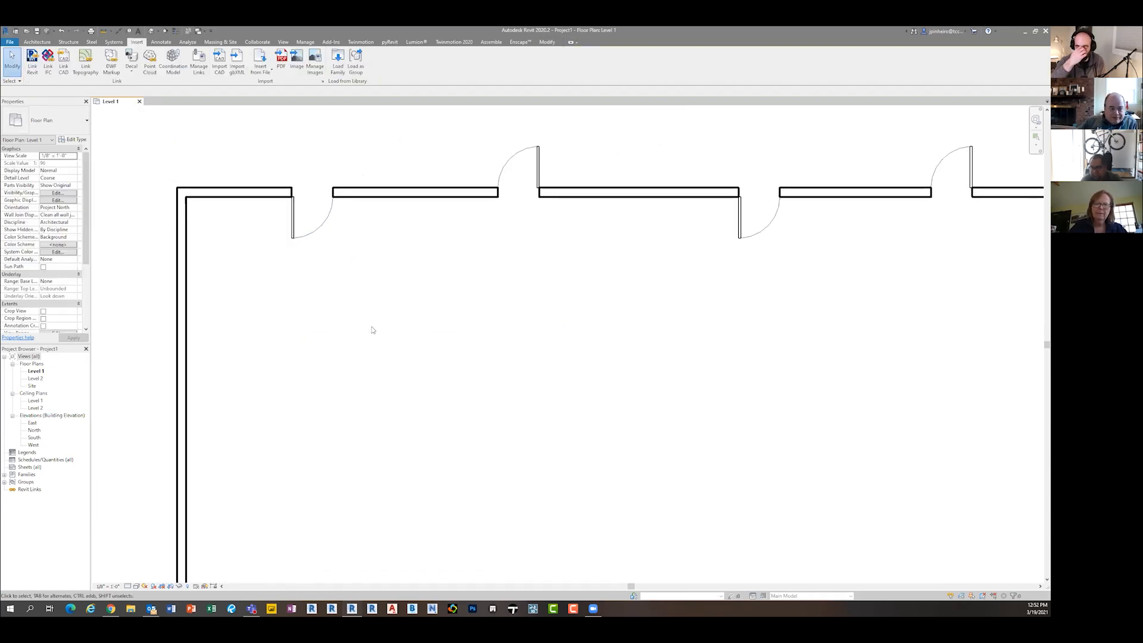
pyautogui.click(294, 226)
pyautogui.scroll(-1, 491, 165)
pyautogui.moveTo(491, 164); pyautogui.dragTo(447, 212, button='middle')
pyautogui.click(470, 210)
pyautogui.click(685, 272)
pyautogui.click(836, 218)
pyautogui.click(682, 272)
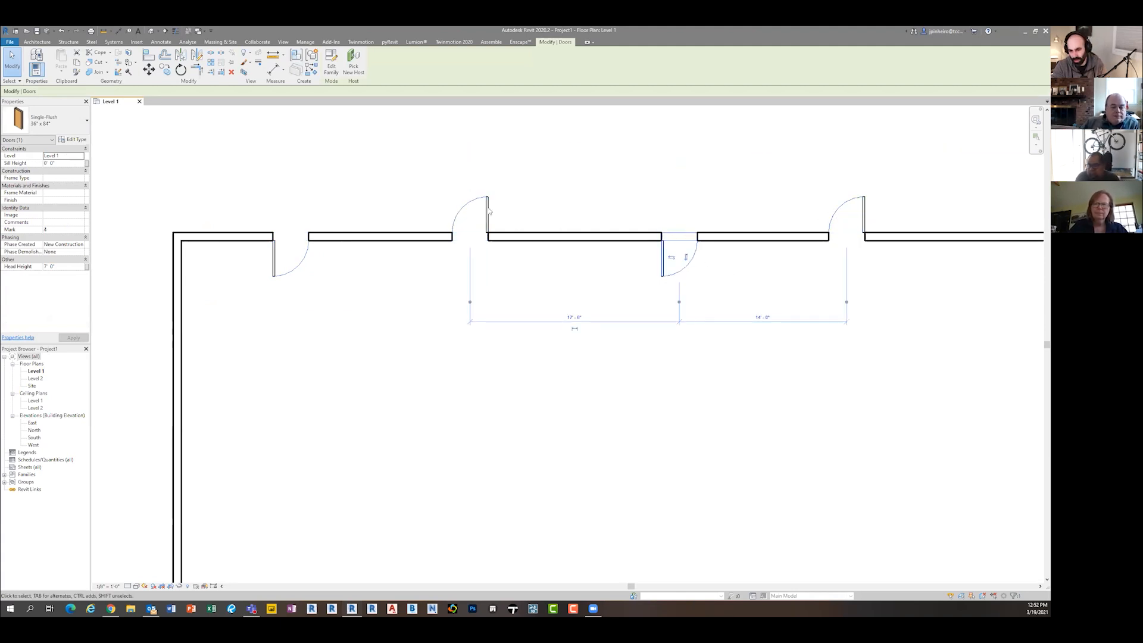
pyautogui.click(470, 215)
pyautogui.click(290, 256)
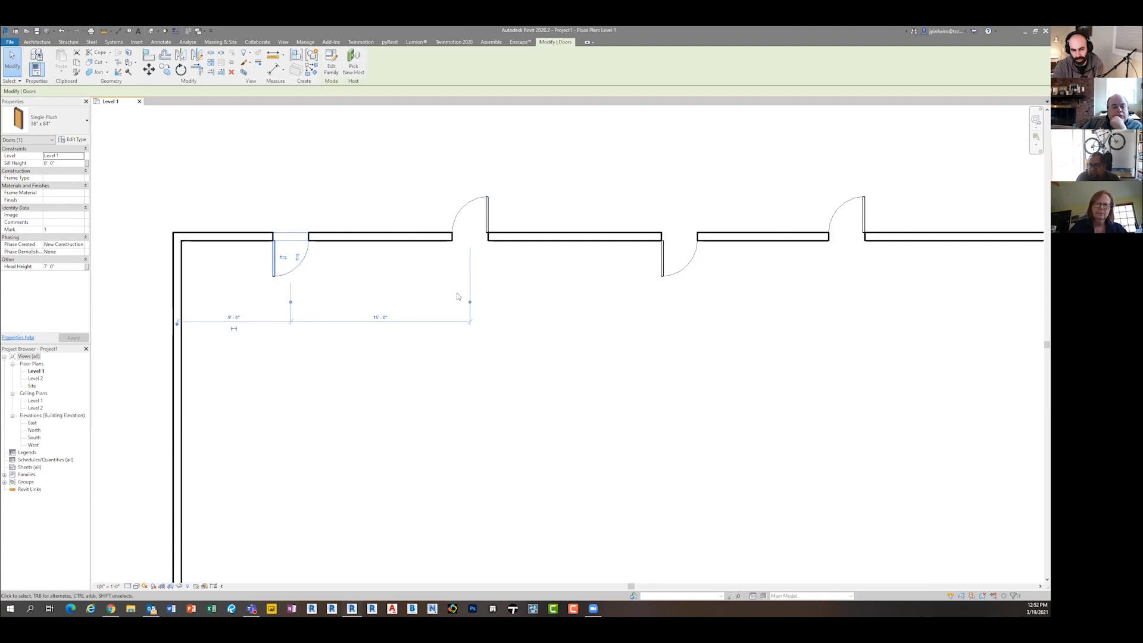
pyautogui.click(413, 403)
pyautogui.moveTo(371, 348); pyautogui.dragTo(379, 370, button='middle')
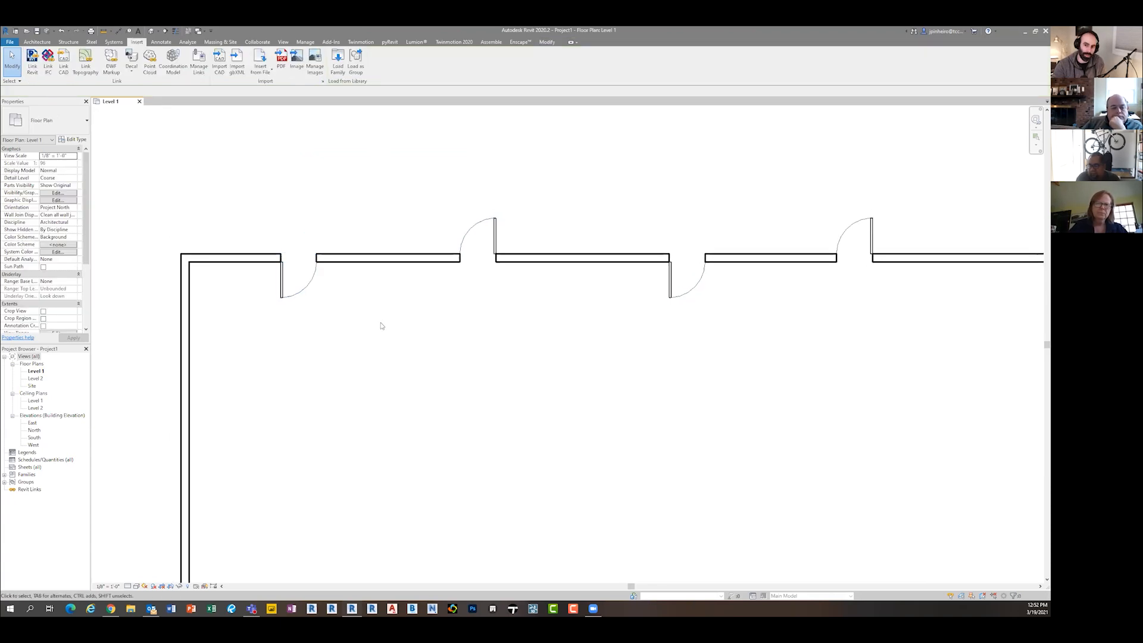
pyautogui.moveTo(337, 325); pyautogui.dragTo(292, 298)
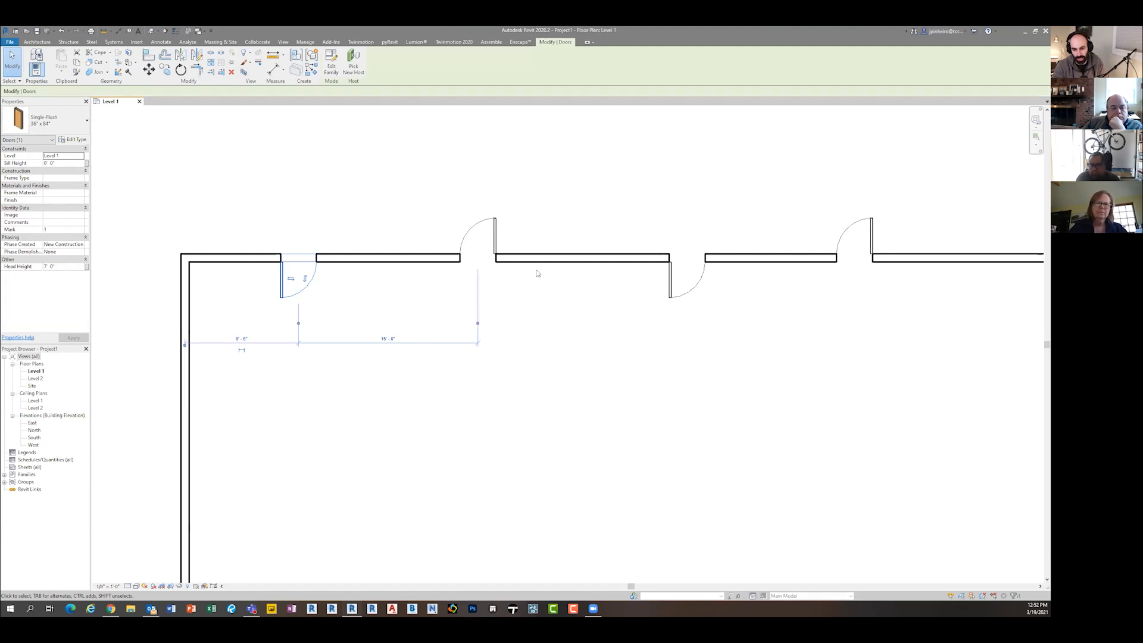
pyautogui.click(497, 229)
pyautogui.moveTo(719, 316); pyautogui.dragTo(646, 279)
pyautogui.moveTo(931, 203); pyautogui.dragTo(830, 228)
pyautogui.click(637, 425)
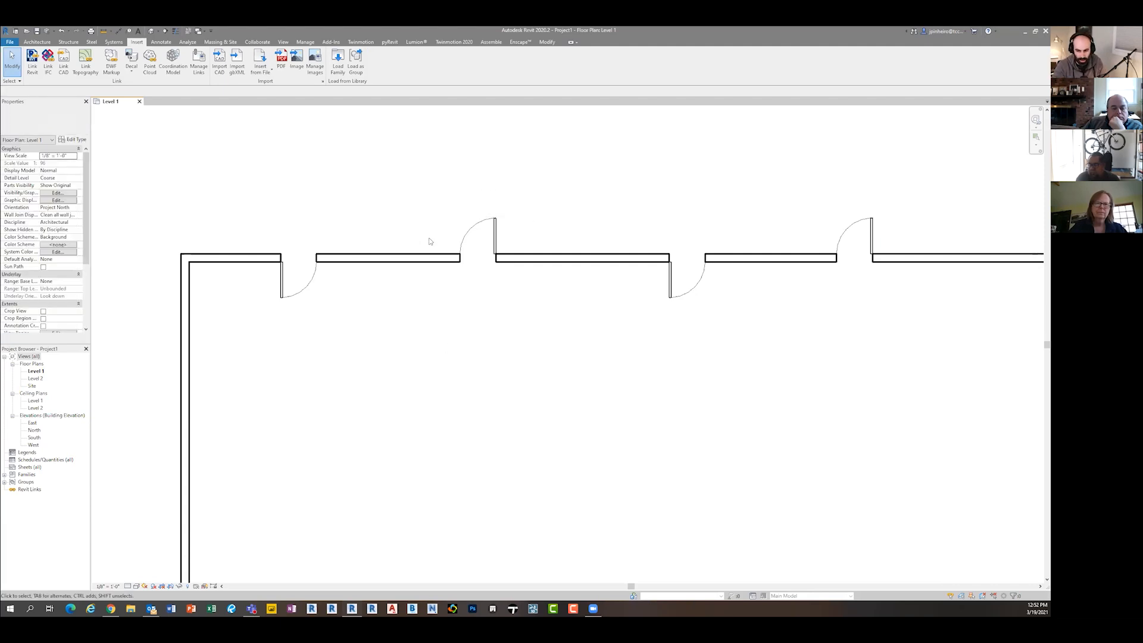
# Step: Try to duplicate the second door's type as 36" x 84" Lockset, reviewing its type parameters
pyautogui.click(468, 235)
pyautogui.click(73, 140)
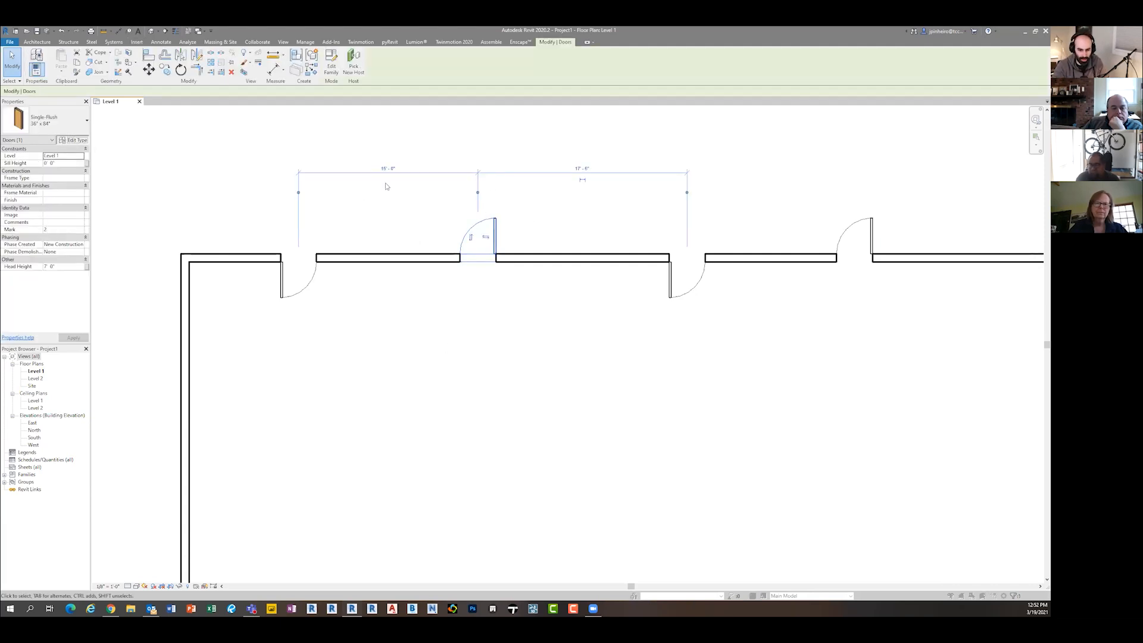
pyautogui.click(273, 113)
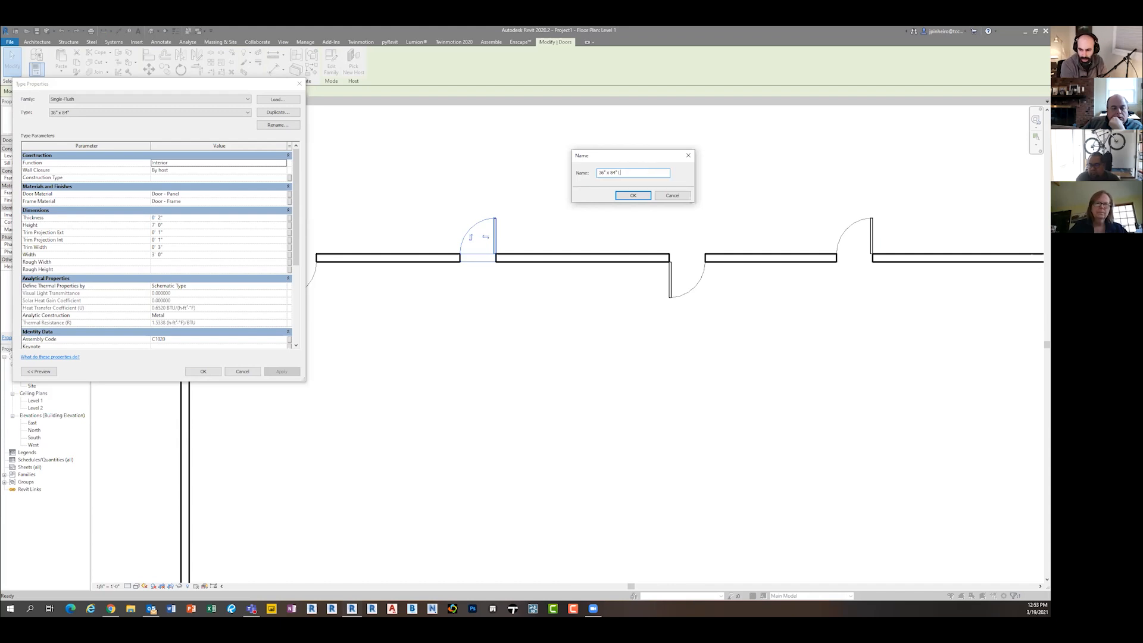
pyautogui.write('et')
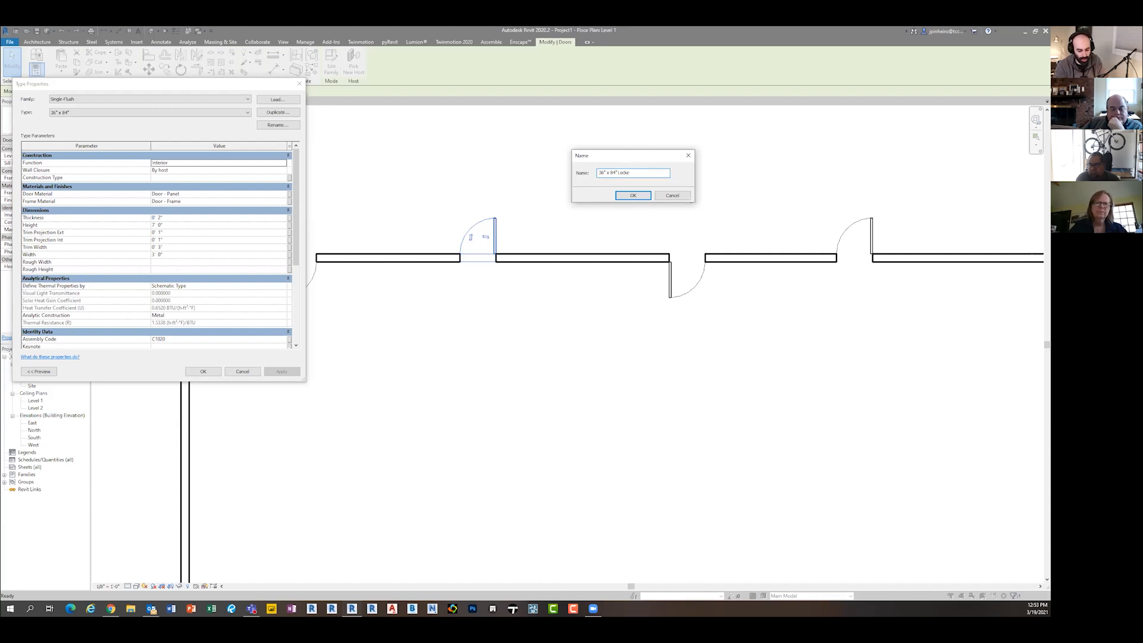
pyautogui.click(647, 196)
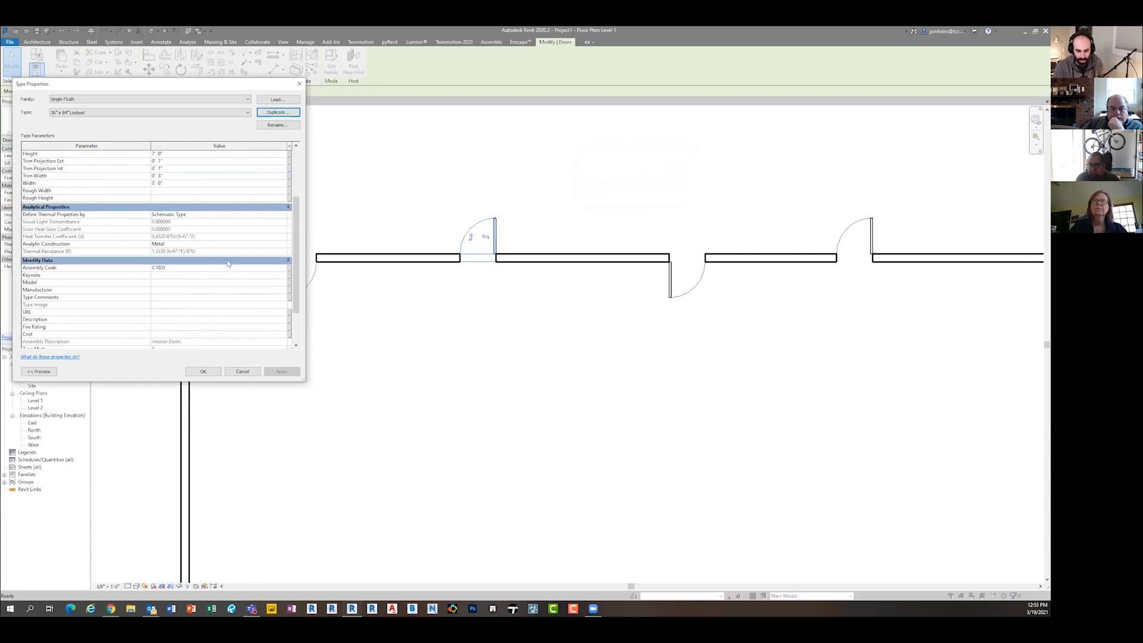
pyautogui.scroll(-5, 193, 249)
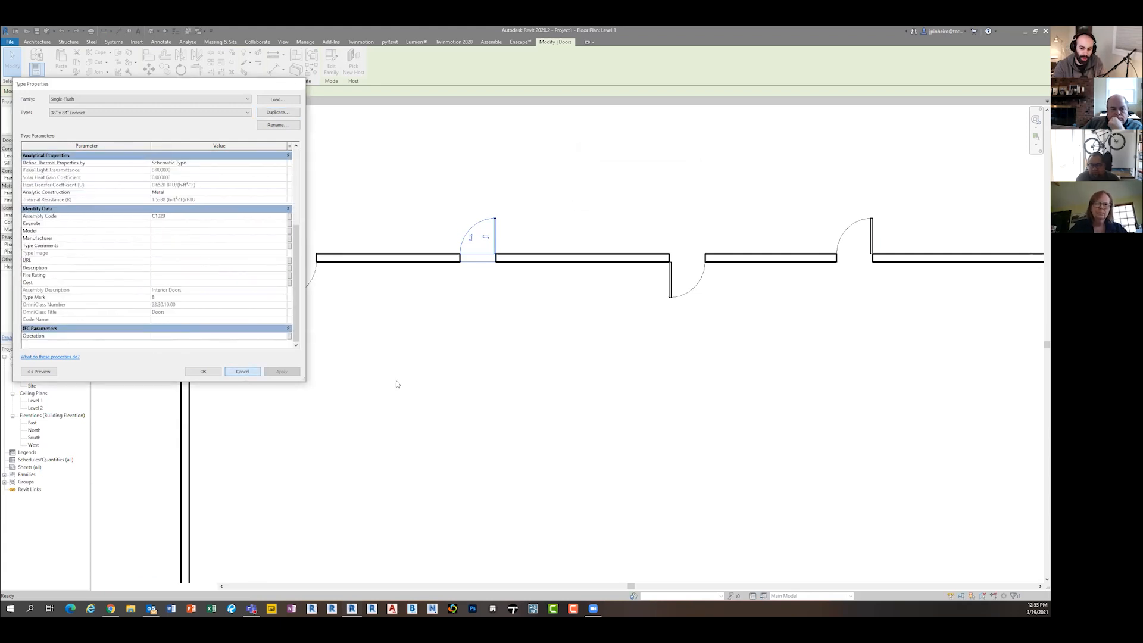
pyautogui.click(241, 373)
pyautogui.click(408, 384)
pyautogui.moveTo(400, 410); pyautogui.dragTo(364, 390, button='middle')
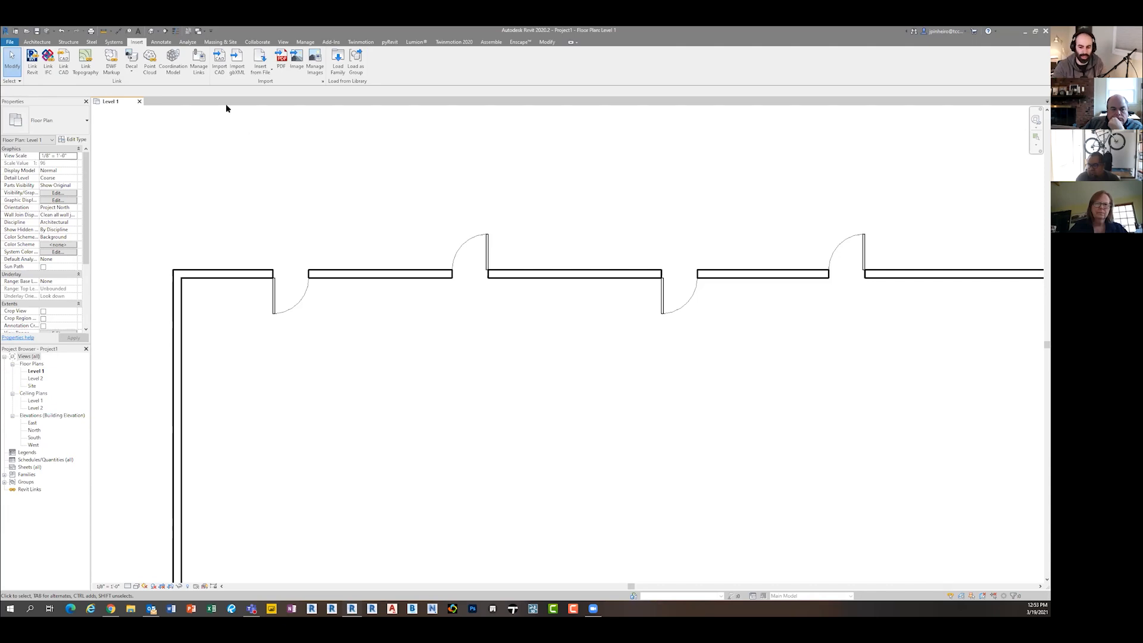
pyautogui.moveTo(373, 199); pyautogui.dragTo(364, 205, button='middle')
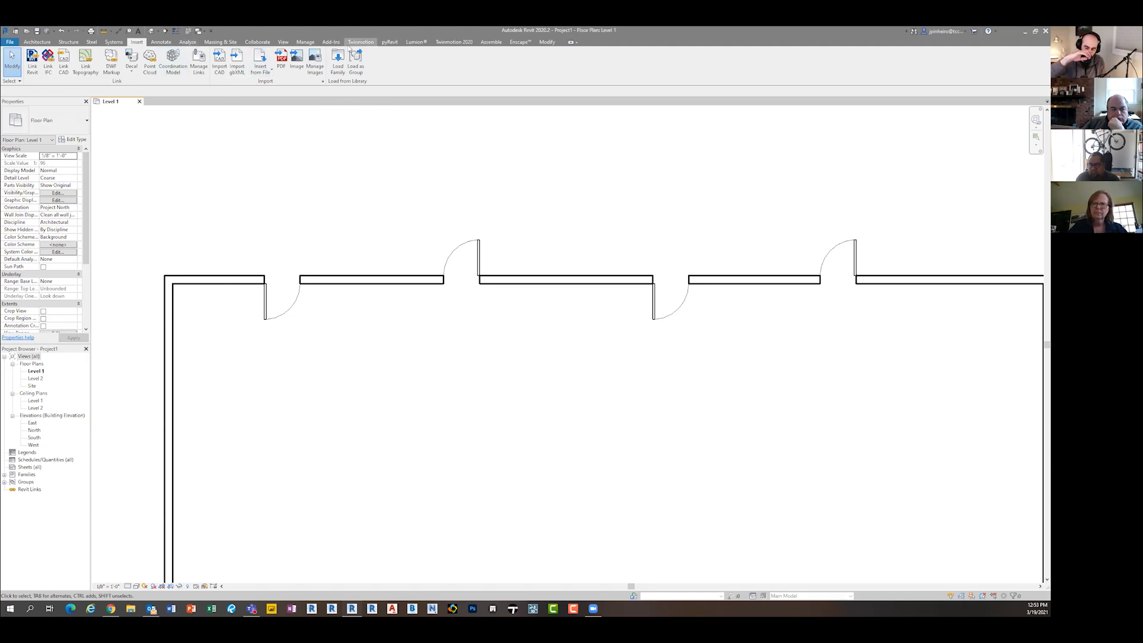
pyautogui.click(283, 42)
pyautogui.click(446, 58)
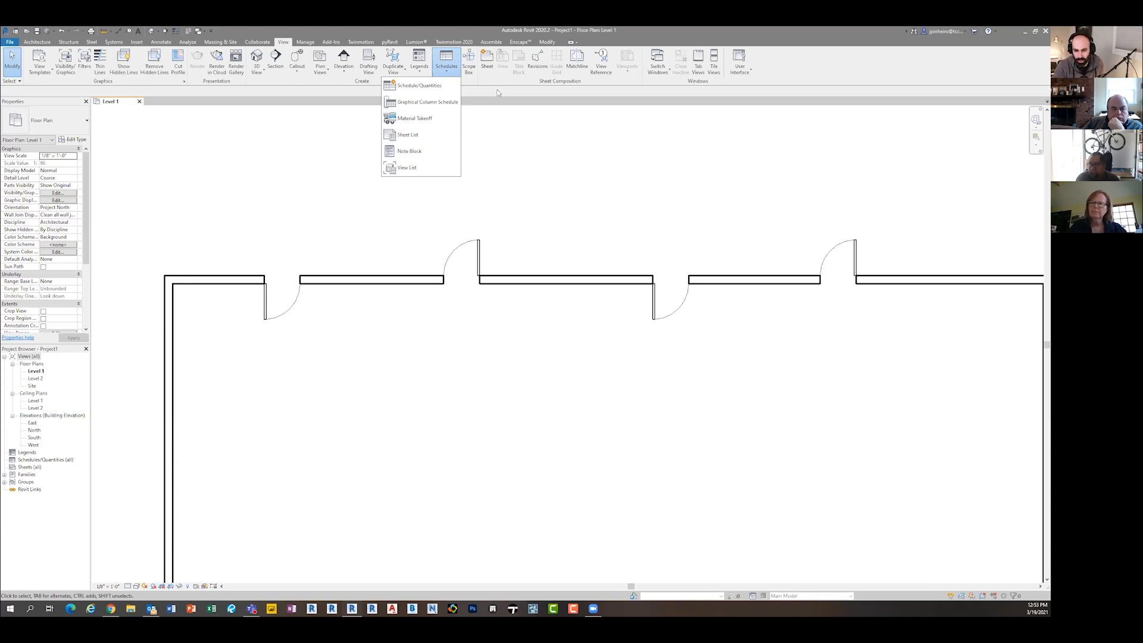
pyautogui.click(420, 73)
pyautogui.click(442, 70)
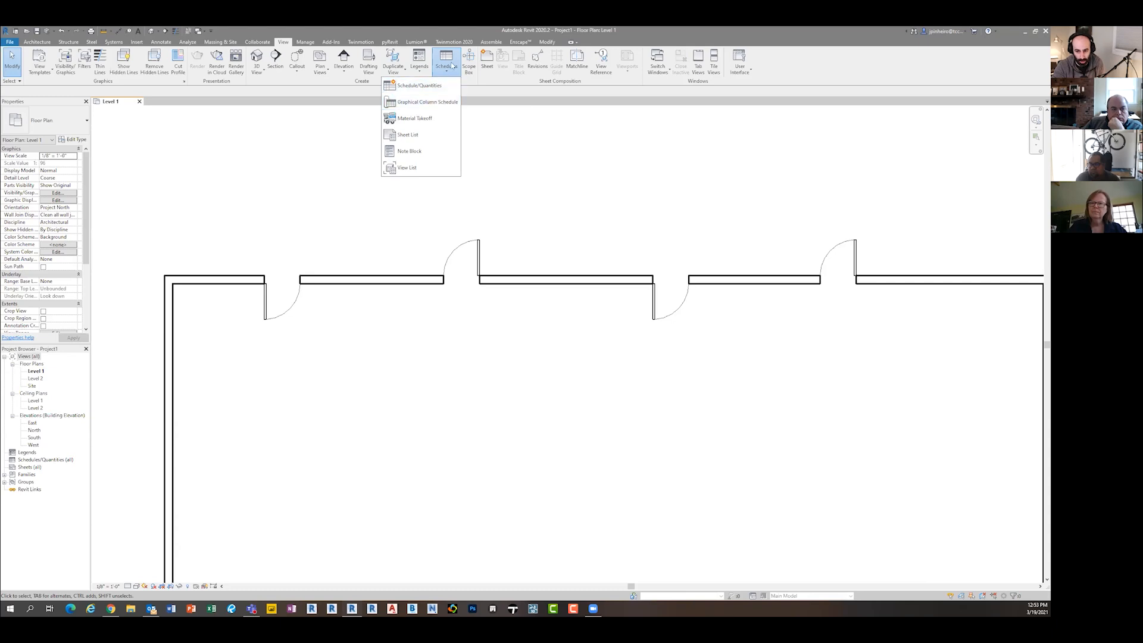
pyautogui.click(417, 87)
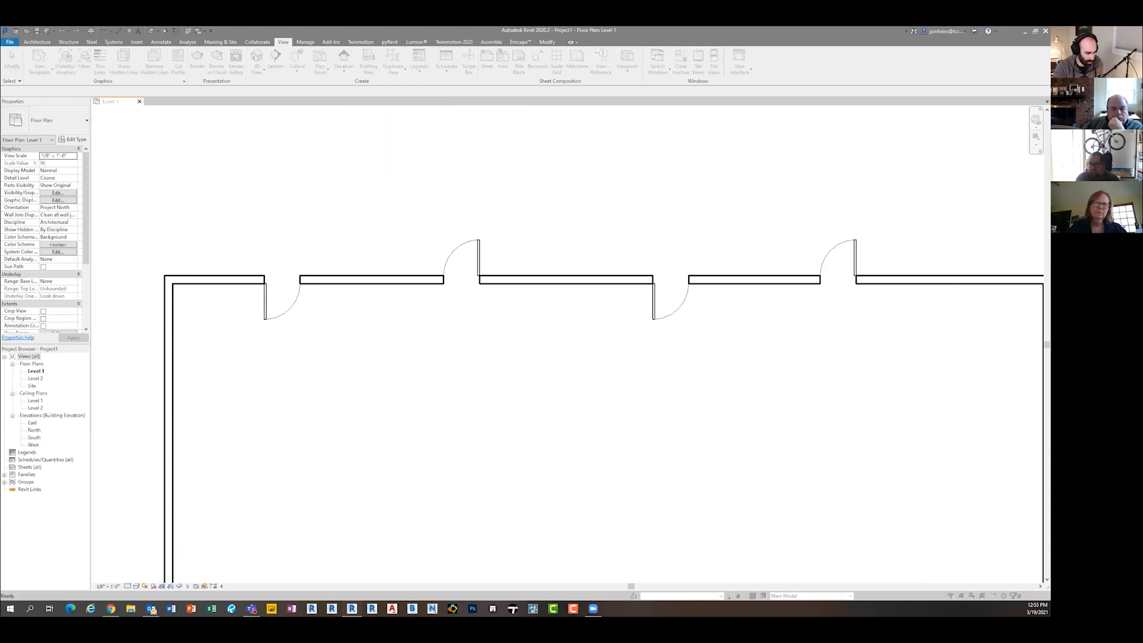
pyautogui.click(494, 230)
pyautogui.click(494, 238)
pyautogui.scroll(-5, 434, 190)
pyautogui.click(417, 156)
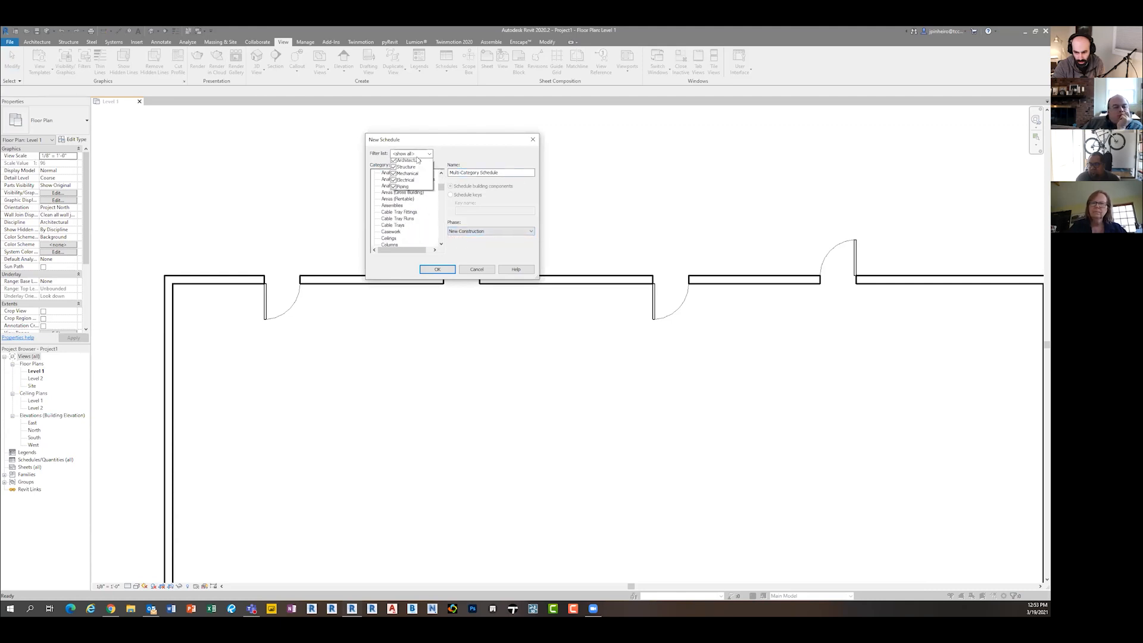
pyautogui.click(477, 269)
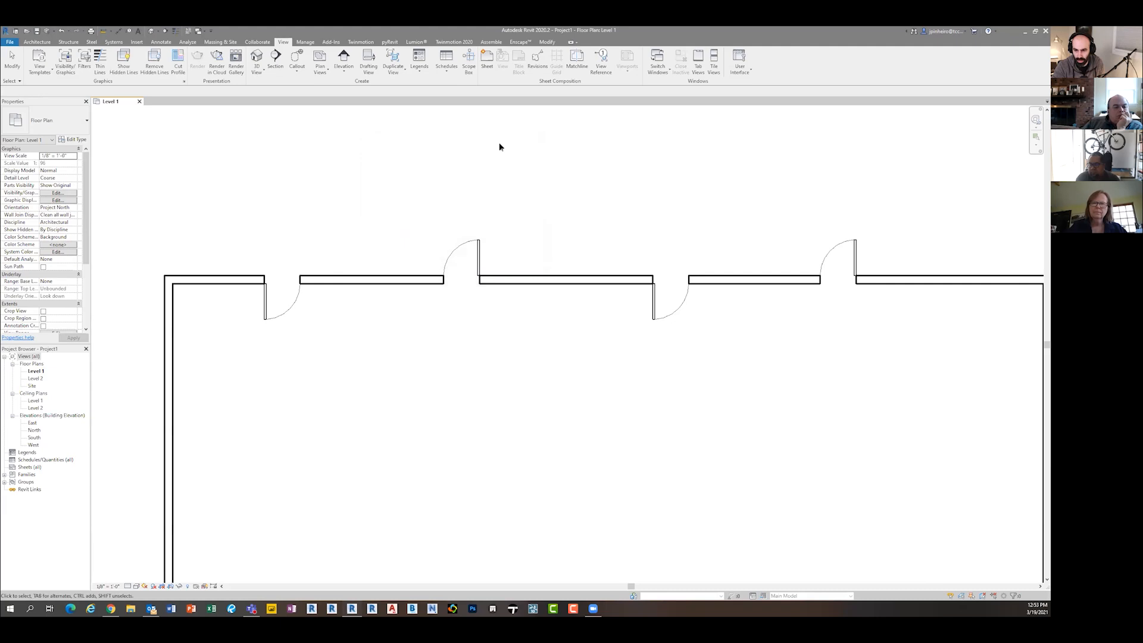
# Step: Create a schedule of keys for the Doors category, named Door Style Schedule with the key name Door Style
pyautogui.click(446, 67)
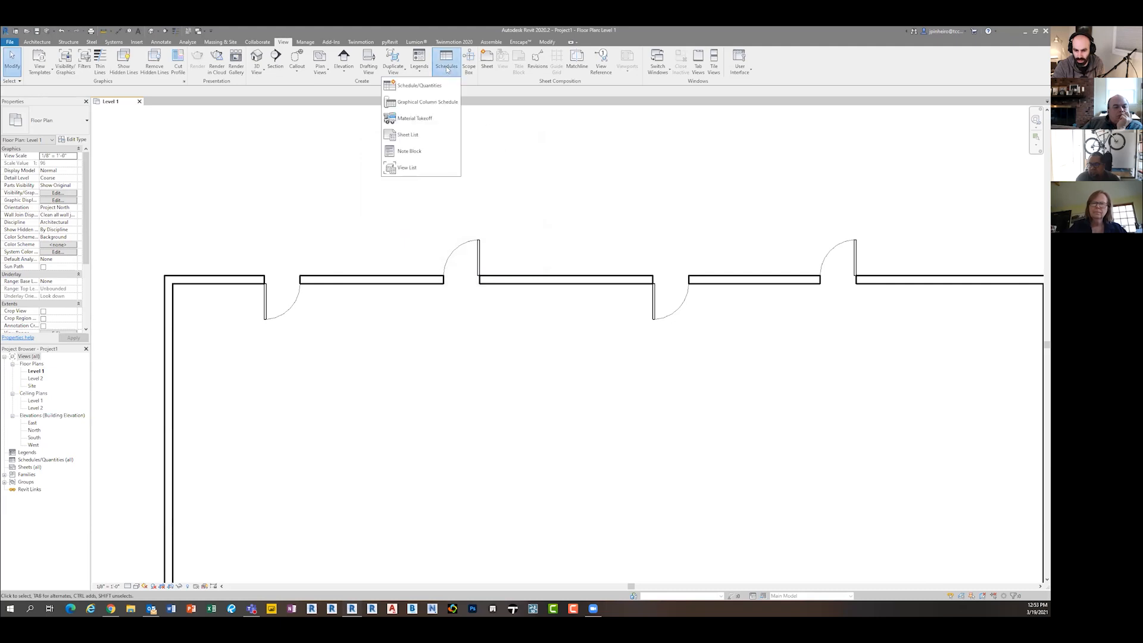
pyautogui.click(423, 67)
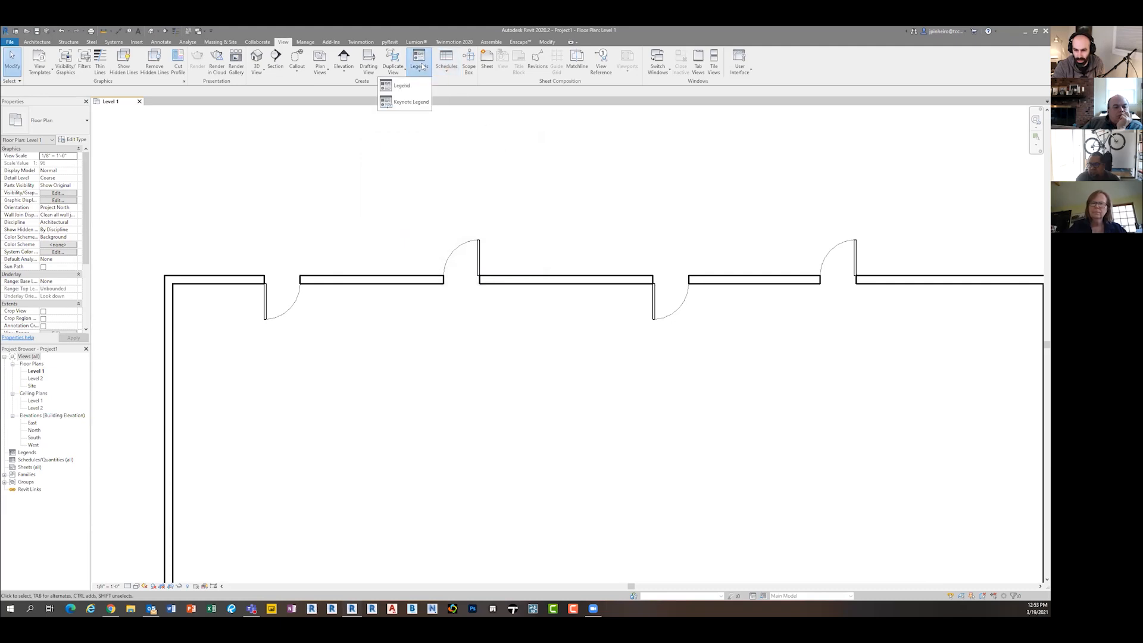
pyautogui.click(450, 67)
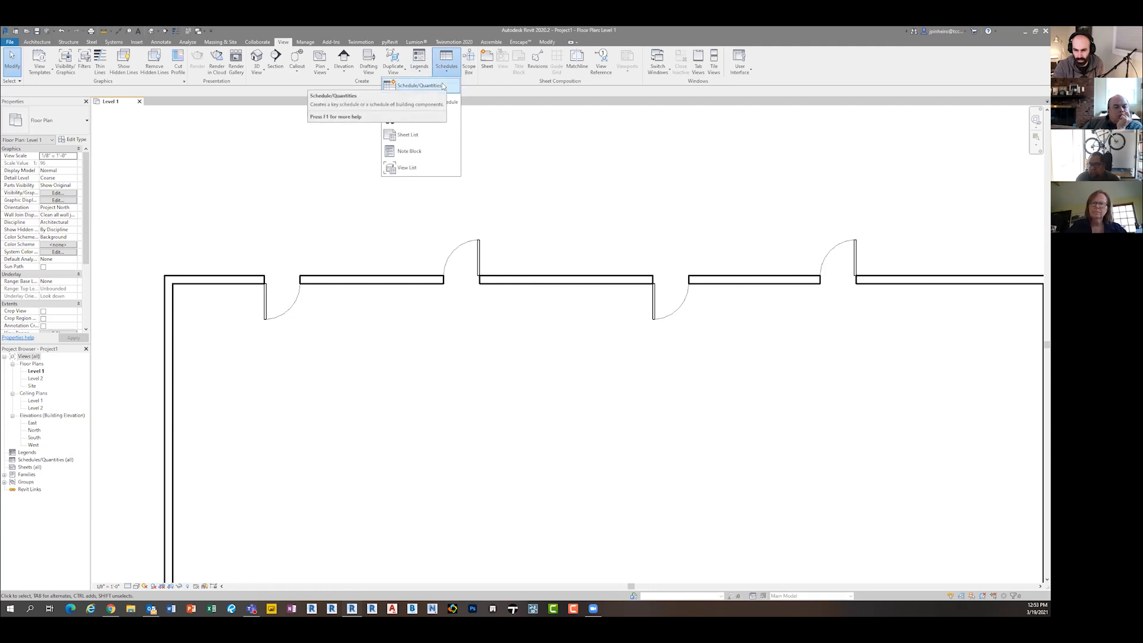
pyautogui.click(442, 85)
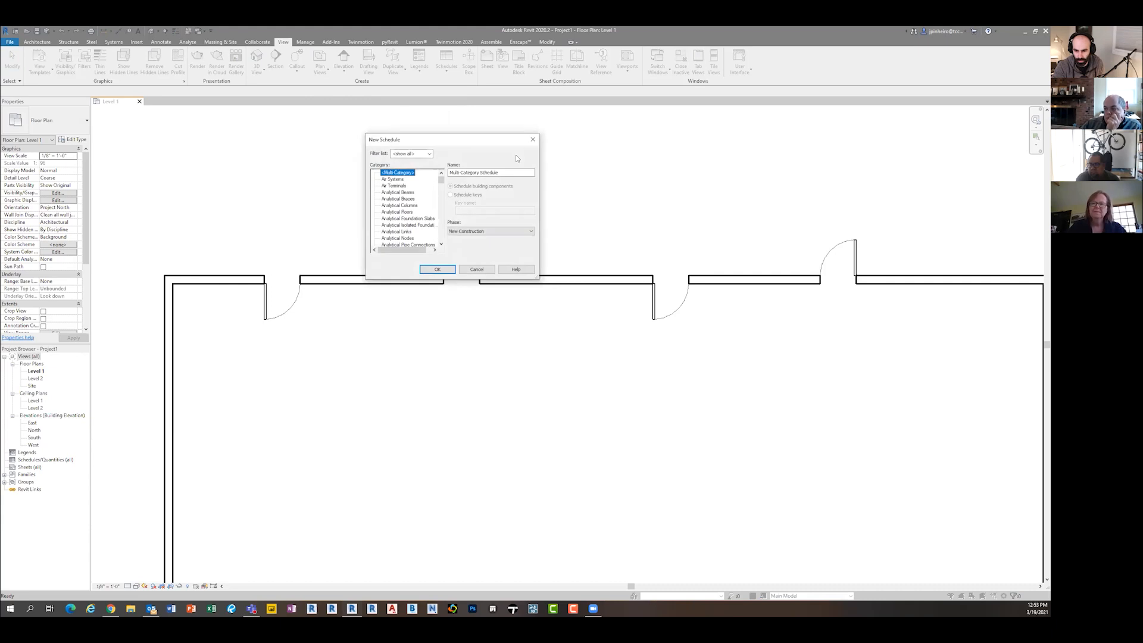
pyautogui.scroll(-1, 473, 186)
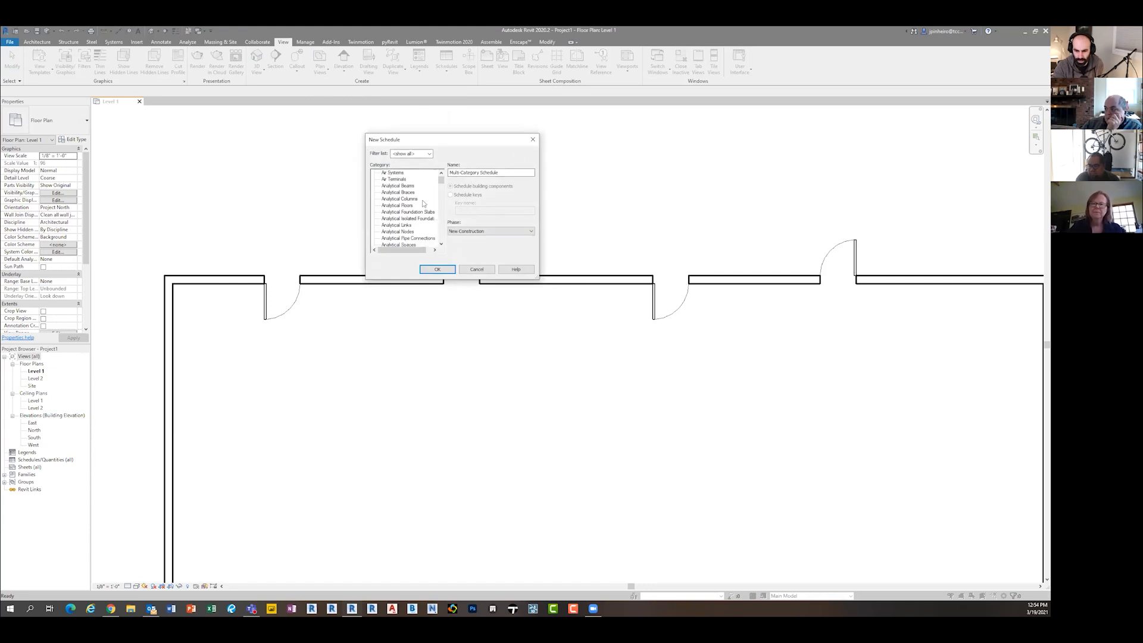
pyautogui.scroll(-8, 417, 202)
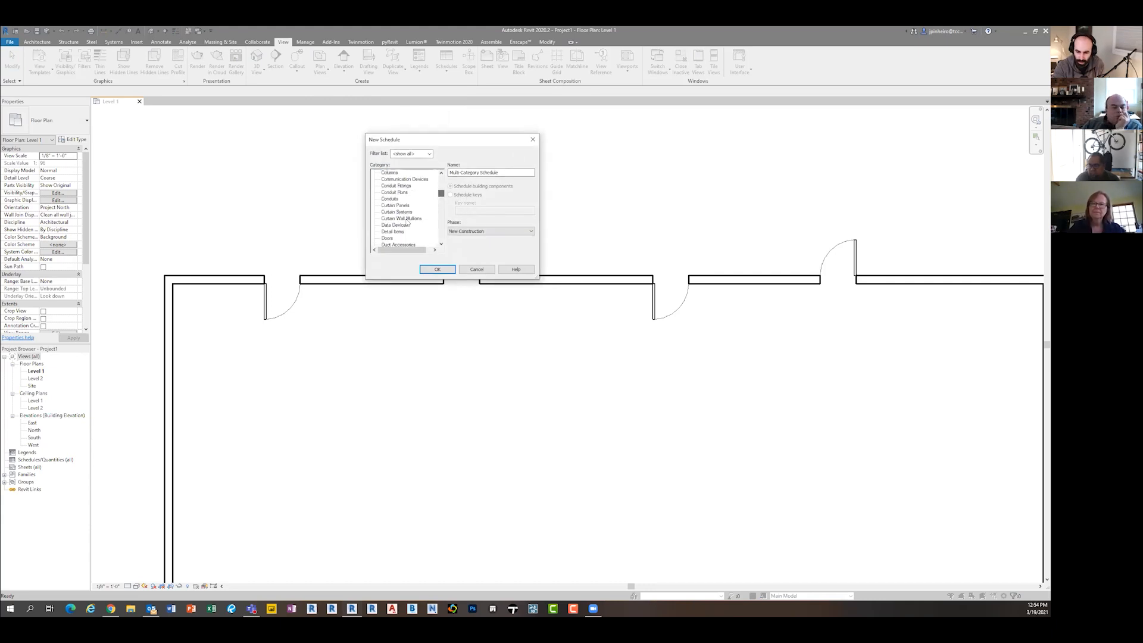
pyautogui.click(404, 218)
pyautogui.click(485, 187)
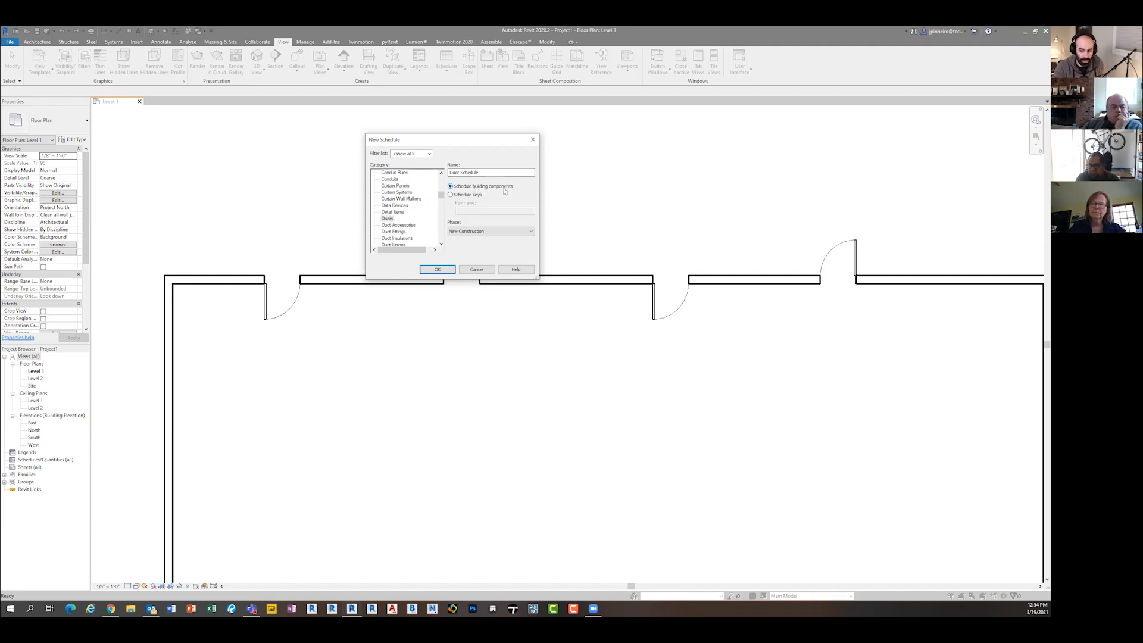
pyautogui.click(451, 197)
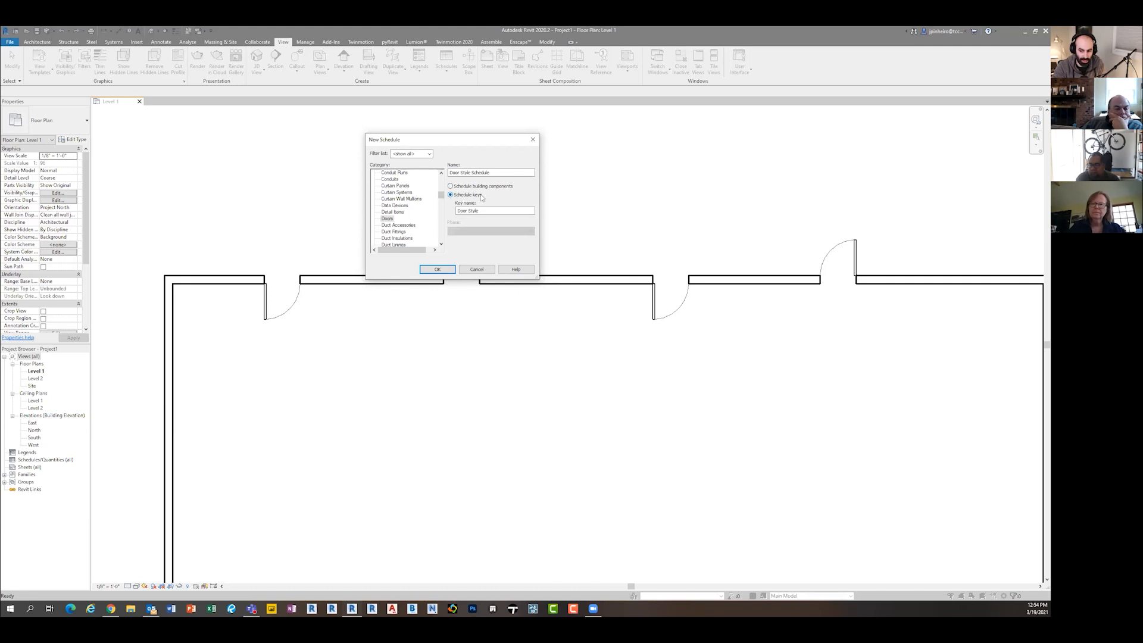
pyautogui.moveTo(471, 143); pyautogui.dragTo(447, 136)
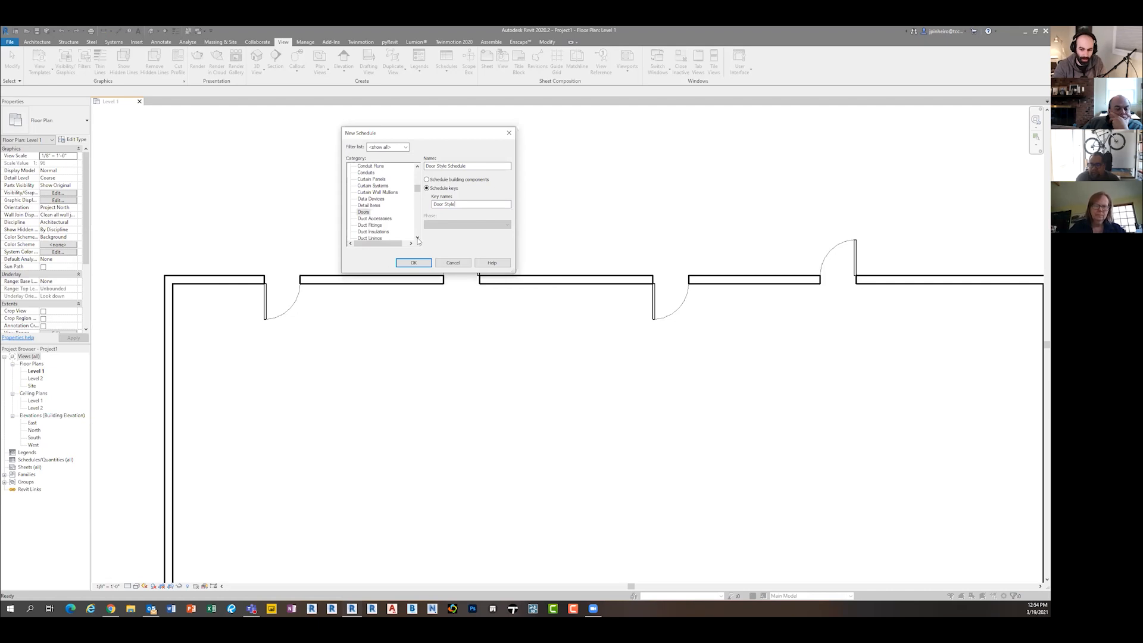
pyautogui.moveTo(407, 136); pyautogui.dragTo(377, 130)
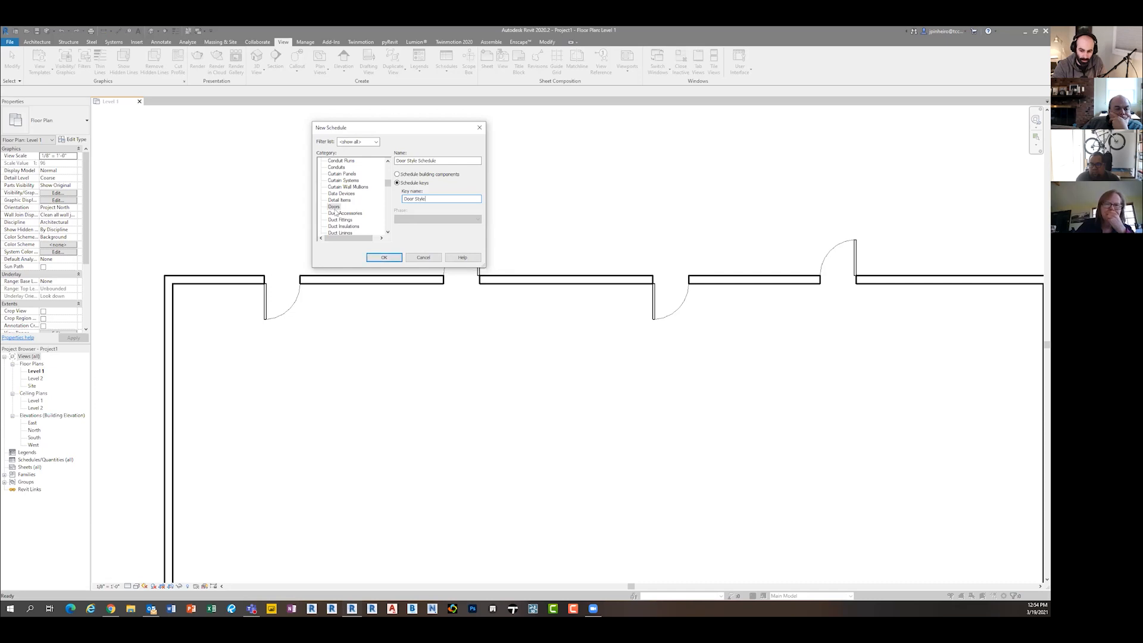
pyautogui.click(390, 258)
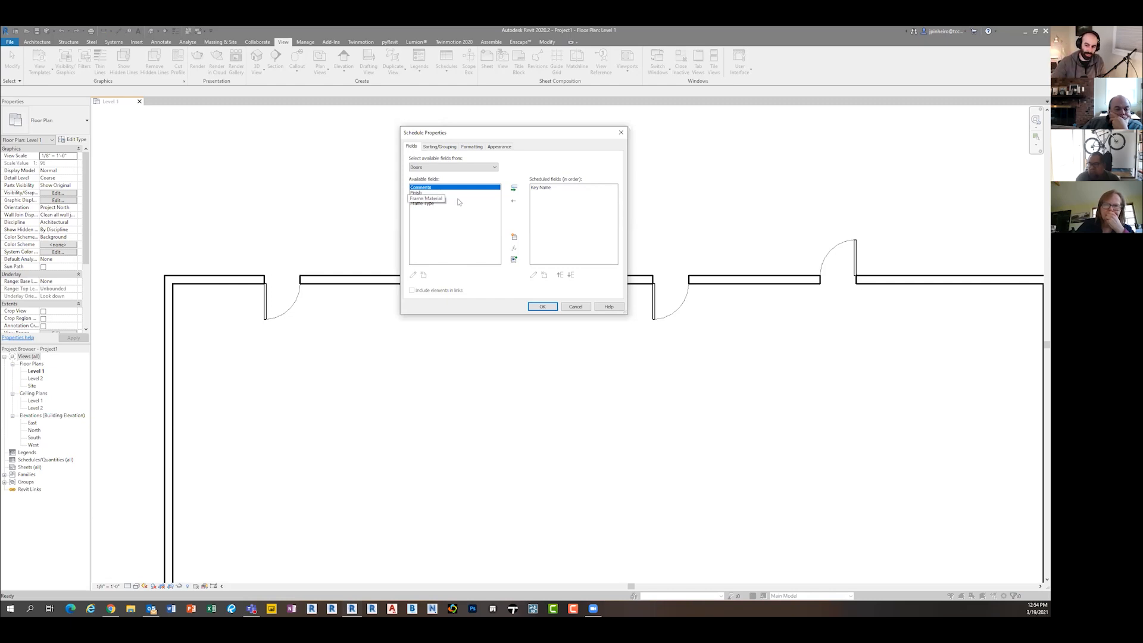
# Step: Add the Comments, Finish, Frame Material and Frame Type fields to the door key schedule and generate it
pyautogui.click(514, 189)
pyautogui.click(514, 189)
pyautogui.click(514, 189)
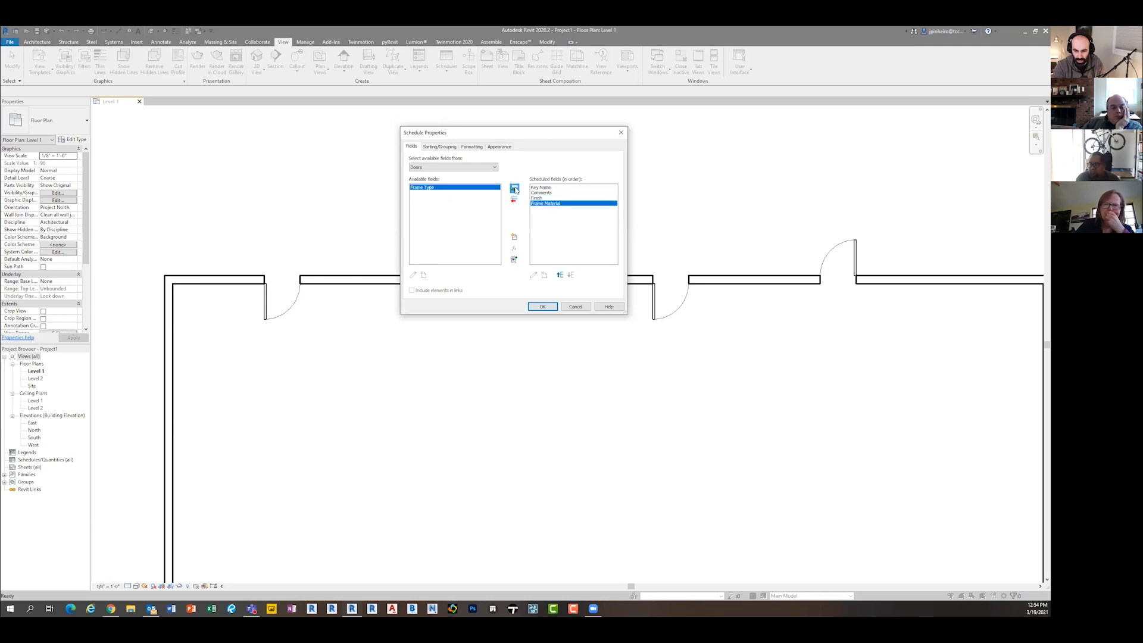
pyautogui.click(514, 189)
pyautogui.click(538, 305)
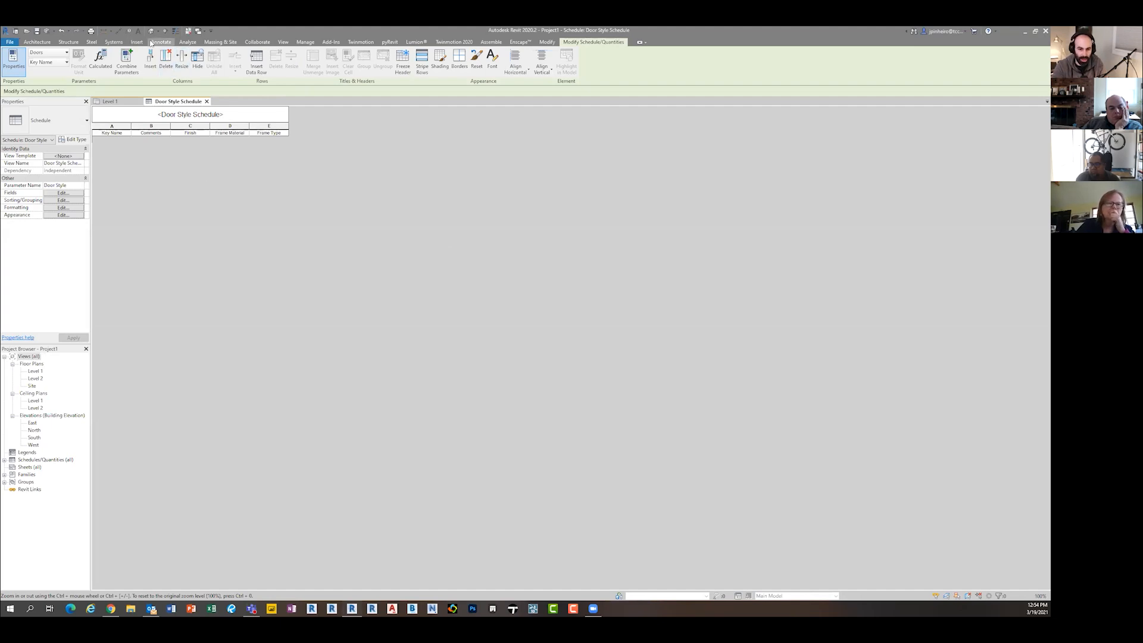
# Step: Start a new project parameter and assign it to the Doors category
pyautogui.click(139, 45)
pyautogui.scroll(4, 139, 67)
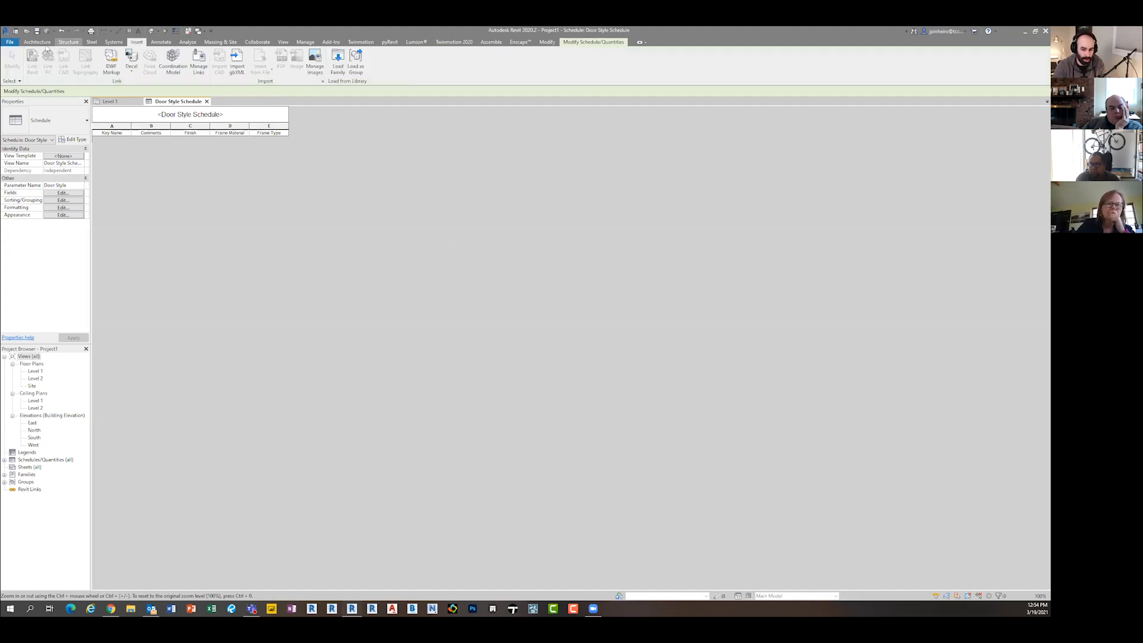
pyautogui.click(304, 42)
pyautogui.click(126, 70)
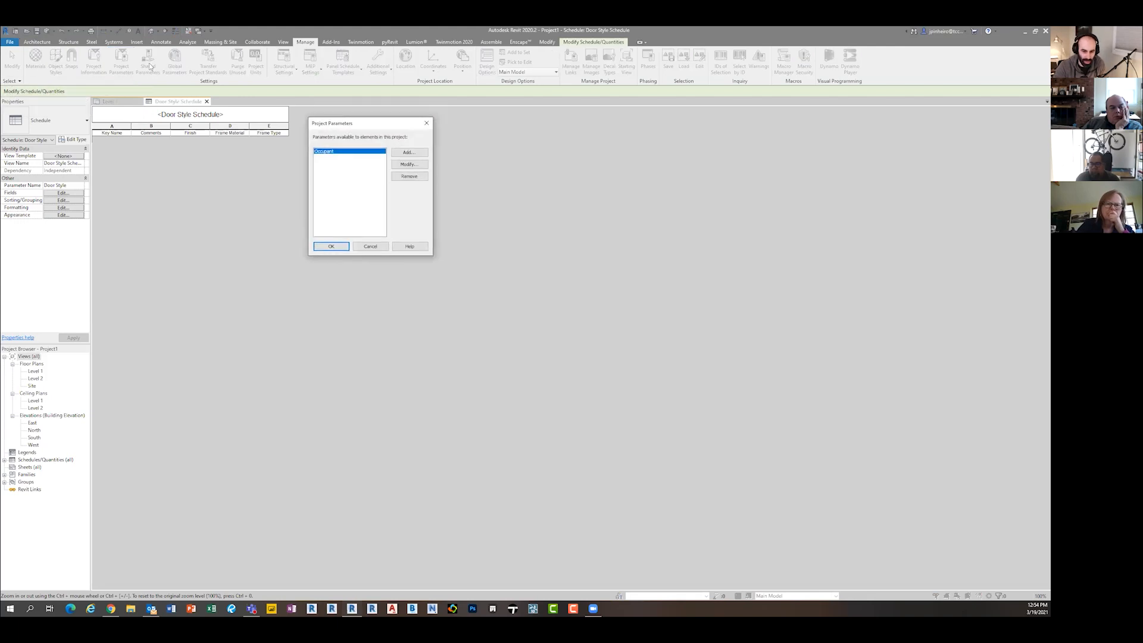
pyautogui.click(409, 153)
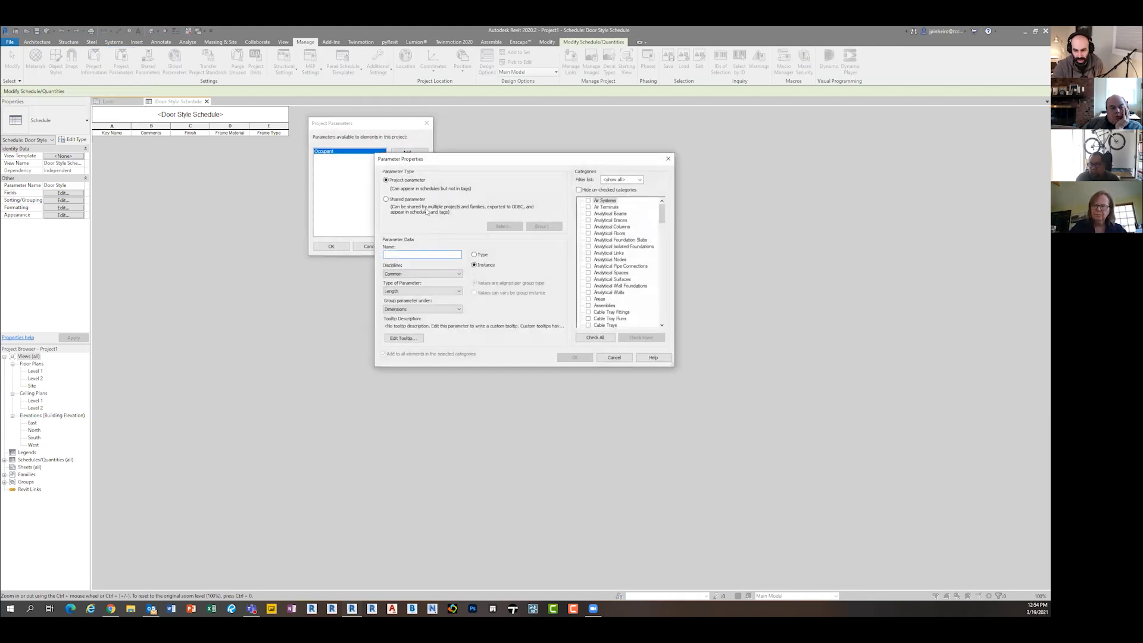
pyautogui.scroll(-1, 606, 258)
pyautogui.scroll(-4, 606, 259)
pyautogui.click(589, 312)
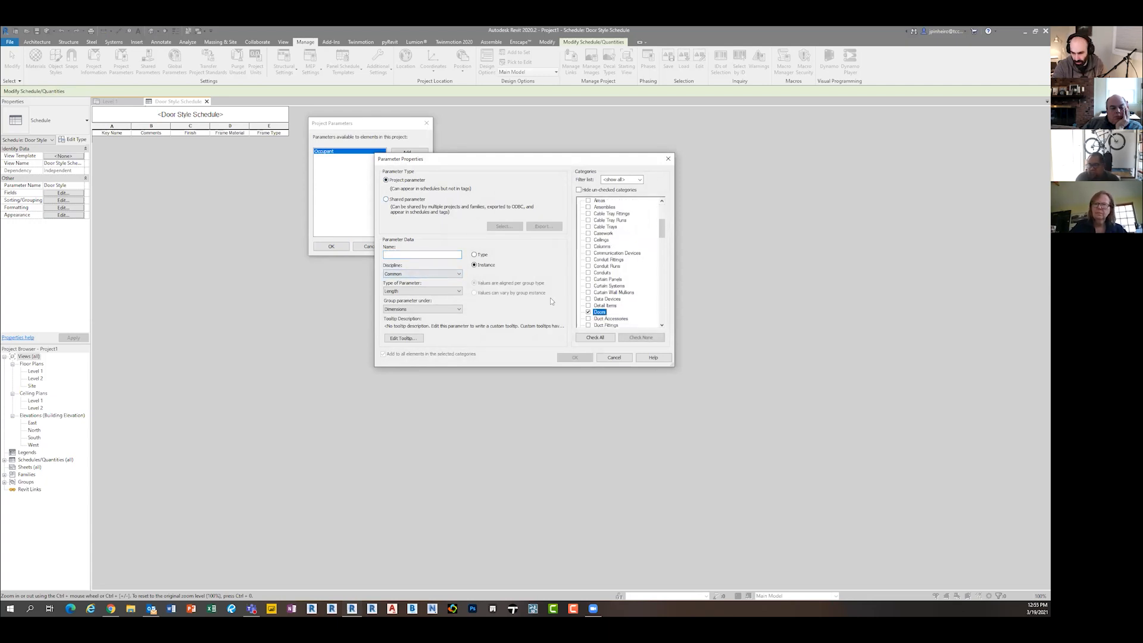
# Step: Name the instance parameter Lockset, set its type to Integer, and accept it into the project parameters
pyautogui.click(402, 254)
pyautogui.write('Locksets')
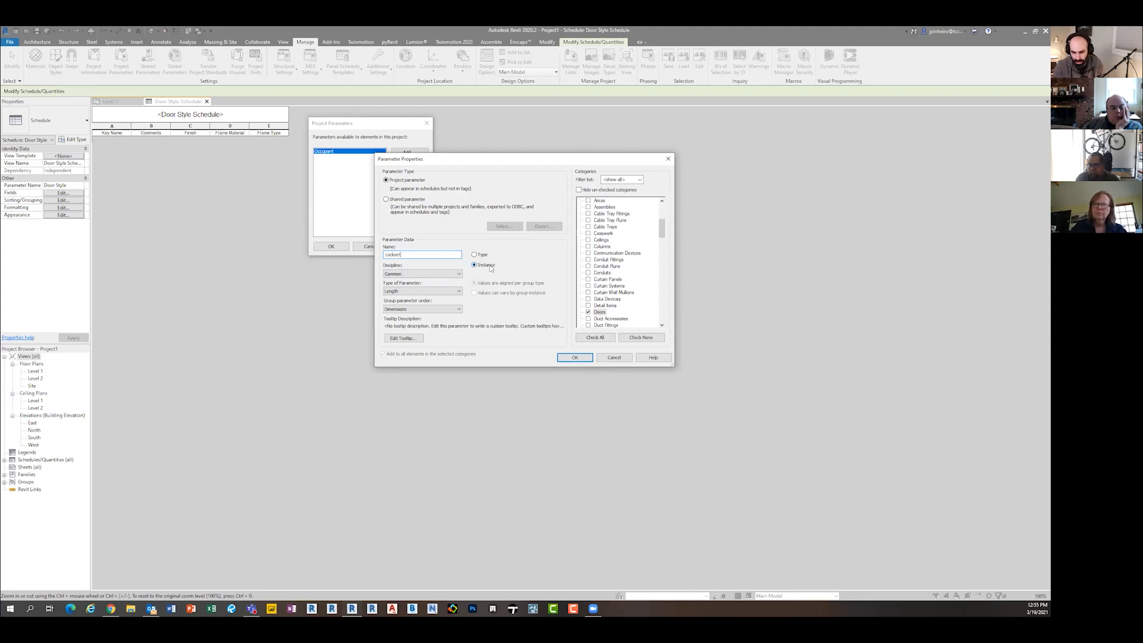
pyautogui.click(414, 291)
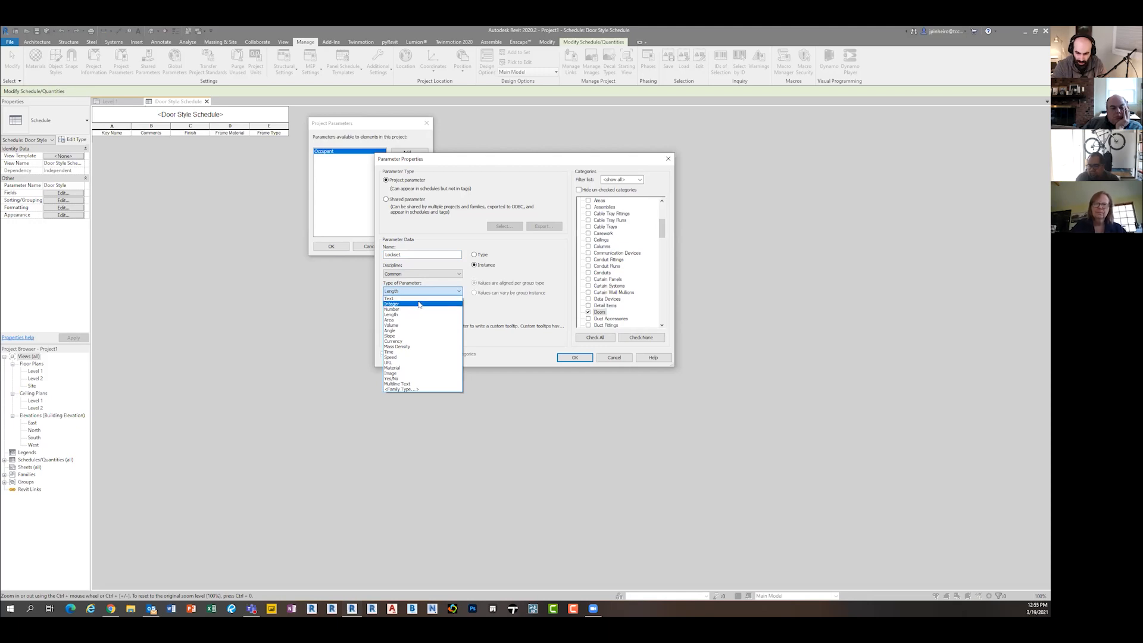
pyautogui.click(418, 303)
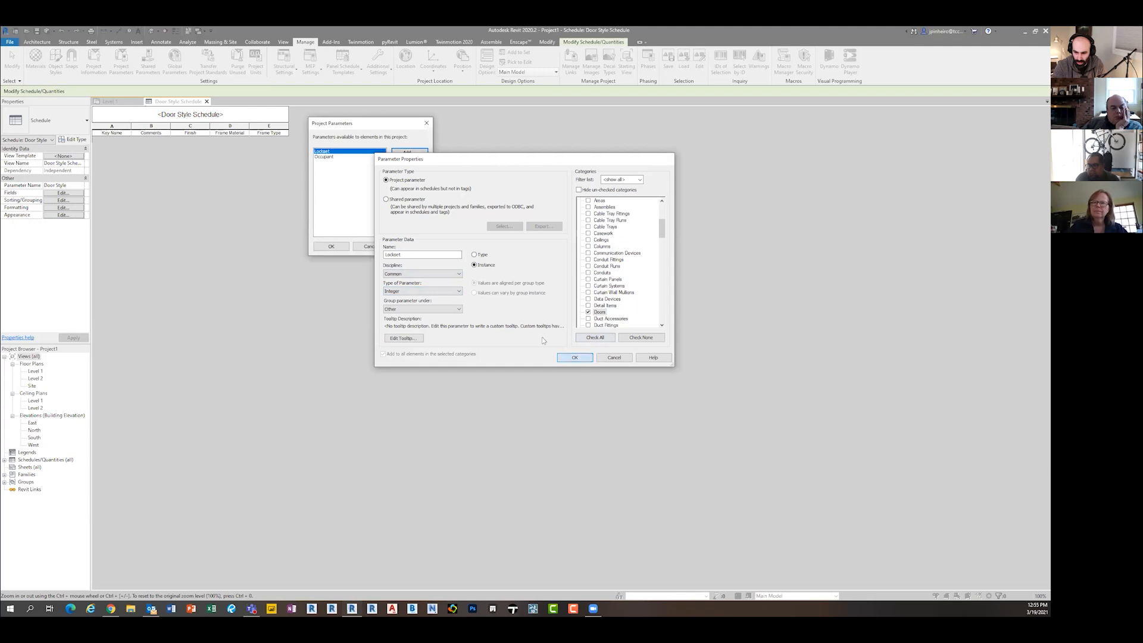
pyautogui.click(575, 357)
pyautogui.click(331, 246)
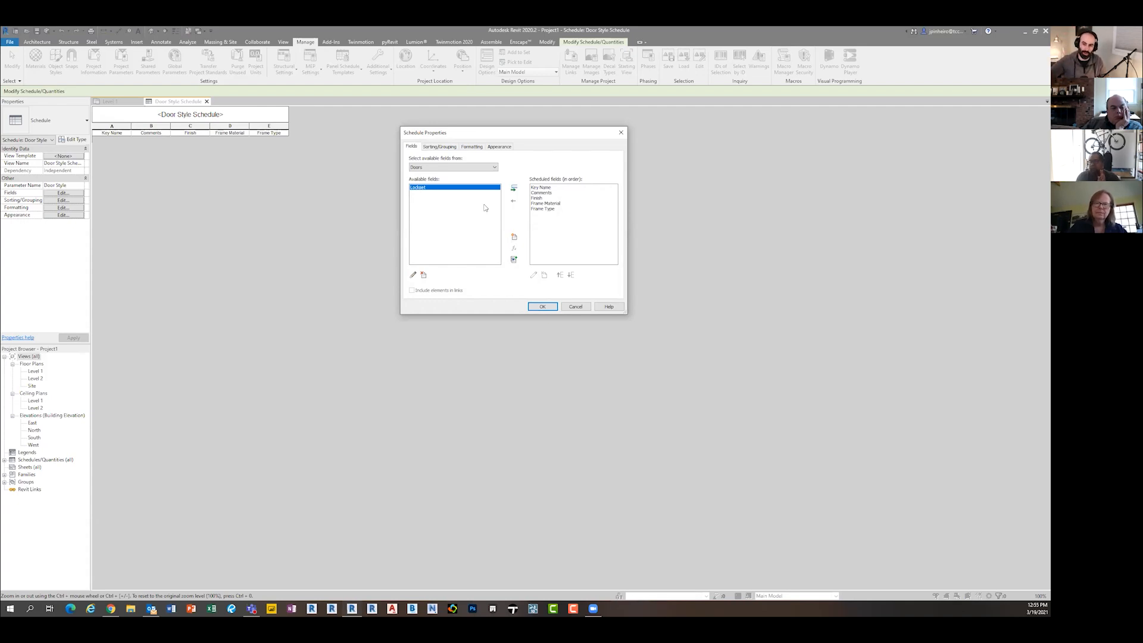
# Step: Add the Lockset field to the Door Style Schedule
pyautogui.click(514, 189)
pyautogui.click(543, 306)
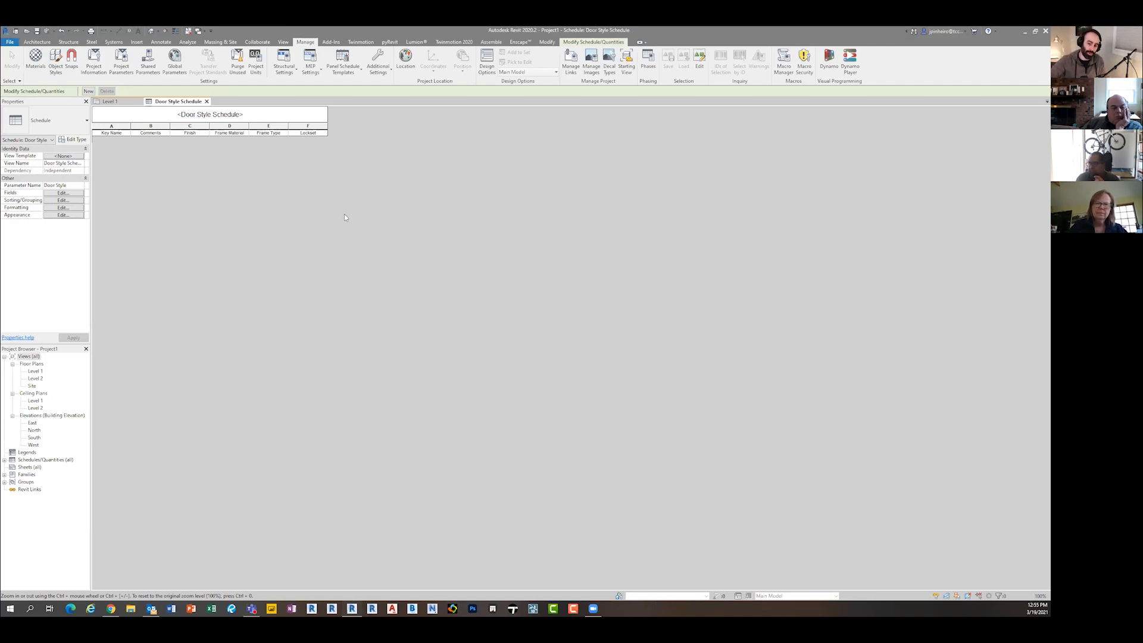
# Step: Create a building component schedule for the Doors category, named Door Schedule, in the New Construction phase
pyautogui.click(283, 41)
pyautogui.click(445, 68)
pyautogui.click(414, 84)
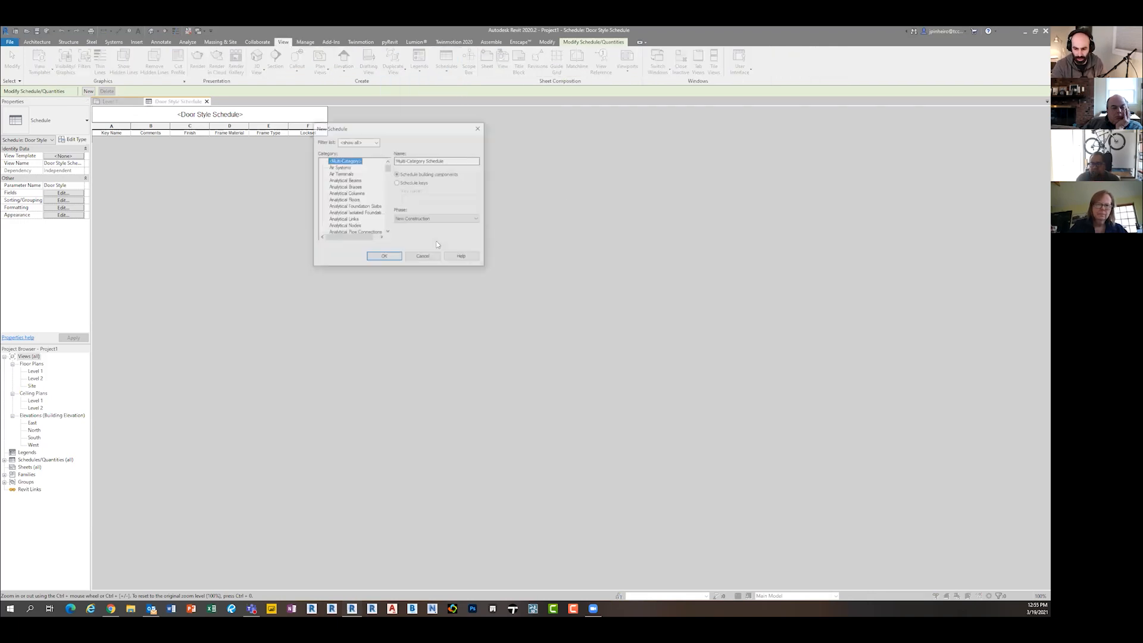
pyautogui.scroll(-8, 354, 214)
pyautogui.click(334, 219)
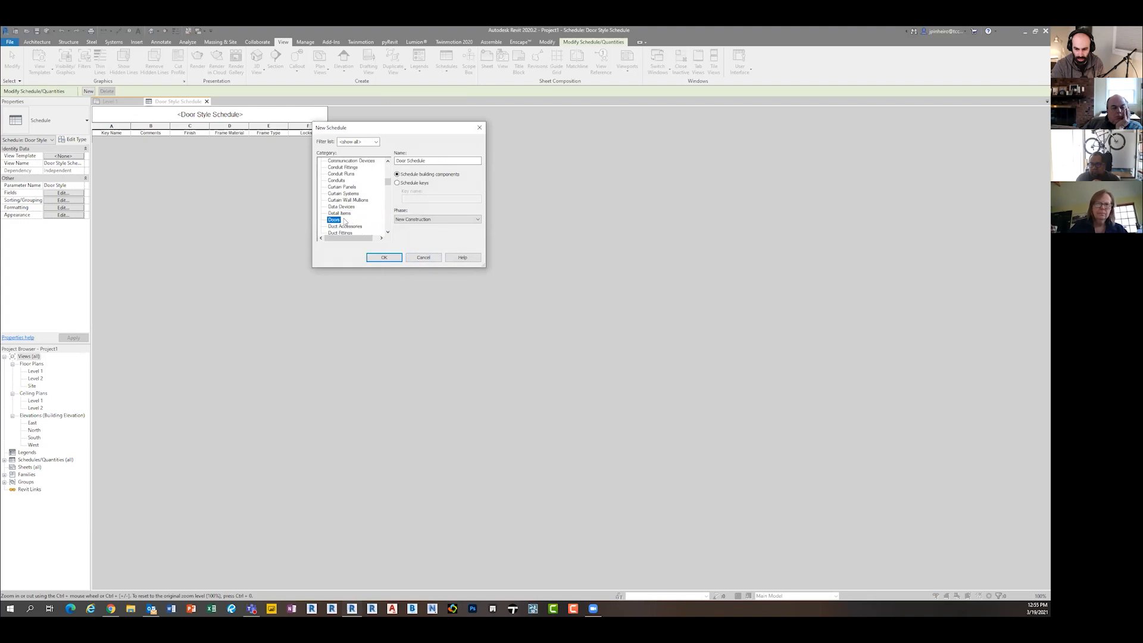
pyautogui.click(381, 257)
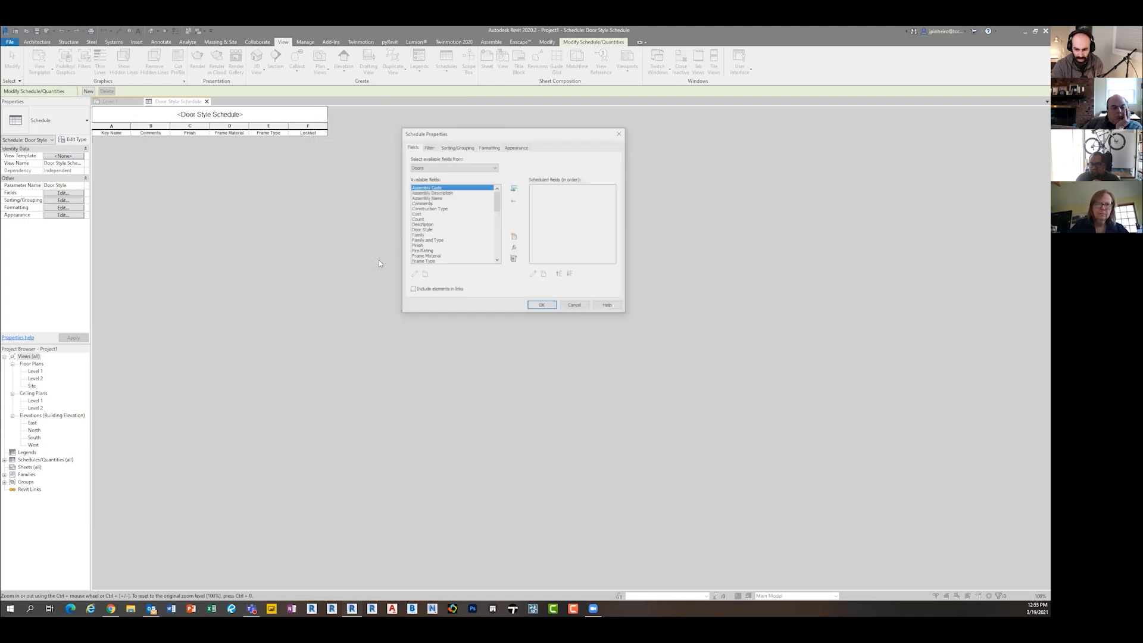
# Step: Add Assembly Code, Assembly Description, Assembly Name, Comments and Construction Type as scheduled fields of the Door Schedule
pyautogui.scroll(-11, 454, 223)
pyautogui.scroll(11, 458, 226)
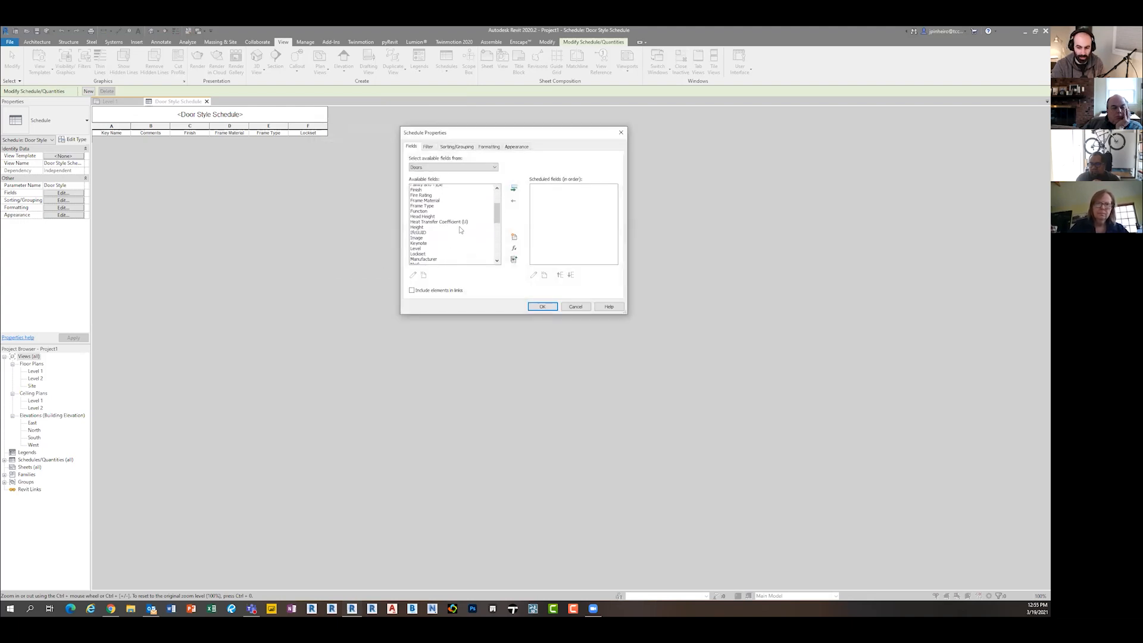
pyautogui.scroll(-8, 461, 223)
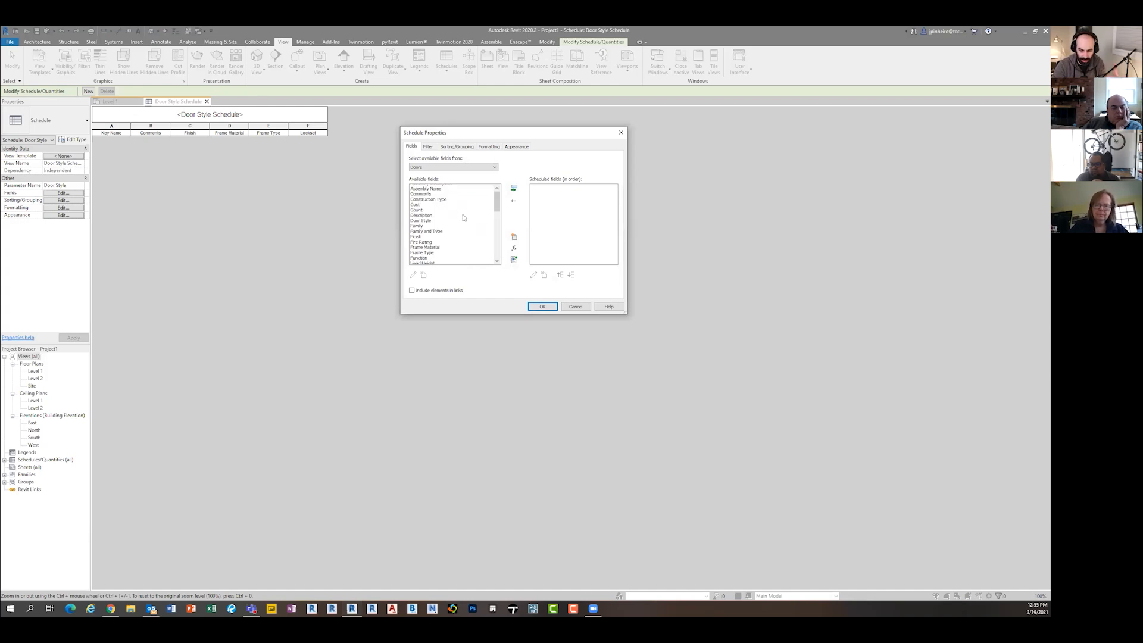
pyautogui.scroll(8, 464, 221)
pyautogui.click(514, 189)
pyautogui.click(514, 189)
pyautogui.click(513, 189)
pyautogui.click(513, 189)
pyautogui.click(514, 189)
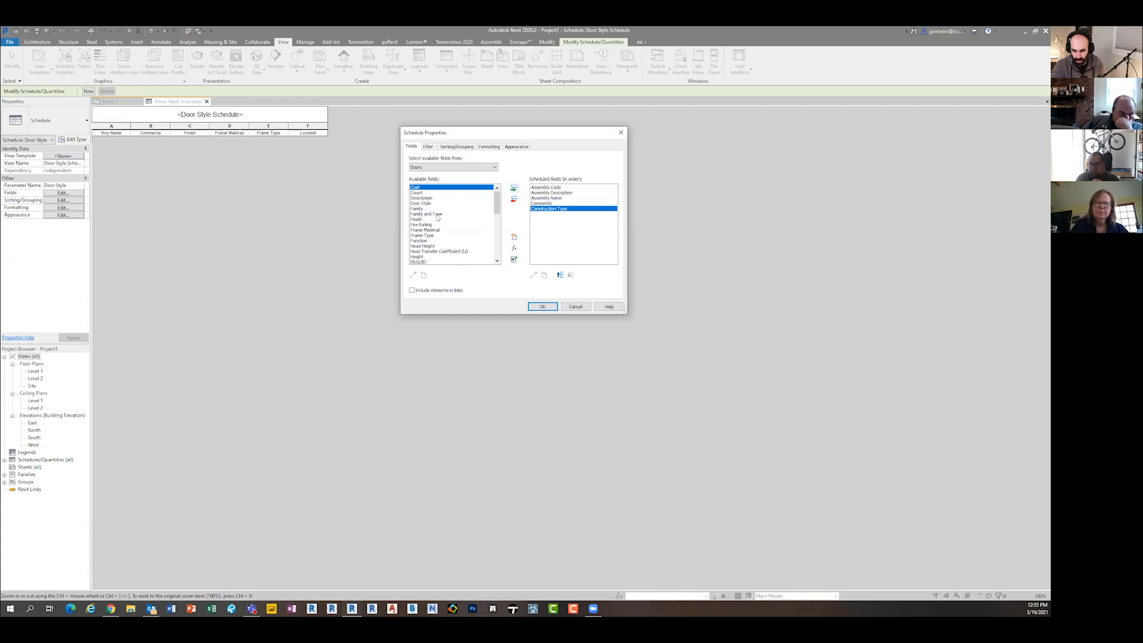
# Step: Add the Lockset field to the Door Schedule and accept the schedule properties to create it
pyautogui.scroll(-1, 438, 218)
pyautogui.scroll(-3, 437, 218)
pyautogui.click(427, 219)
pyautogui.click(514, 191)
pyautogui.scroll(-3, 498, 235)
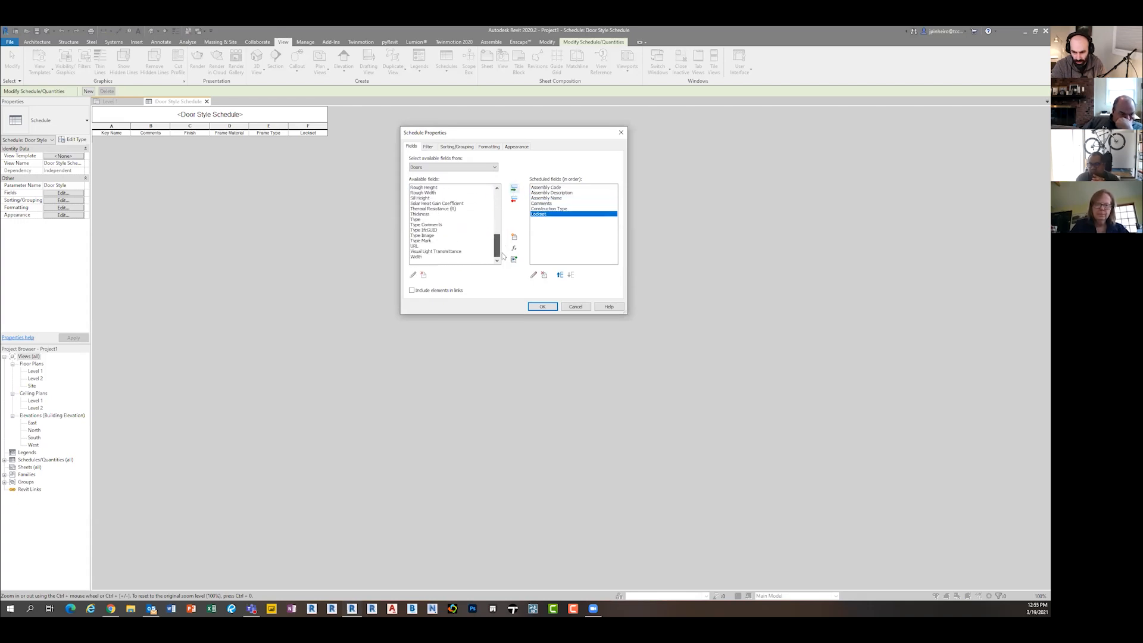
pyautogui.click(544, 306)
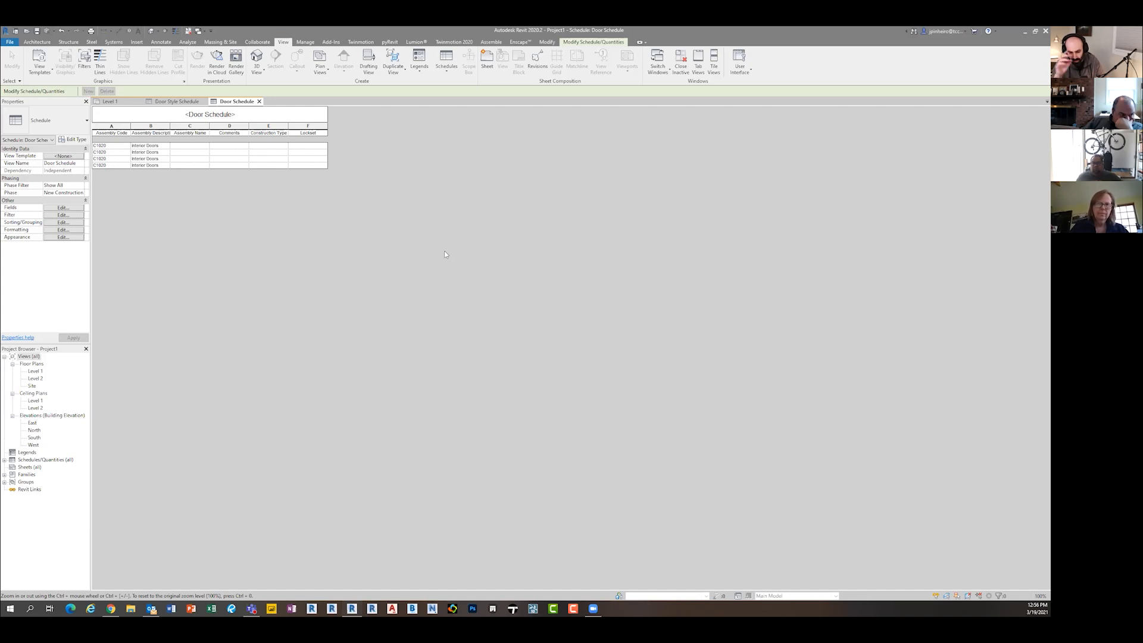
# Step: Open the Door Style Schedule and insert a data row with the key name Garage Door
pyautogui.click(4, 459)
pyautogui.doubleClick(42, 474)
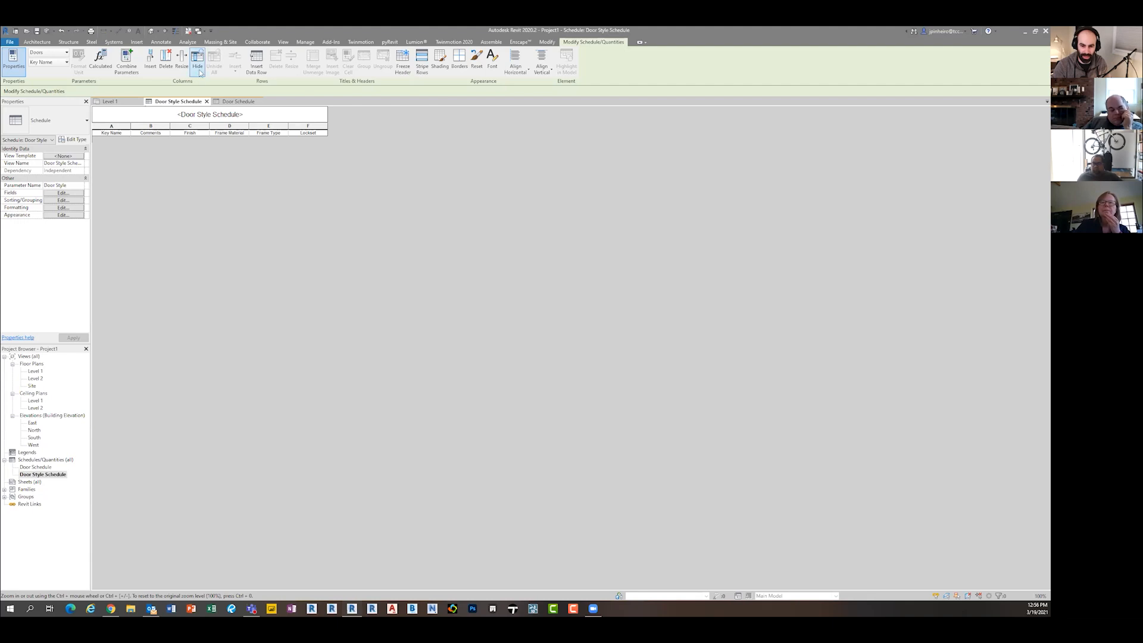
pyautogui.click(151, 66)
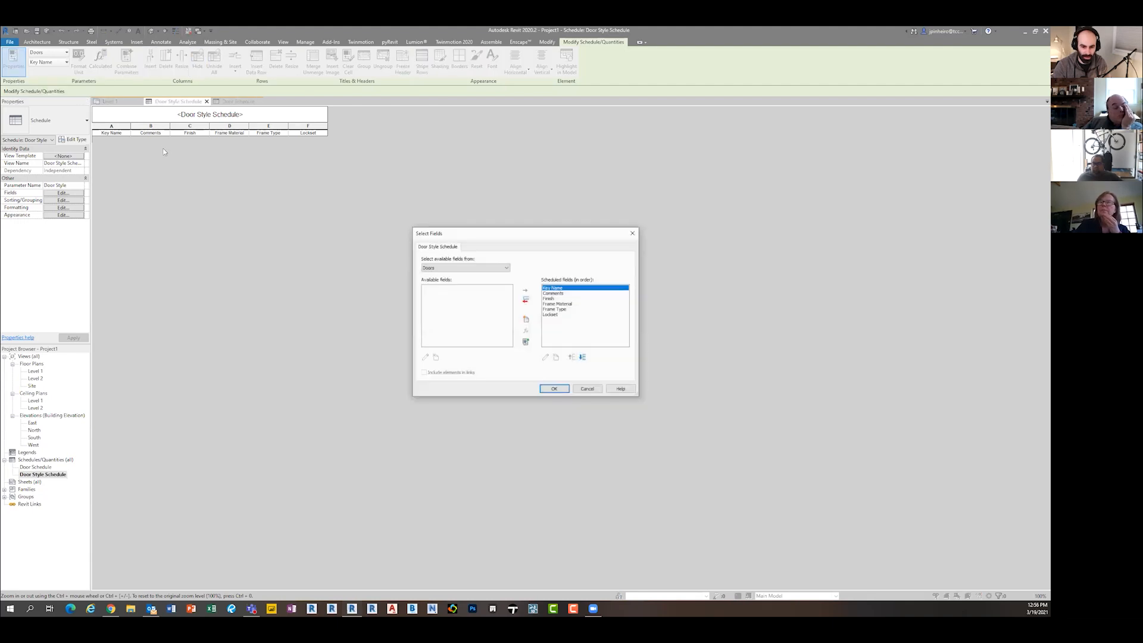
pyautogui.click(632, 232)
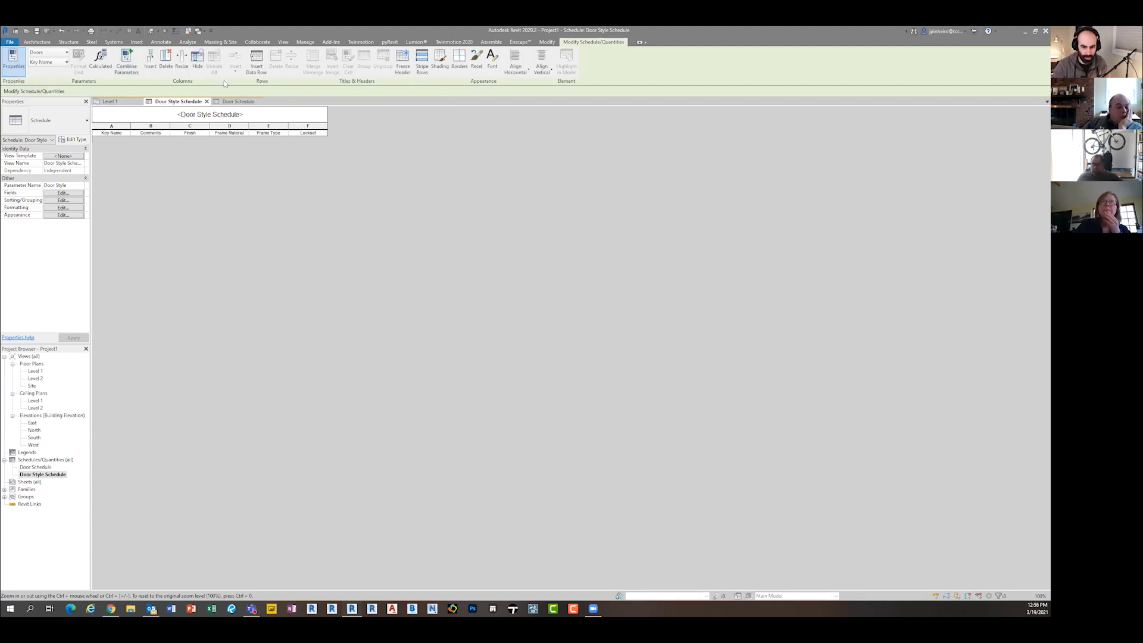
pyautogui.click(256, 62)
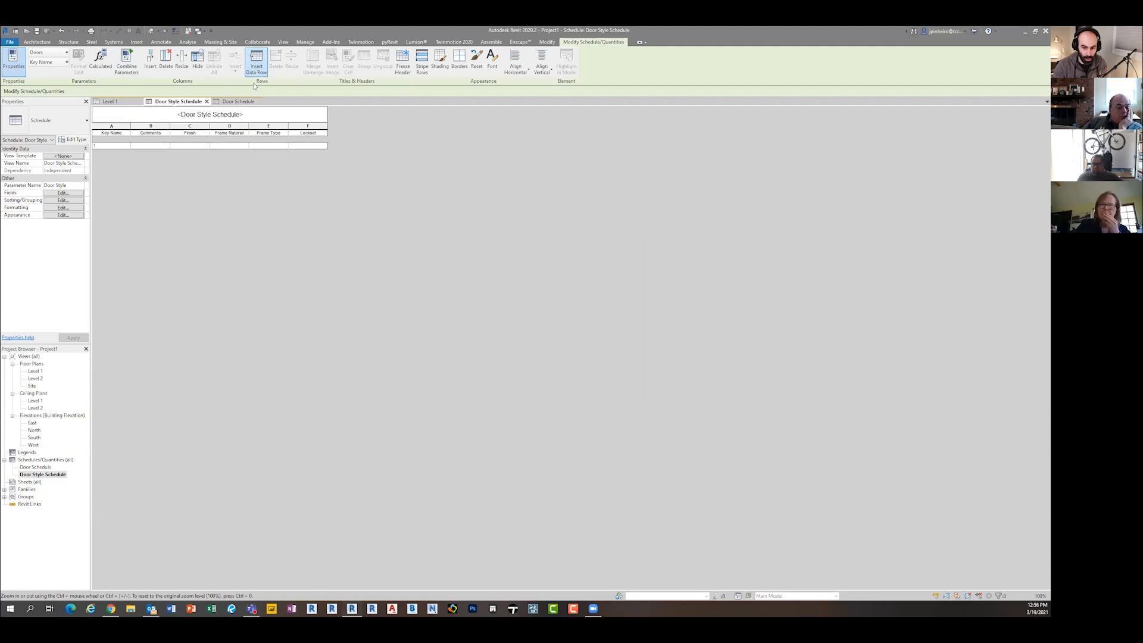
pyautogui.click(122, 145)
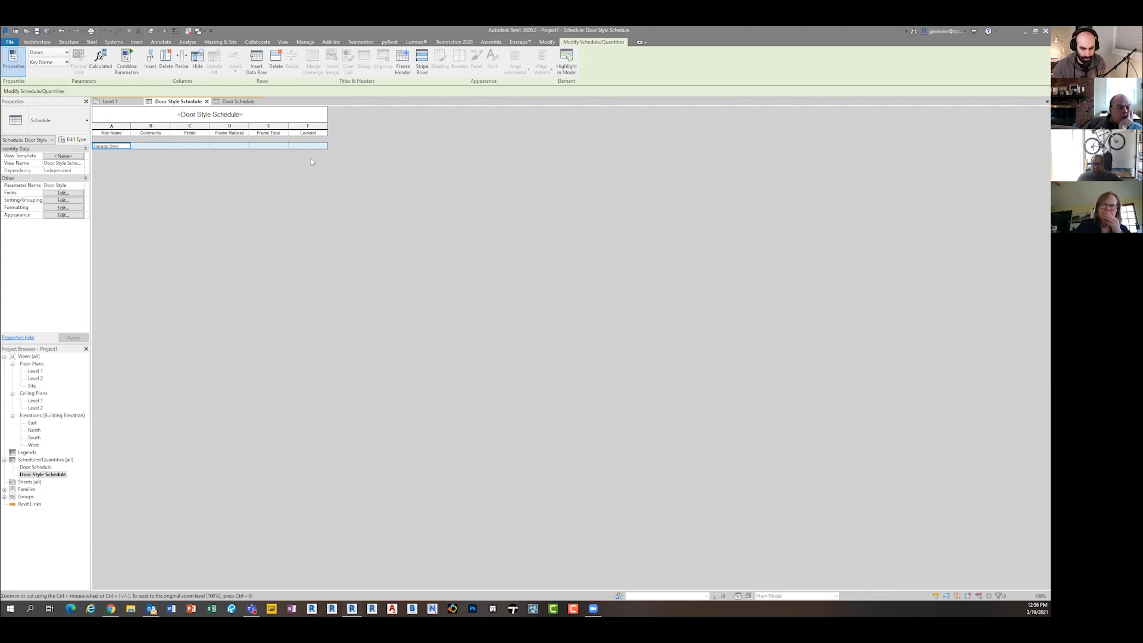
# Step: Enter the comment This is a Garage and the finish Steel in the Garage Door row
pyautogui.click(150, 145)
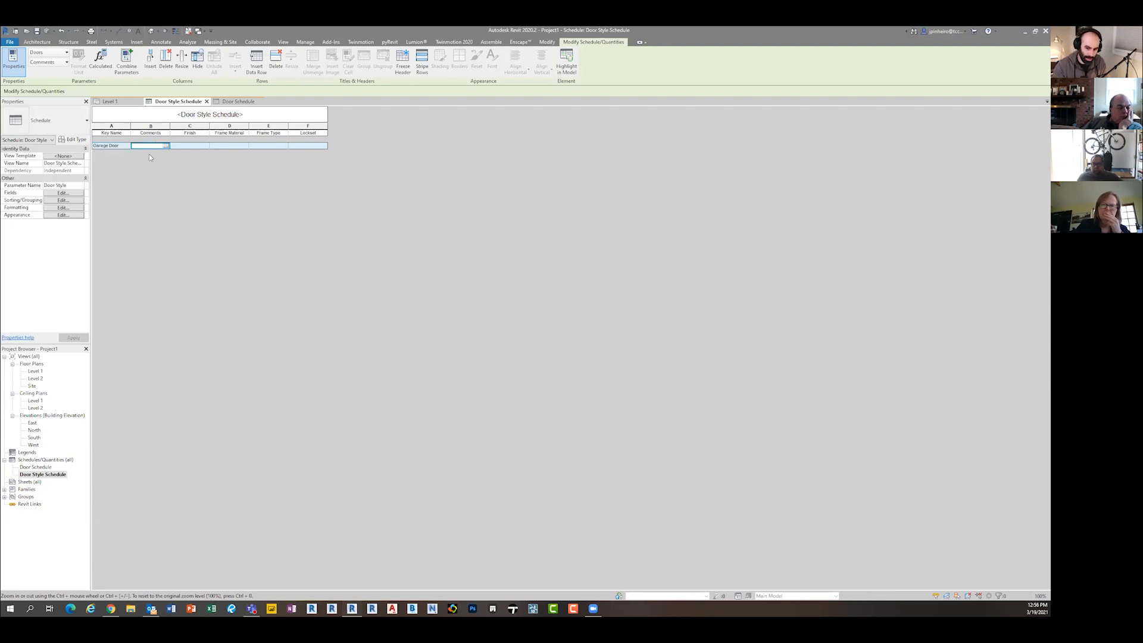
pyautogui.write('Tha')
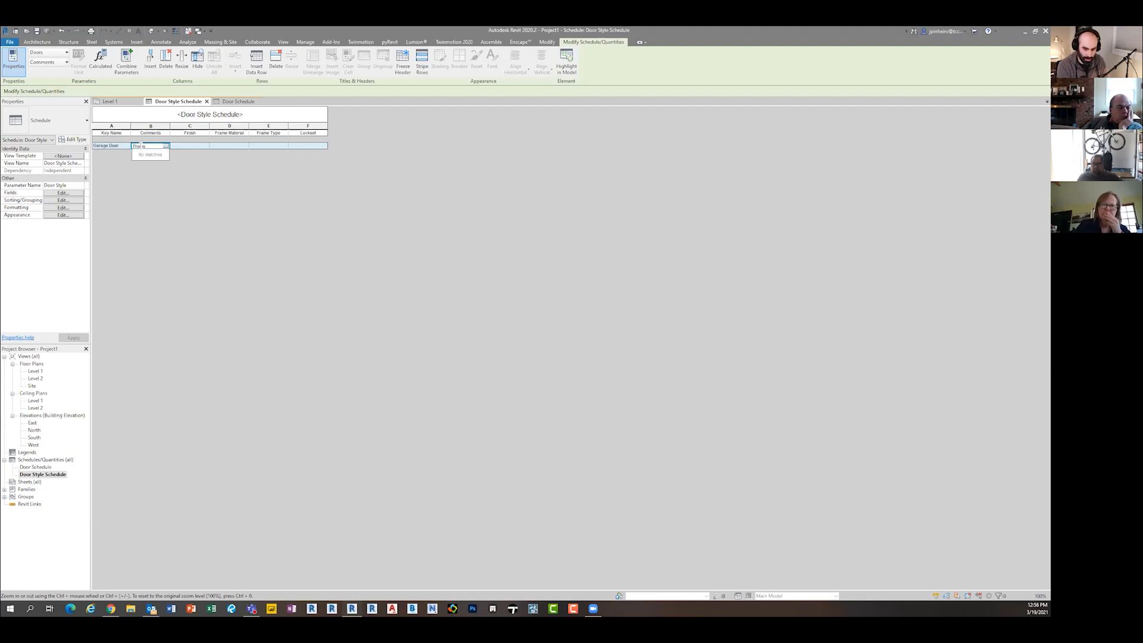
pyautogui.click(188, 145)
pyautogui.write('Steel')
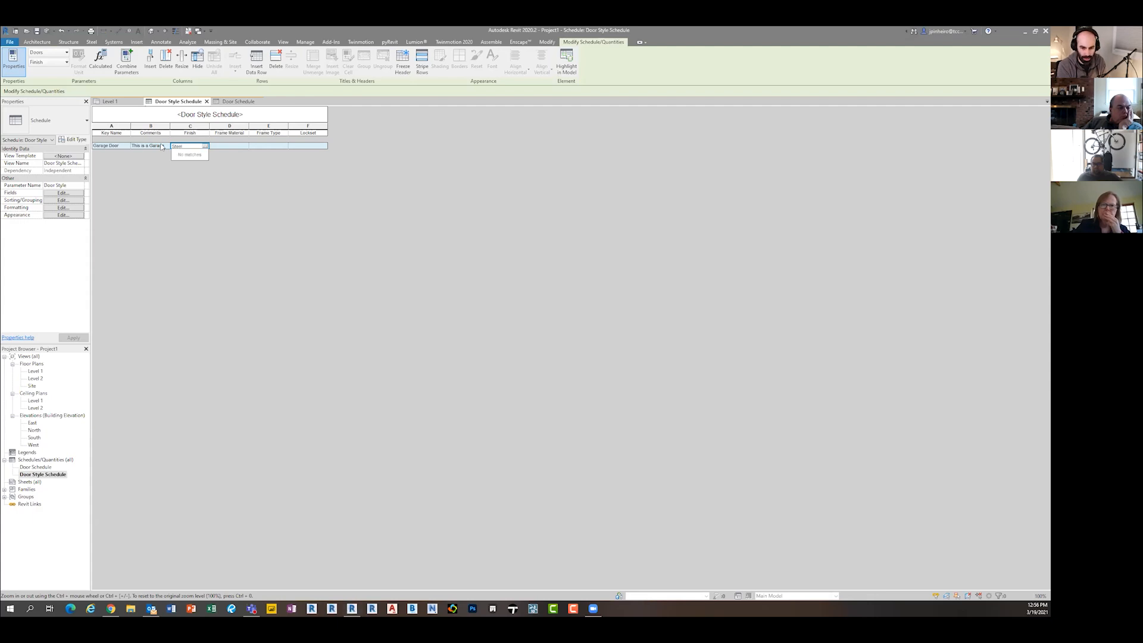
# Step: Set the Garage Door row's frame material and frame type to Metal and its Lockset to 52
pyautogui.click(221, 146)
pyautogui.write('Metal')
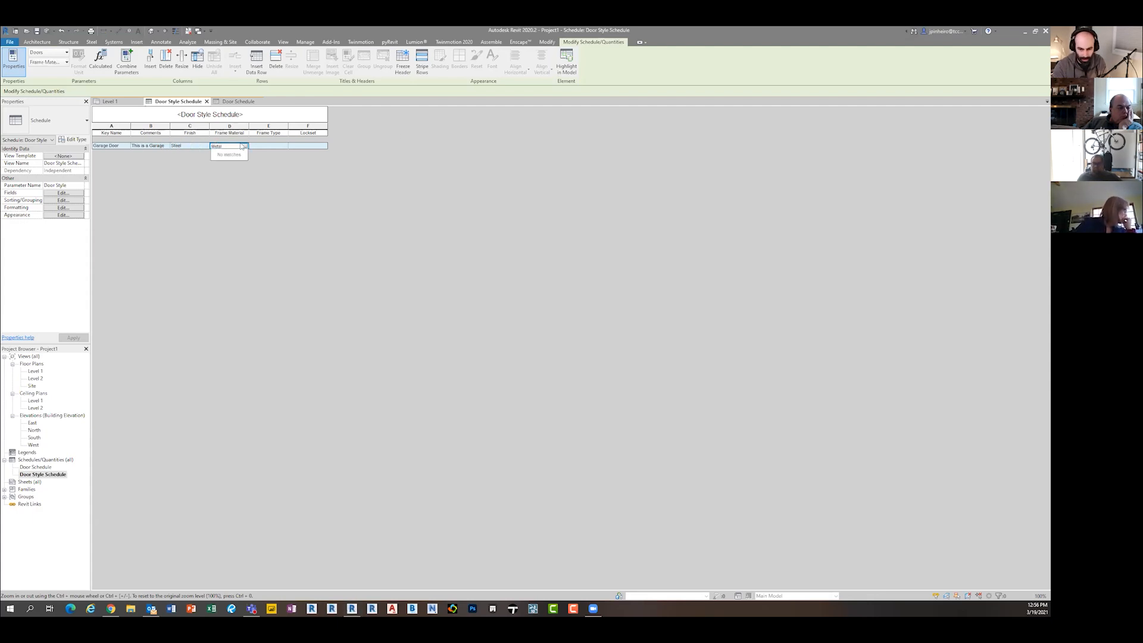
pyautogui.click(268, 145)
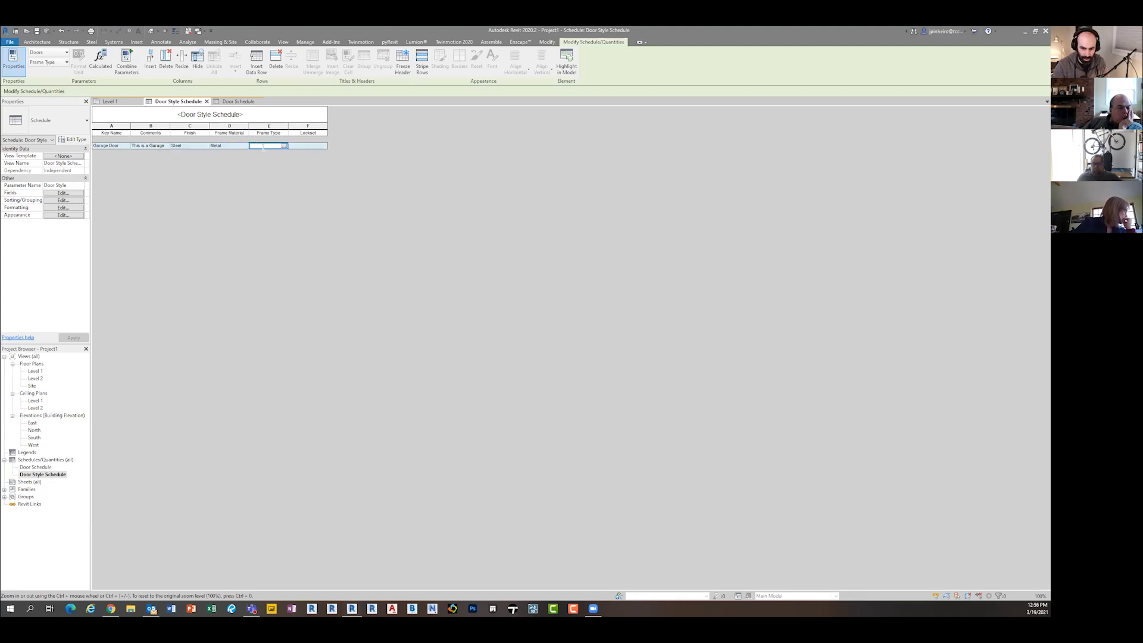
pyautogui.write('Metal')
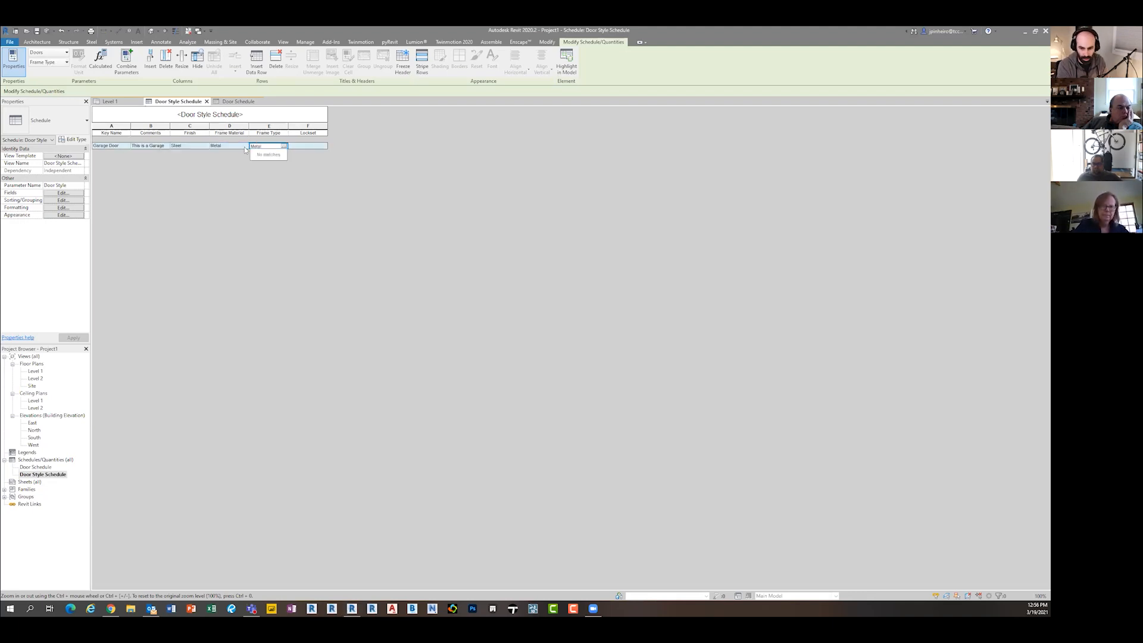
pyautogui.click(321, 146)
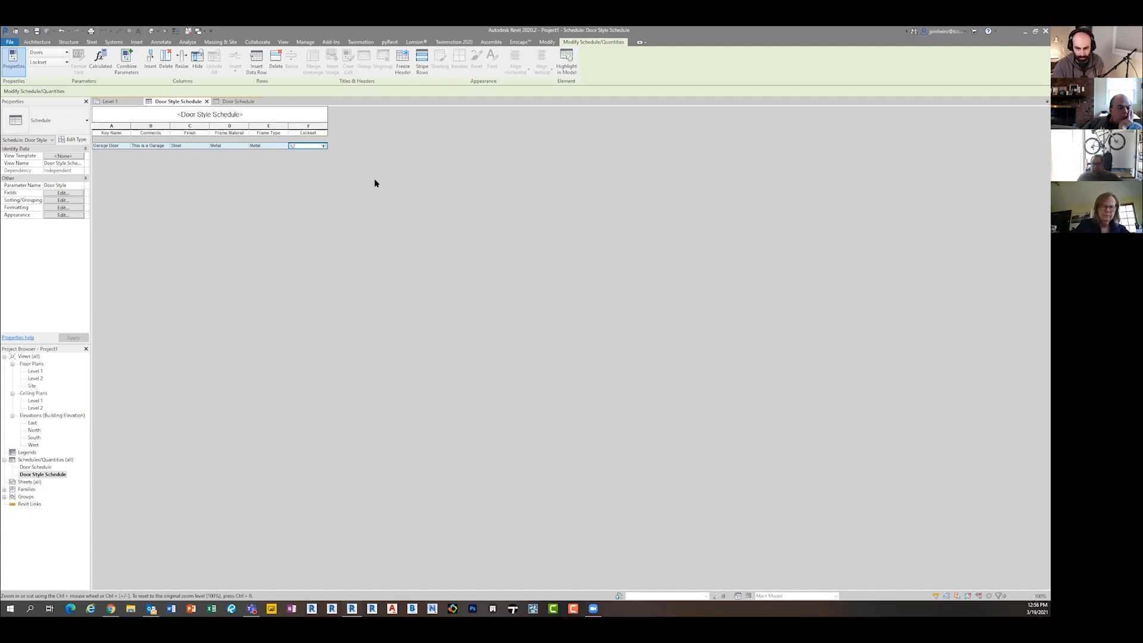
# Step: Insert eight more data rows into the Door Style Schedule
pyautogui.click(257, 67)
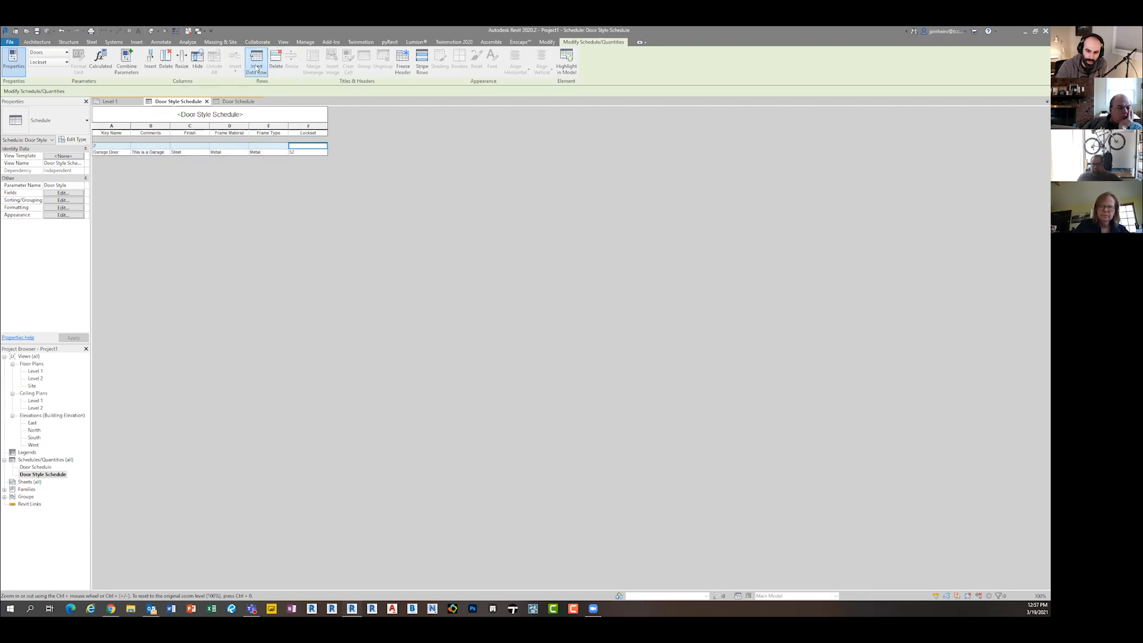
pyautogui.click(256, 67)
pyautogui.click(257, 67)
pyautogui.click(257, 66)
pyautogui.click(257, 67)
pyautogui.click(257, 67)
pyautogui.click(257, 67)
pyautogui.click(257, 66)
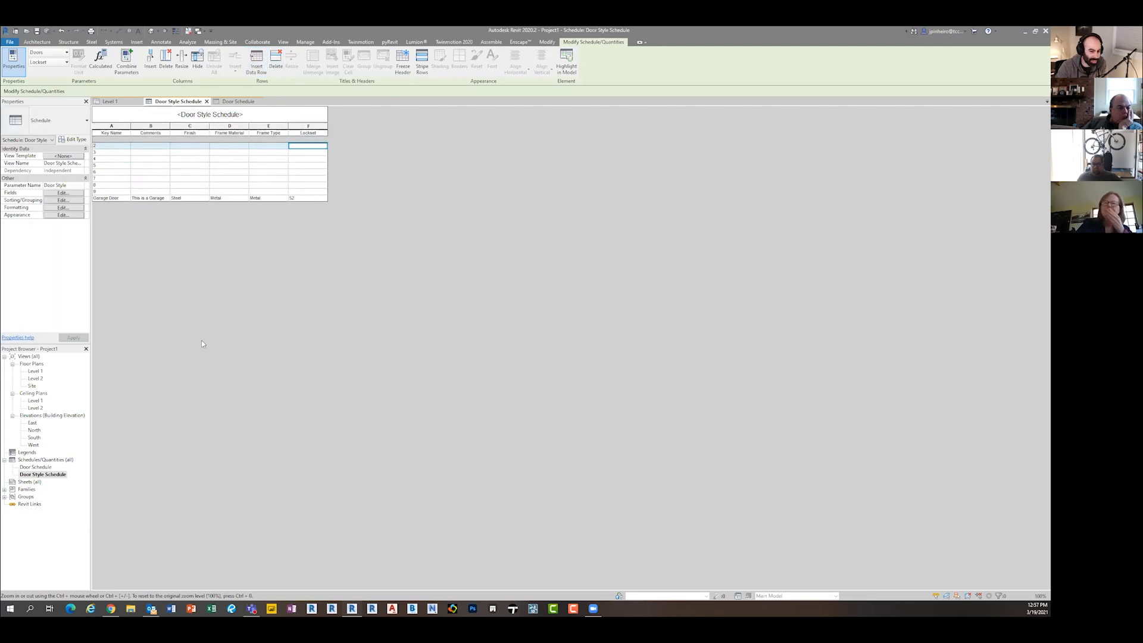
# Step: Rename key 9 in the Door Style Schedule as Living Room and enter the comment Patio
pyautogui.click(113, 191)
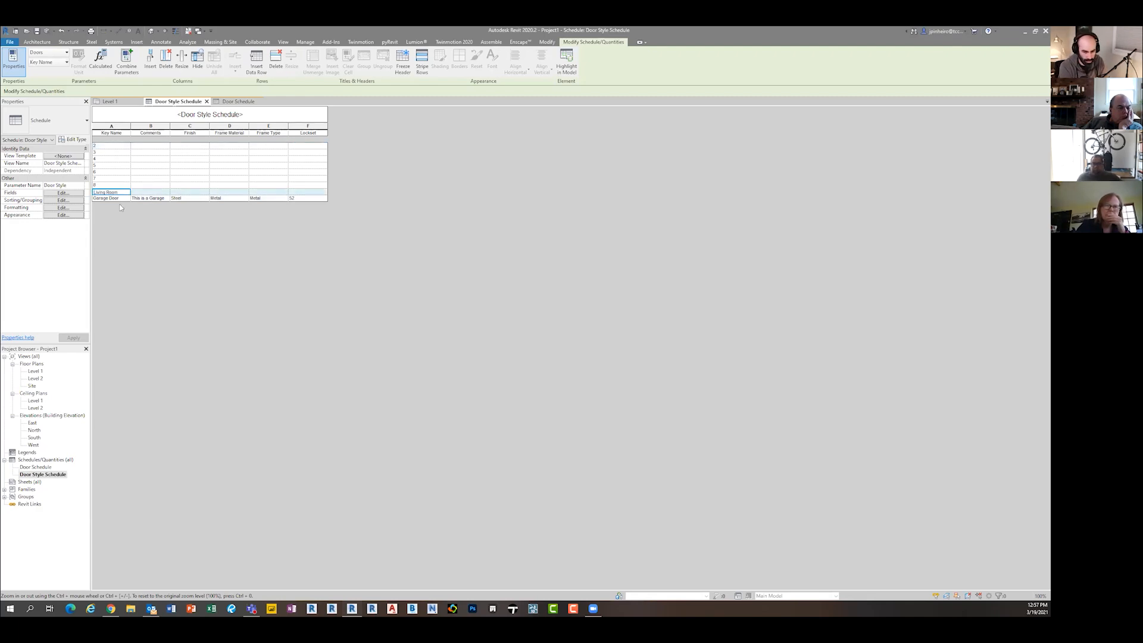
pyautogui.write('Living Room')
pyautogui.press('Tab')
pyautogui.click(152, 199)
pyautogui.write('Patio')
# Step: Set the Living Room row's finish, frame material and frame type to Wood and its Lockset to 62
pyautogui.click(179, 199)
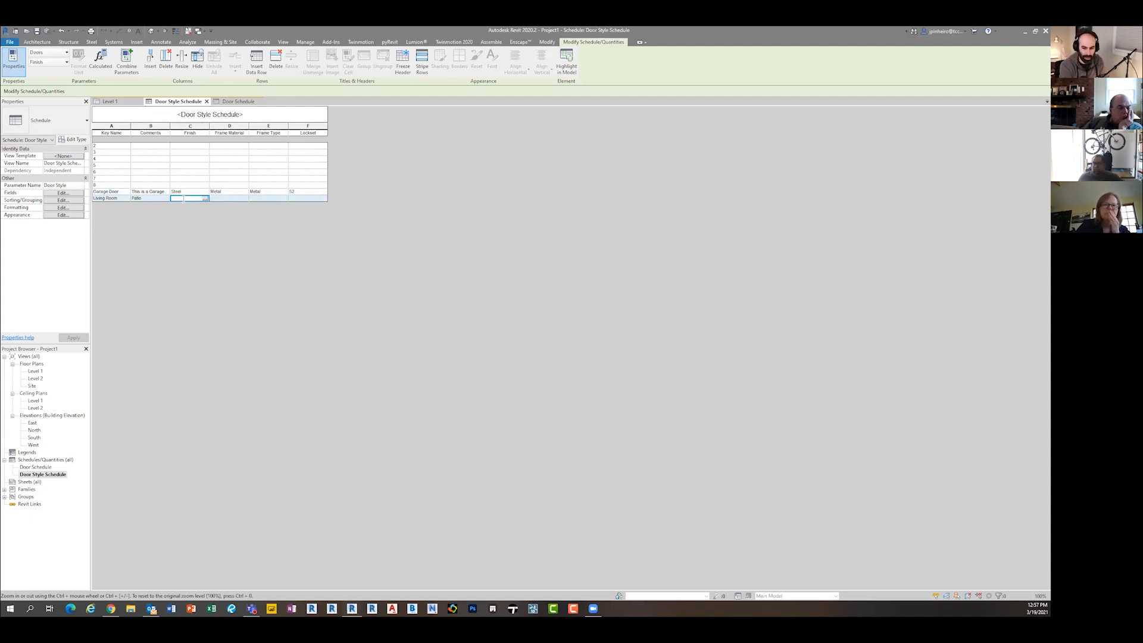
pyautogui.write('Wood')
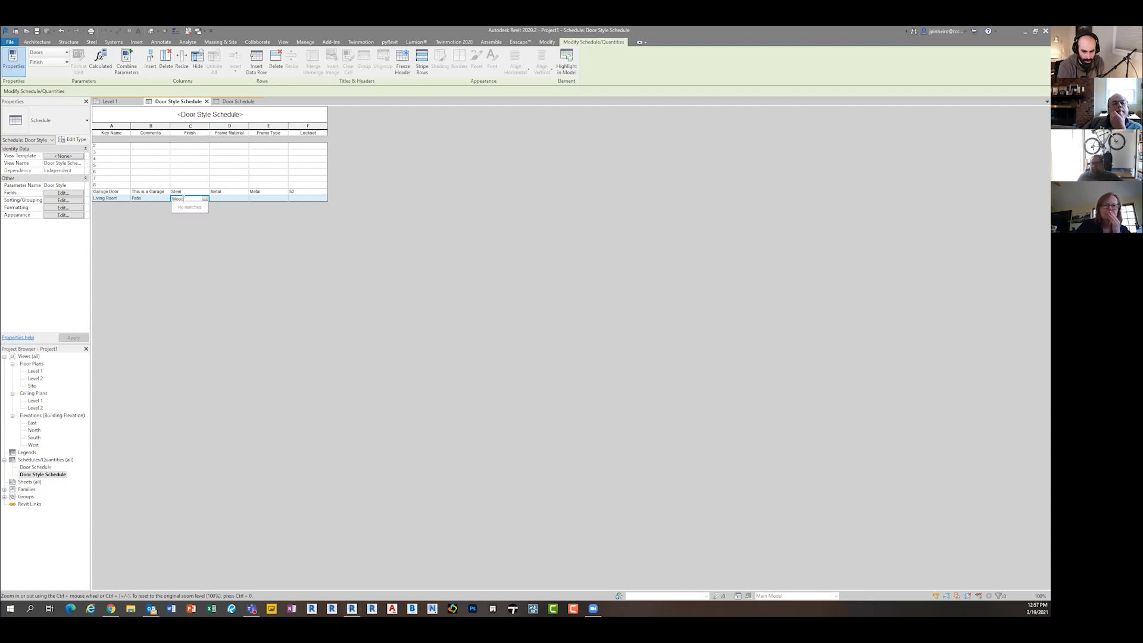
pyautogui.click(230, 200)
pyautogui.write('Wood')
pyautogui.click(269, 197)
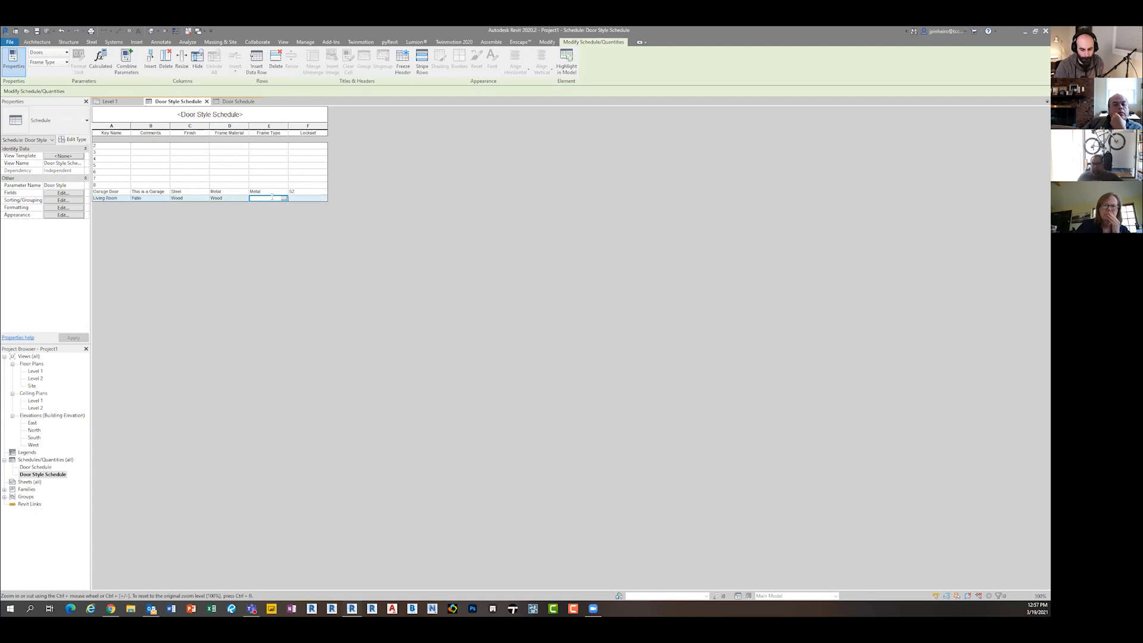
pyautogui.write('Wood')
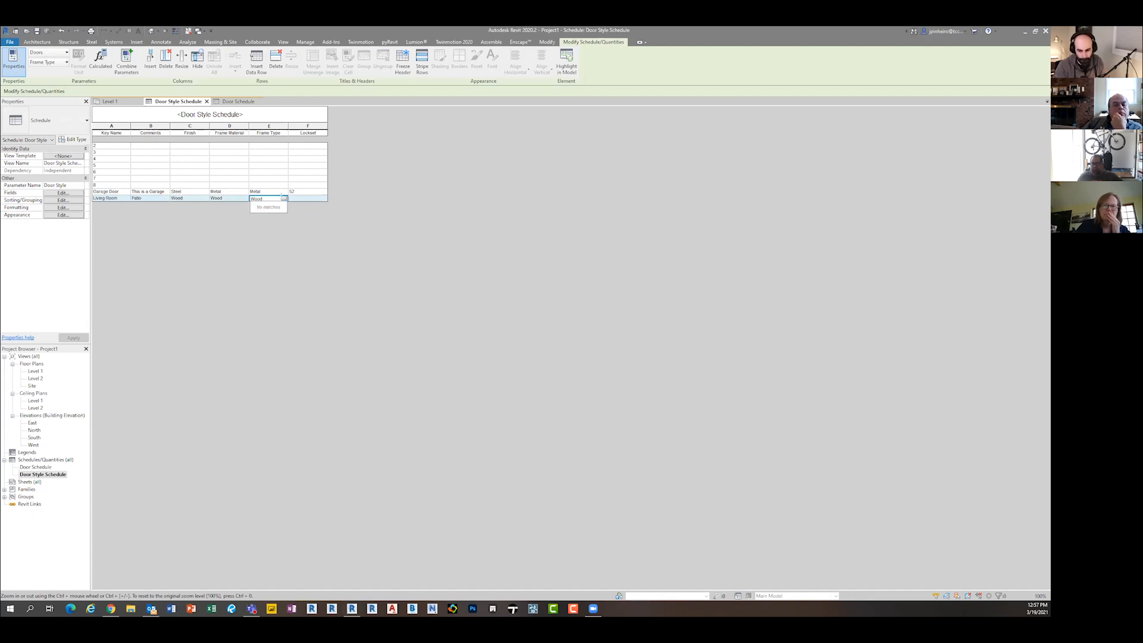
pyautogui.click(303, 199)
pyautogui.write('6')
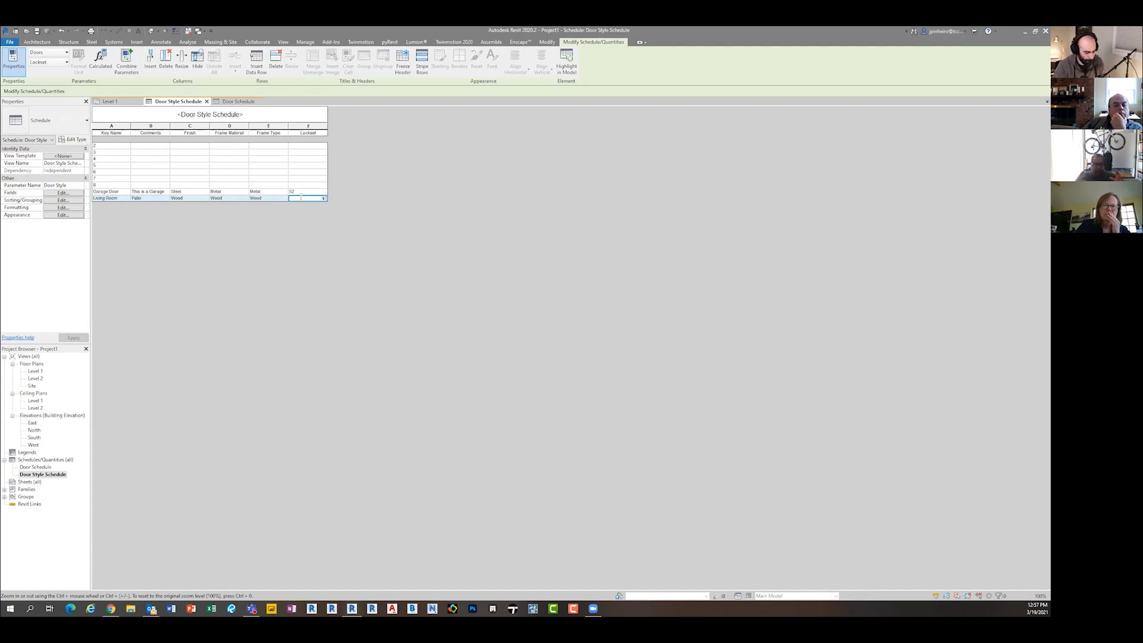
pyautogui.write('2')
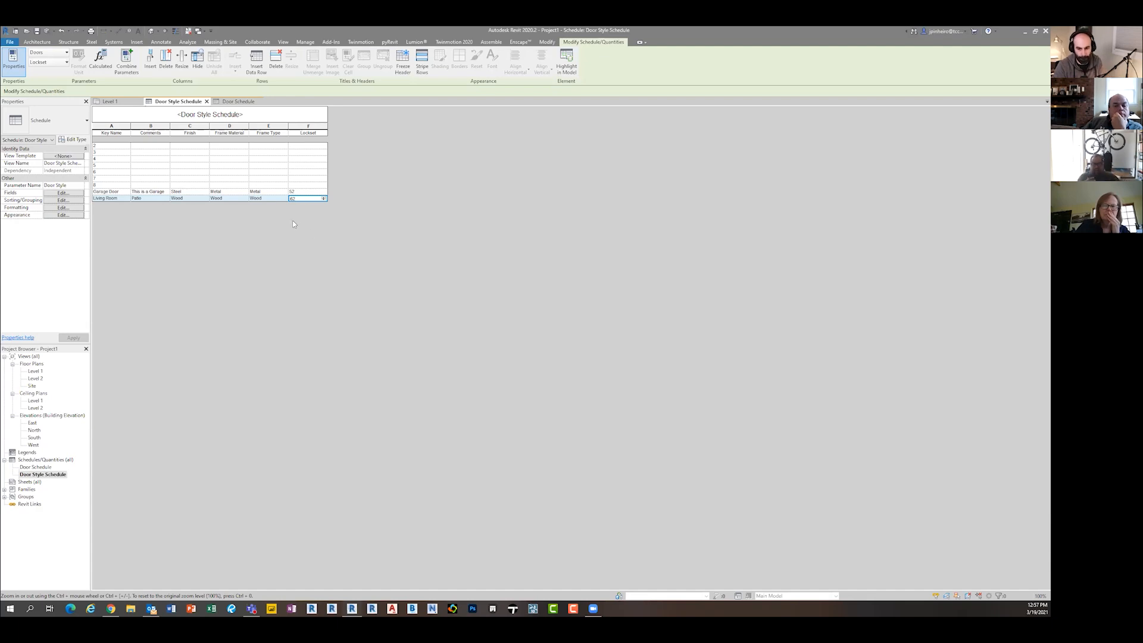
pyautogui.click(113, 185)
pyautogui.click(114, 192)
pyautogui.click(115, 198)
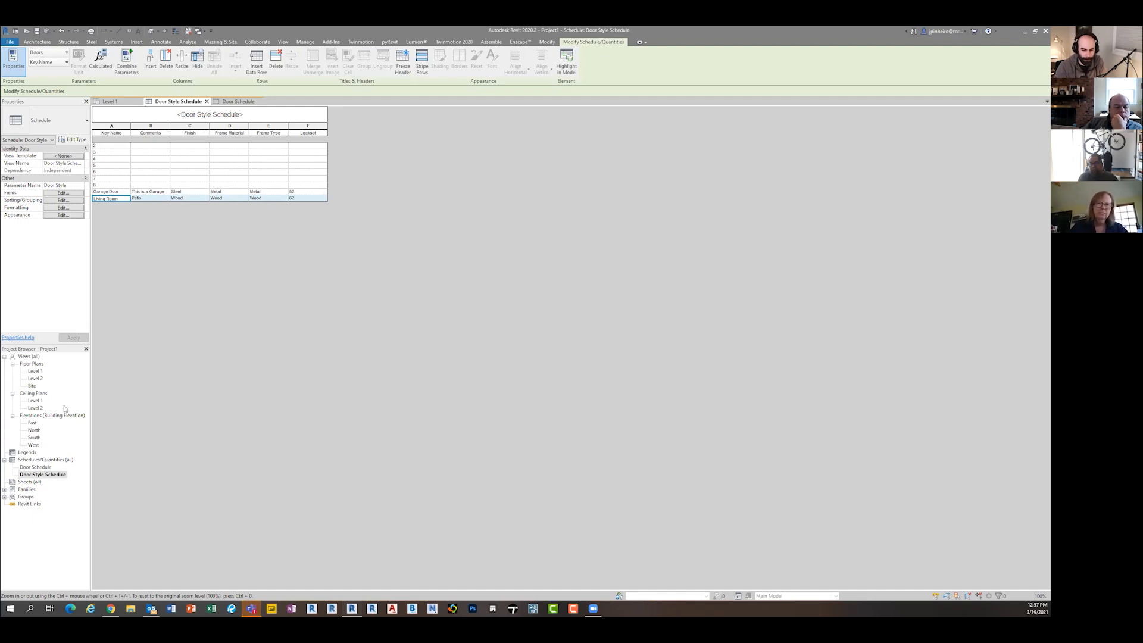
# Step: Open the Level 1 floor plan and clear the current selection
pyautogui.doubleClick(36, 372)
pyautogui.moveTo(383, 382); pyautogui.dragTo(403, 300, button='middle')
pyautogui.scroll(-2, 315, 364)
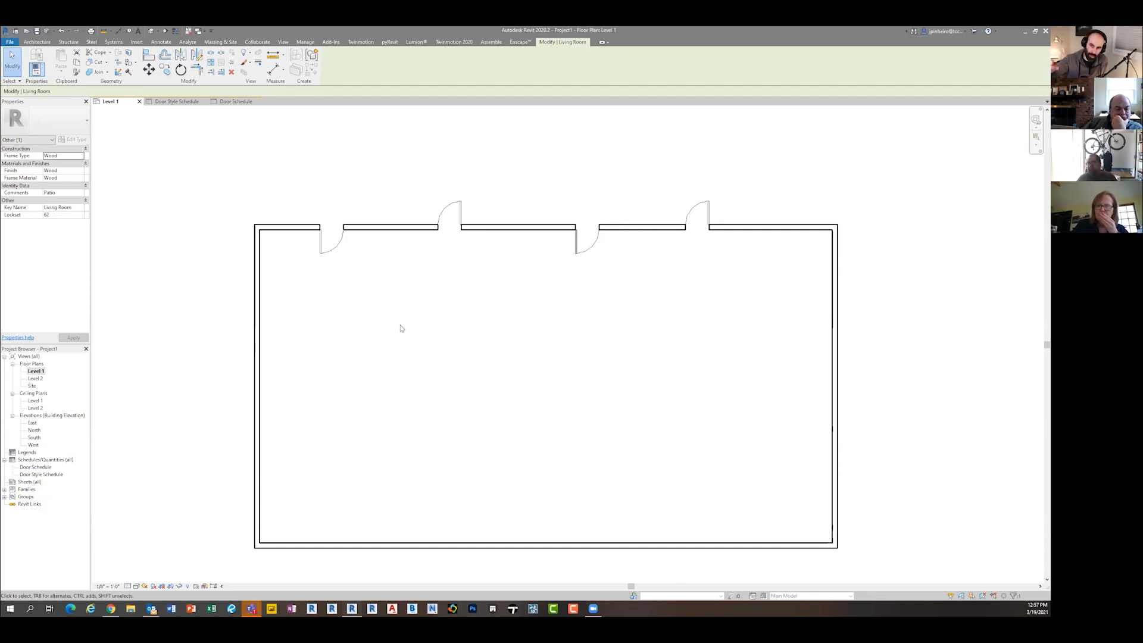
pyautogui.click(415, 332)
pyautogui.moveTo(432, 307); pyautogui.dragTo(506, 344, button='middle')
pyautogui.scroll(3, 436, 316)
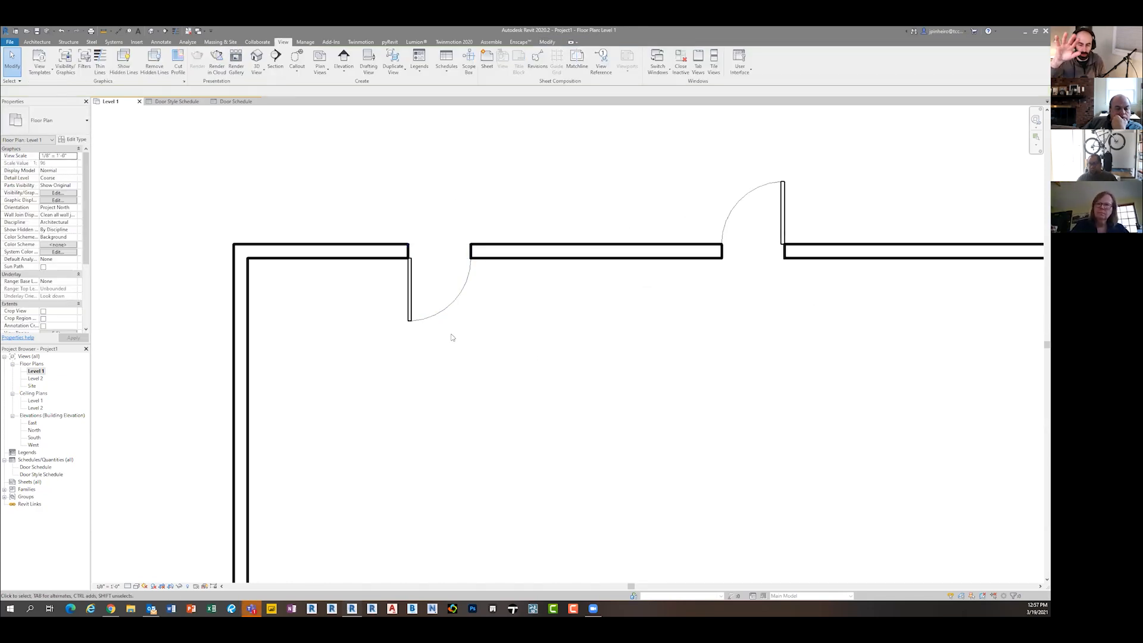
# Step: Set the door style of the westernmost door in the plan's upper wall to Garage Door
pyautogui.click(448, 312)
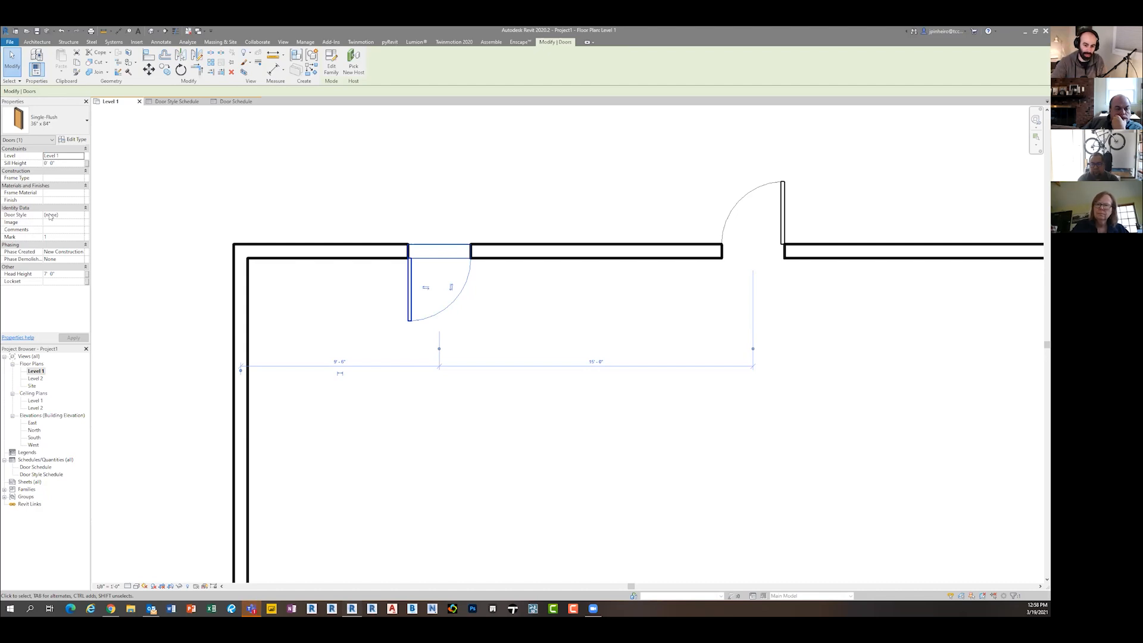
pyautogui.click(80, 215)
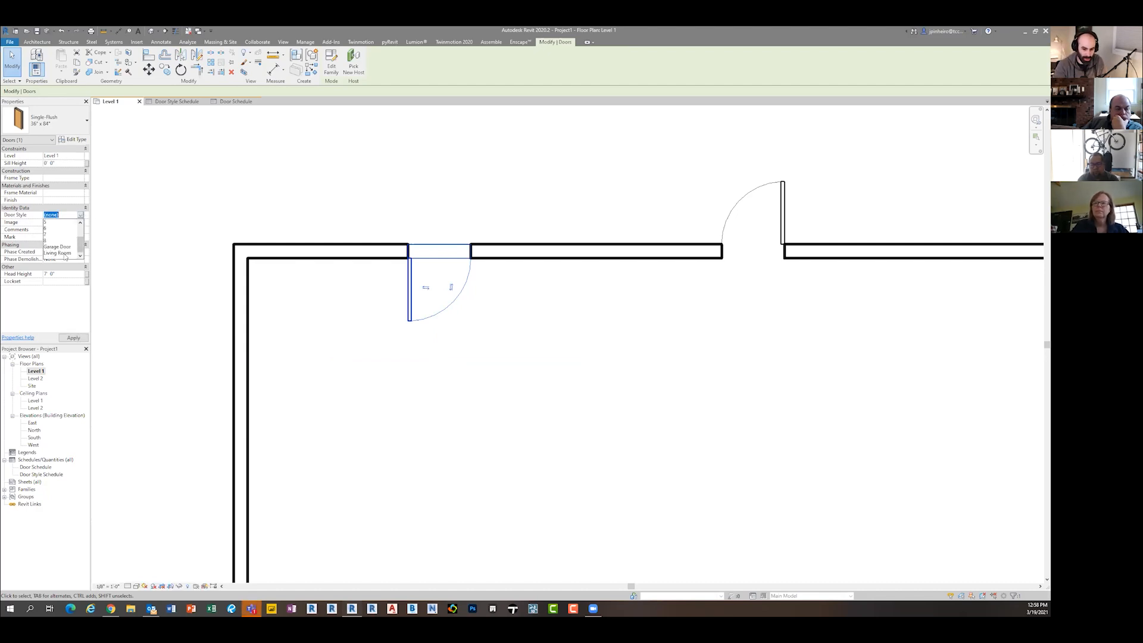
pyautogui.click(59, 246)
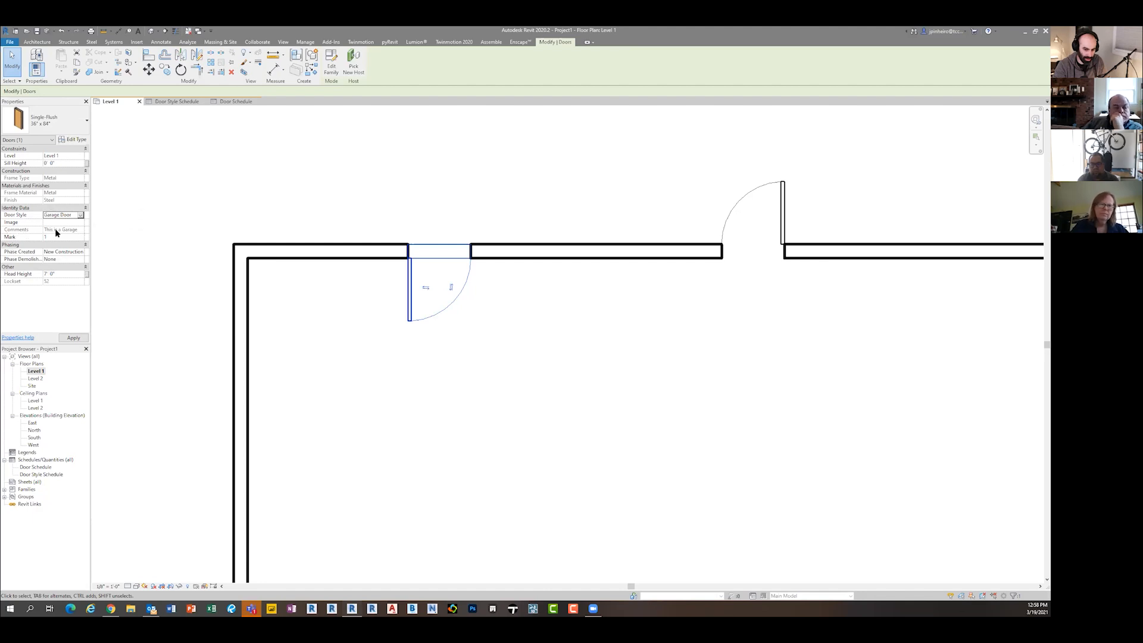
pyautogui.click(73, 337)
# Step: Select the second and third doors from the west in the upper wall and set their door style to Living Room
pyautogui.moveTo(650, 263); pyautogui.dragTo(434, 283, button='middle')
pyautogui.scroll(-2, 434, 282)
pyautogui.click(522, 235)
pyautogui.keyDown('ctrl'); pyautogui.click(743, 322); pyautogui.keyUp('ctrl')
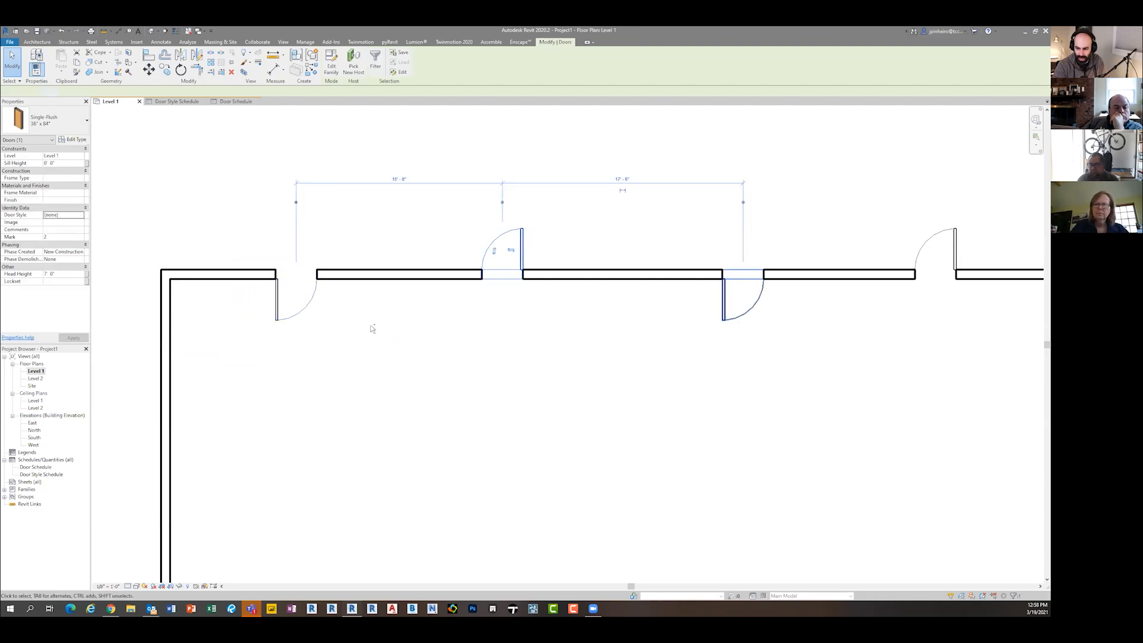
pyautogui.click(79, 215)
pyautogui.click(80, 215)
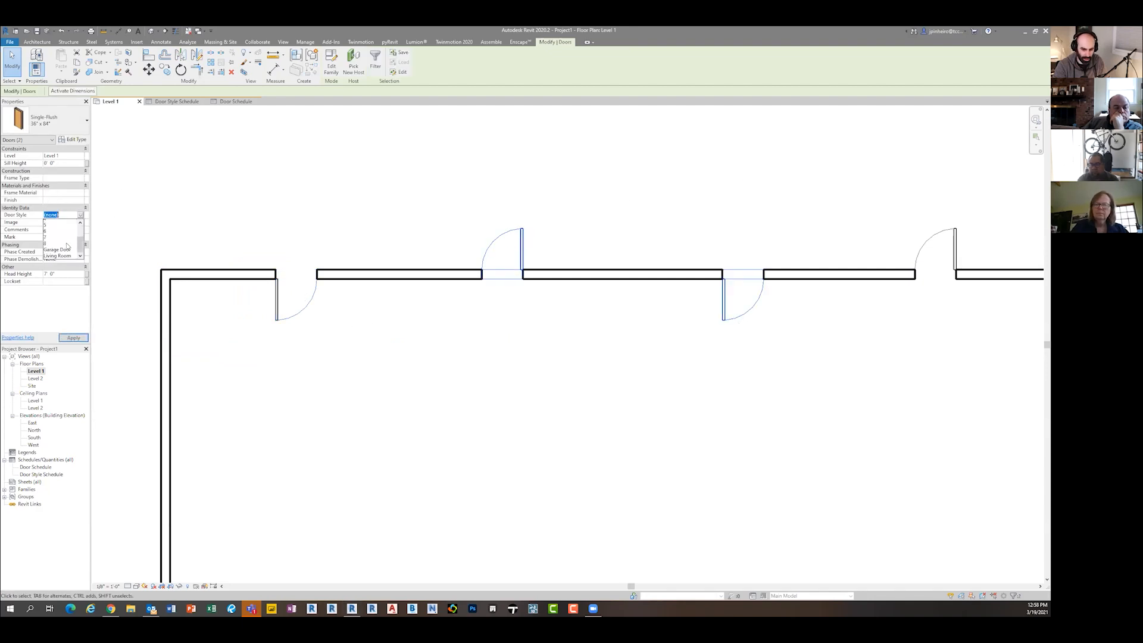
pyautogui.click(62, 252)
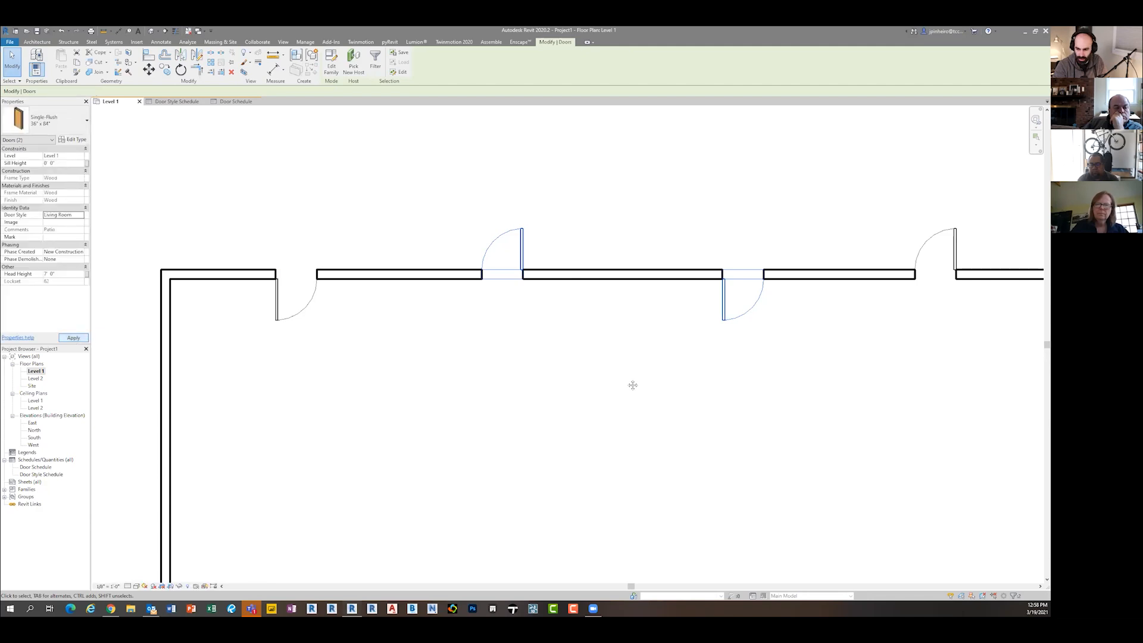
# Step: Set the door style of the easternmost door in the plan's upper wall to Garage Door
pyautogui.moveTo(939, 242); pyautogui.dragTo(608, 230, button='middle')
pyautogui.click(609, 230)
pyautogui.click(81, 215)
pyautogui.click(58, 253)
pyautogui.click(375, 199)
pyautogui.scroll(-2, 417, 201)
# Step: Open the Door Schedule and add the Door Style field to its scheduled fields
pyautogui.doubleClick(36, 467)
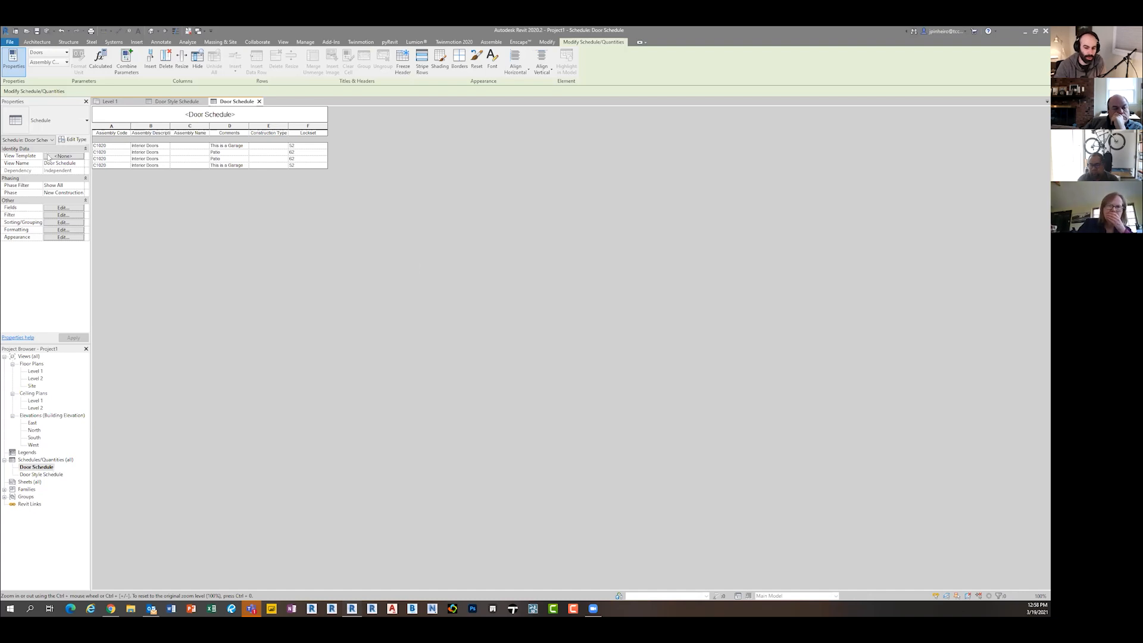
pyautogui.click(63, 207)
pyautogui.scroll(-3, 458, 213)
pyautogui.scroll(3, 450, 210)
pyautogui.moveTo(429, 208); pyautogui.dragTo(436, 204)
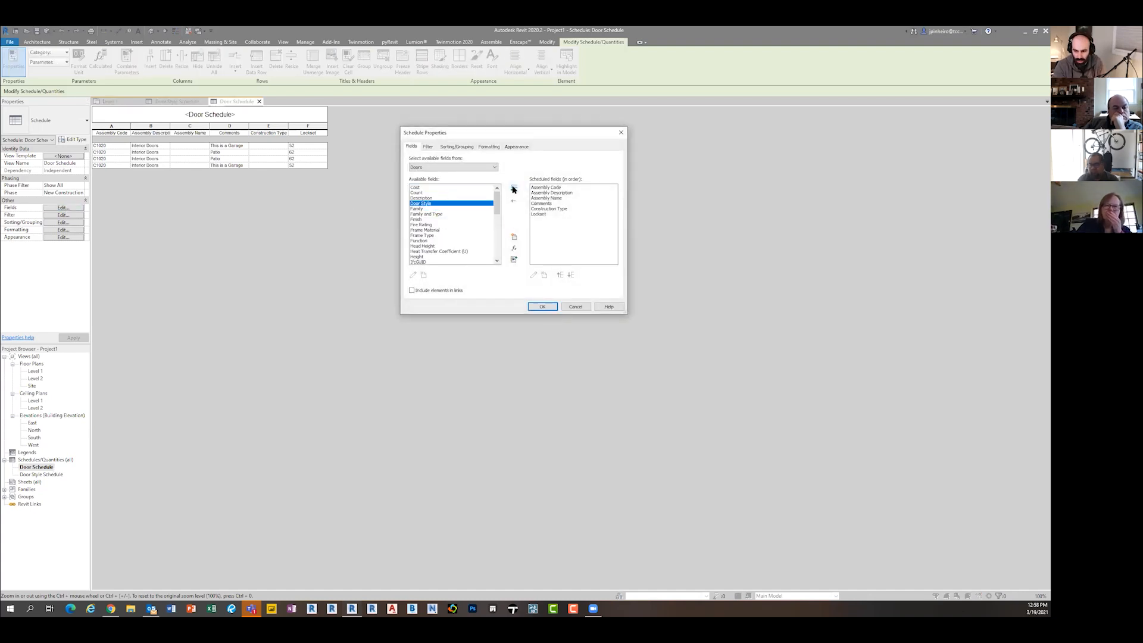
pyautogui.click(514, 188)
# Step: Move the Door Style field up to directly after Assembly Code and apply the schedule properties
pyautogui.click(561, 275)
pyautogui.click(561, 276)
pyautogui.click(561, 276)
pyautogui.click(561, 276)
pyautogui.click(560, 275)
pyautogui.click(543, 306)
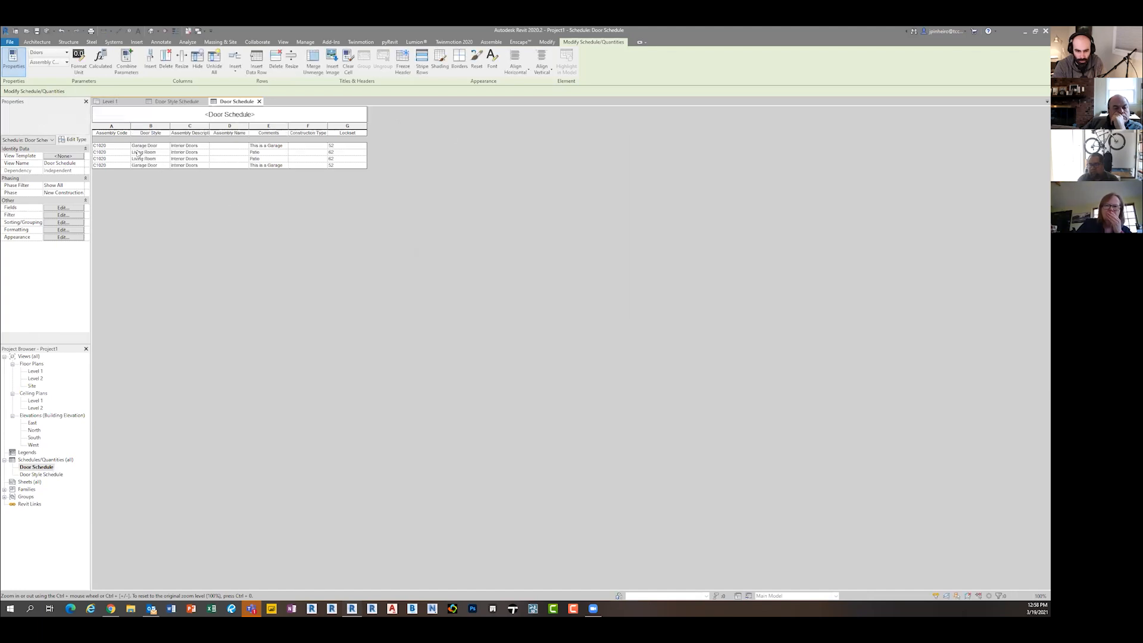
# Step: Try other door styles on the first row of the Door Schedule and set it back to Garage Door
pyautogui.click(136, 146)
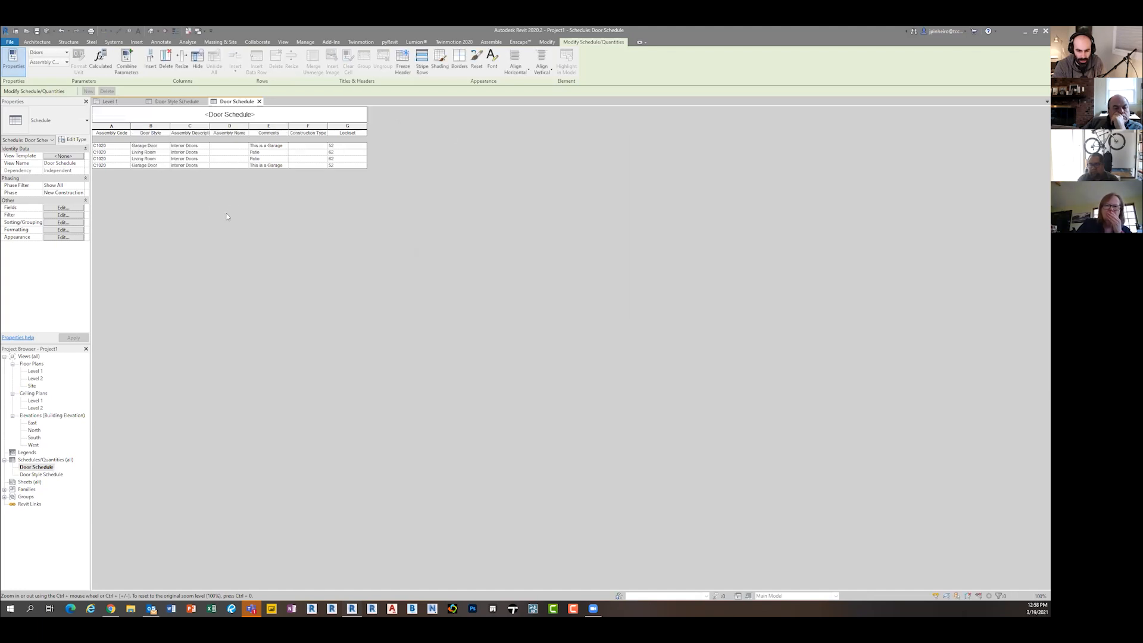
pyautogui.click(166, 146)
pyautogui.moveTo(167, 174); pyautogui.dragTo(168, 162)
pyautogui.click(155, 163)
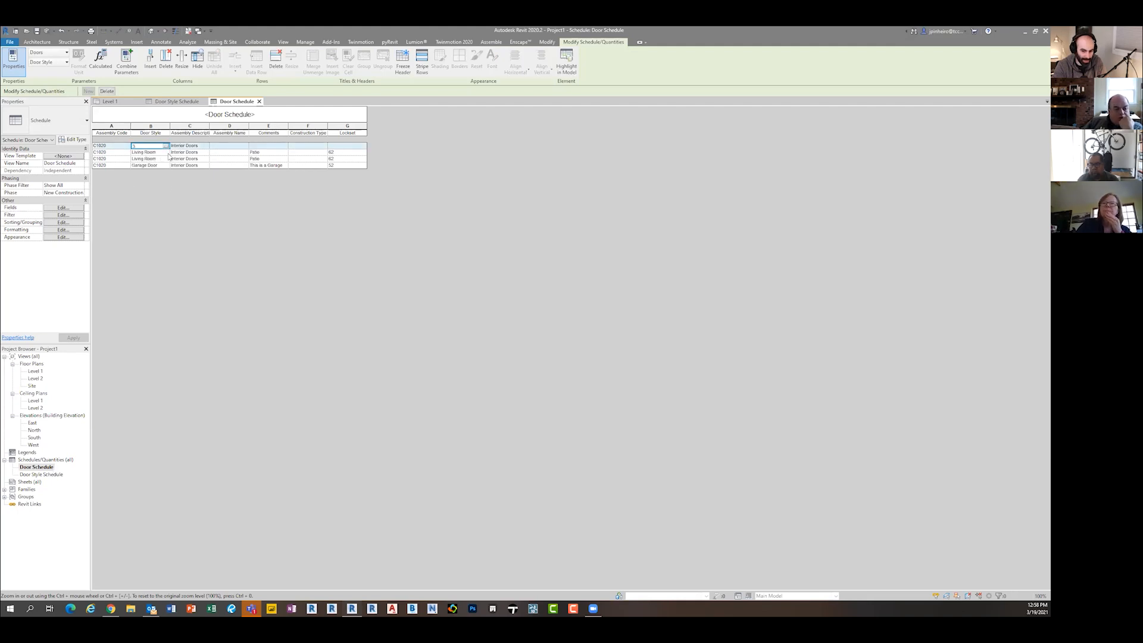
pyautogui.click(166, 146)
pyautogui.click(153, 166)
pyautogui.click(166, 145)
pyautogui.click(149, 180)
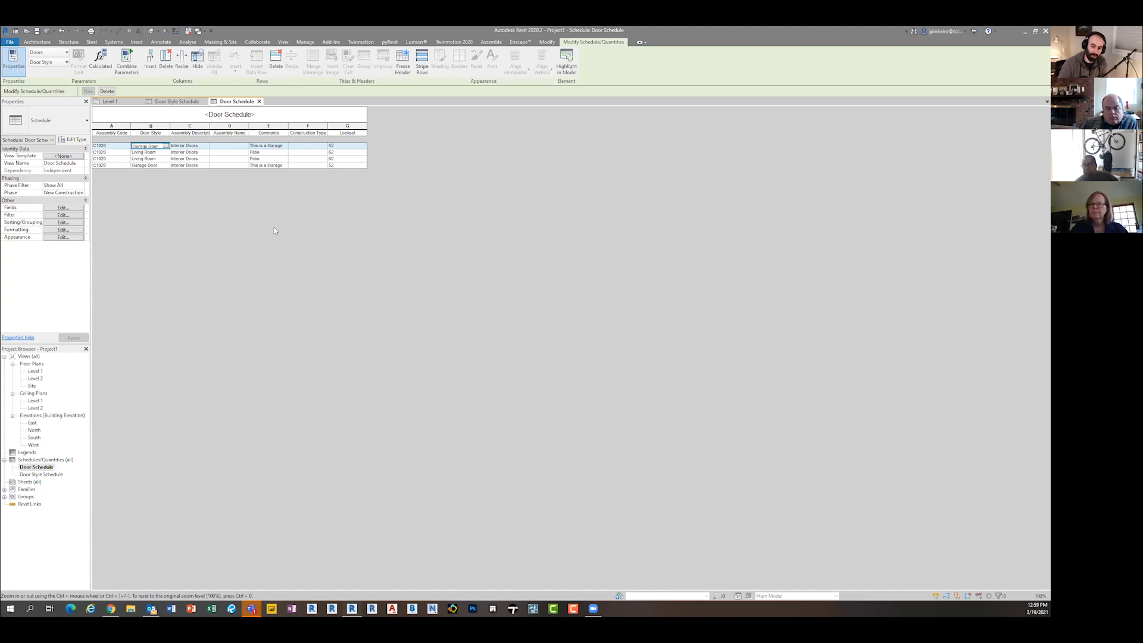
# Step: Open the Level 1 floor plan and browse the Doors > Residential library folder for a family to load
pyautogui.rightClick(34, 372)
pyautogui.click(52, 377)
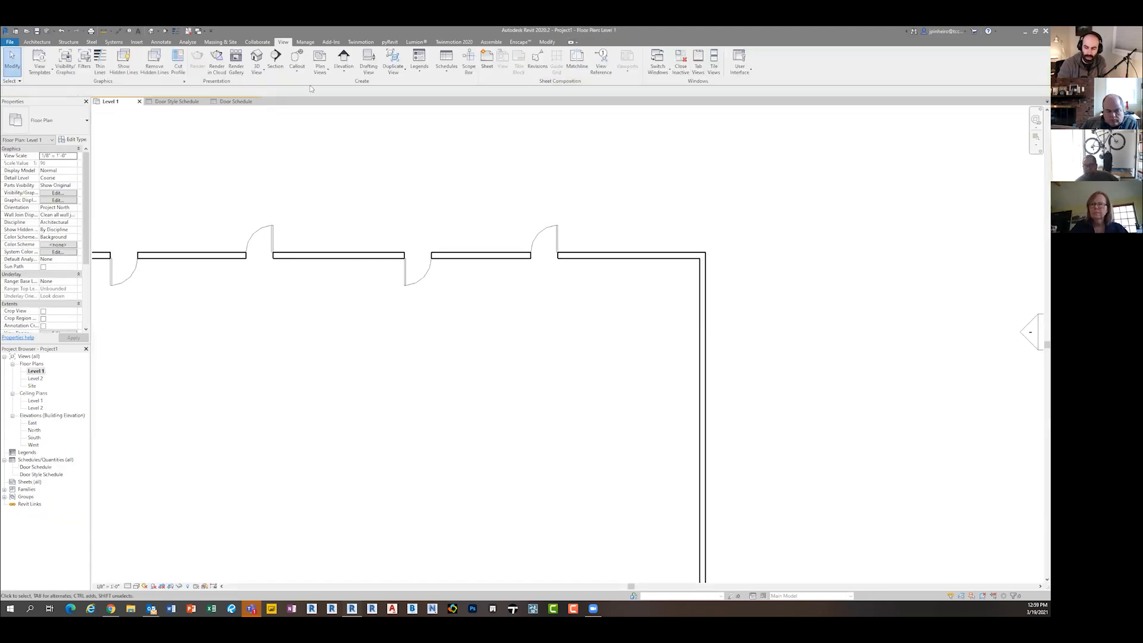
pyautogui.click(138, 42)
pyautogui.click(337, 64)
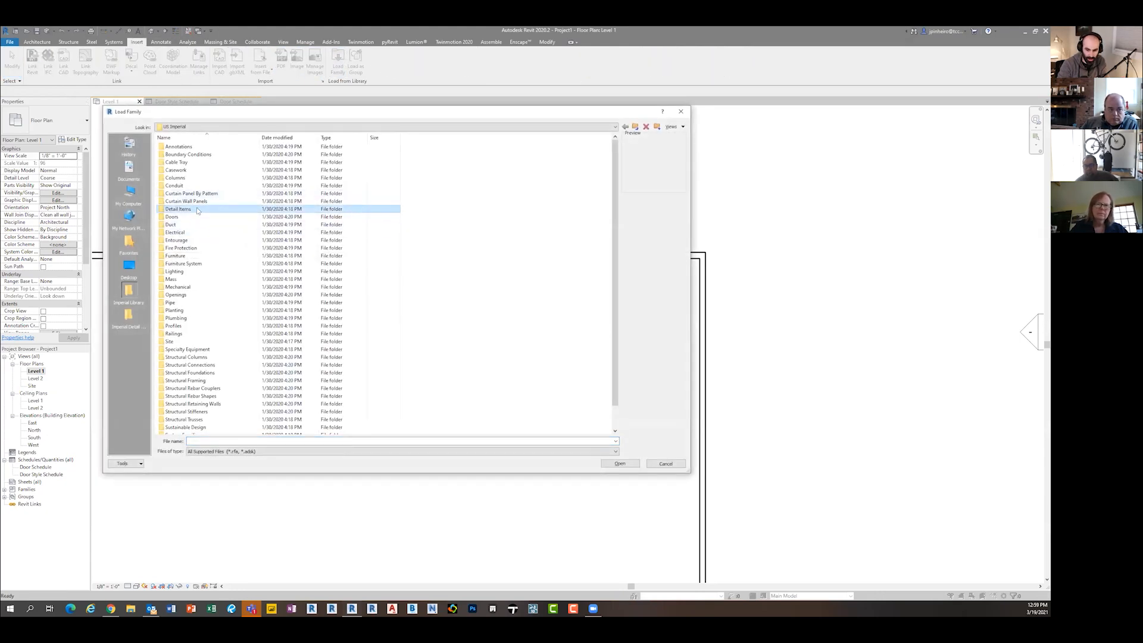
pyautogui.doubleClick(179, 216)
pyautogui.doubleClick(179, 162)
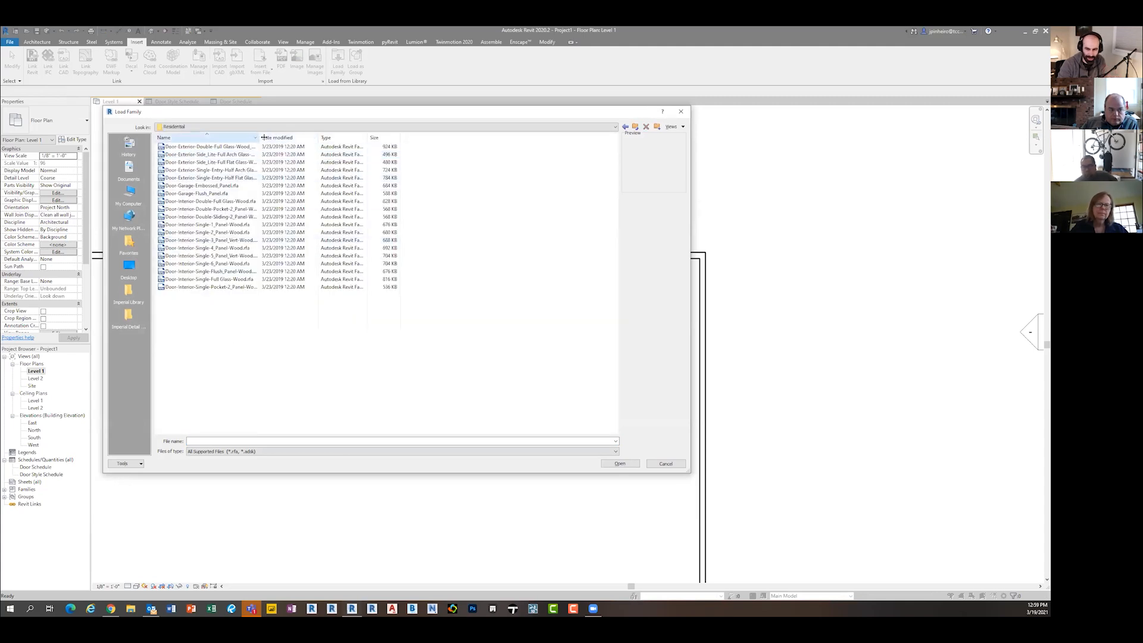
# Step: Widen the file name column and open the Door-Interior-Single-Full Glass-Wood.rfa family for loading
pyautogui.moveTo(260, 138); pyautogui.dragTo(336, 137)
pyautogui.click(249, 232)
pyautogui.click(251, 263)
pyautogui.click(256, 279)
pyautogui.click(257, 272)
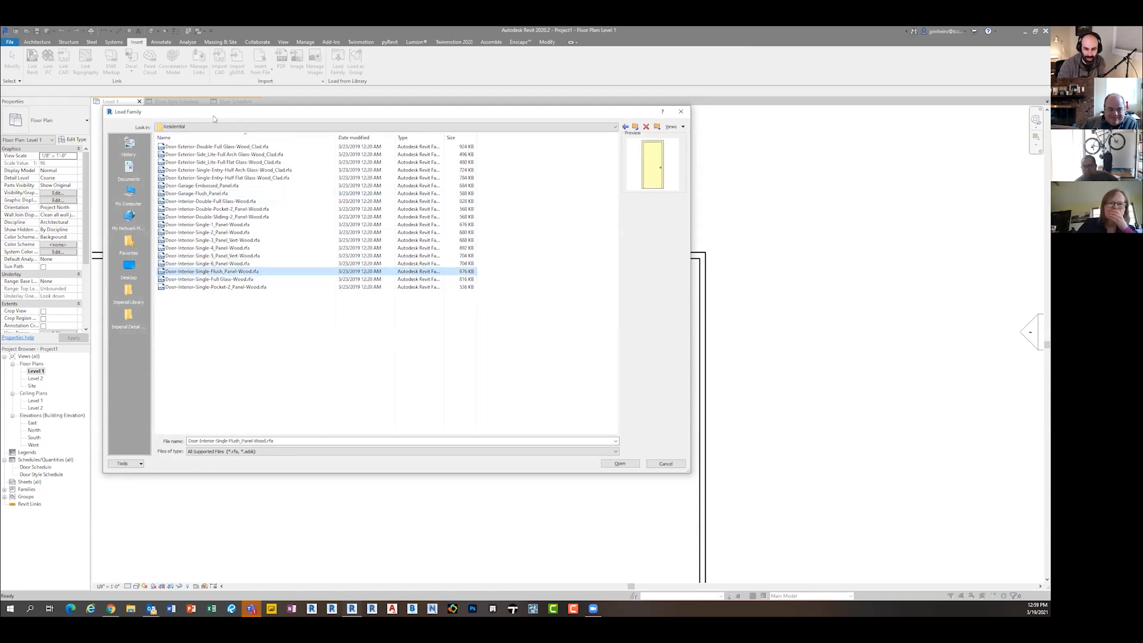
pyautogui.moveTo(214, 116); pyautogui.dragTo(209, 124)
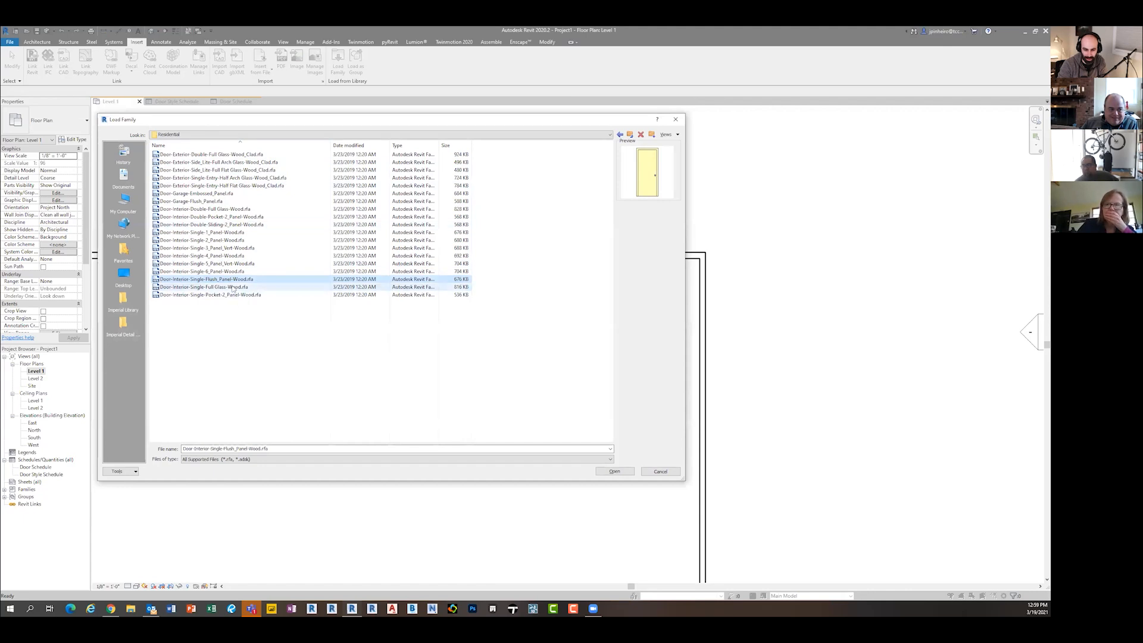
pyautogui.click(202, 286)
pyautogui.click(616, 472)
# Step: Load the 30" x 84" and 30" x 96" types of the full glass door family
pyautogui.scroll(-2, 309, 299)
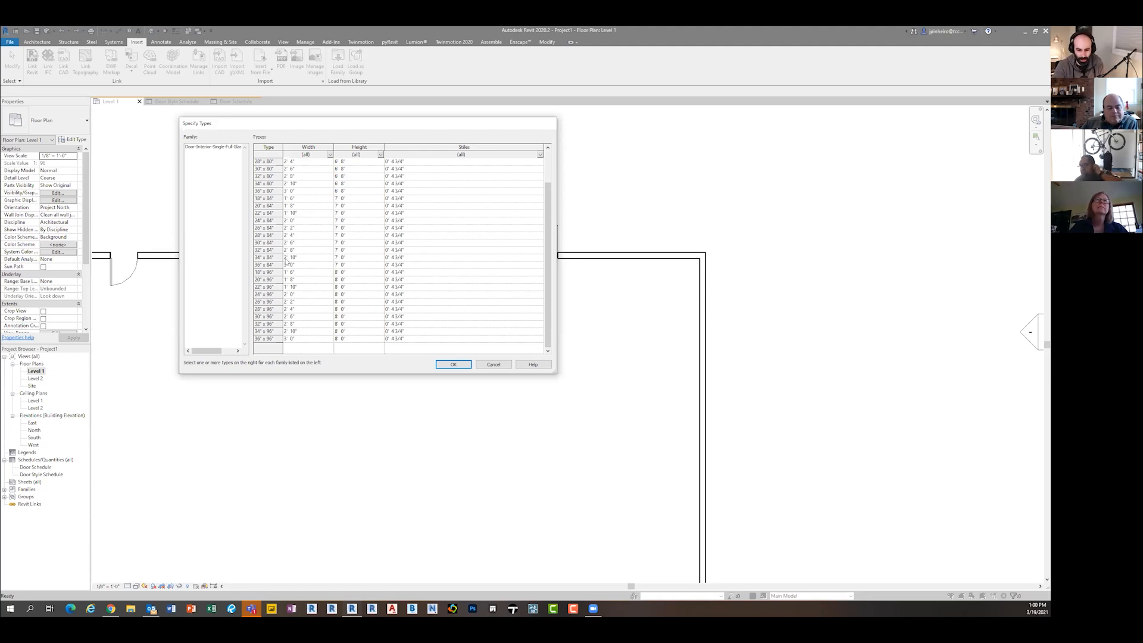
pyautogui.click(272, 243)
pyautogui.keyDown('ctrl'); pyautogui.click(271, 317); pyautogui.keyUp('ctrl')
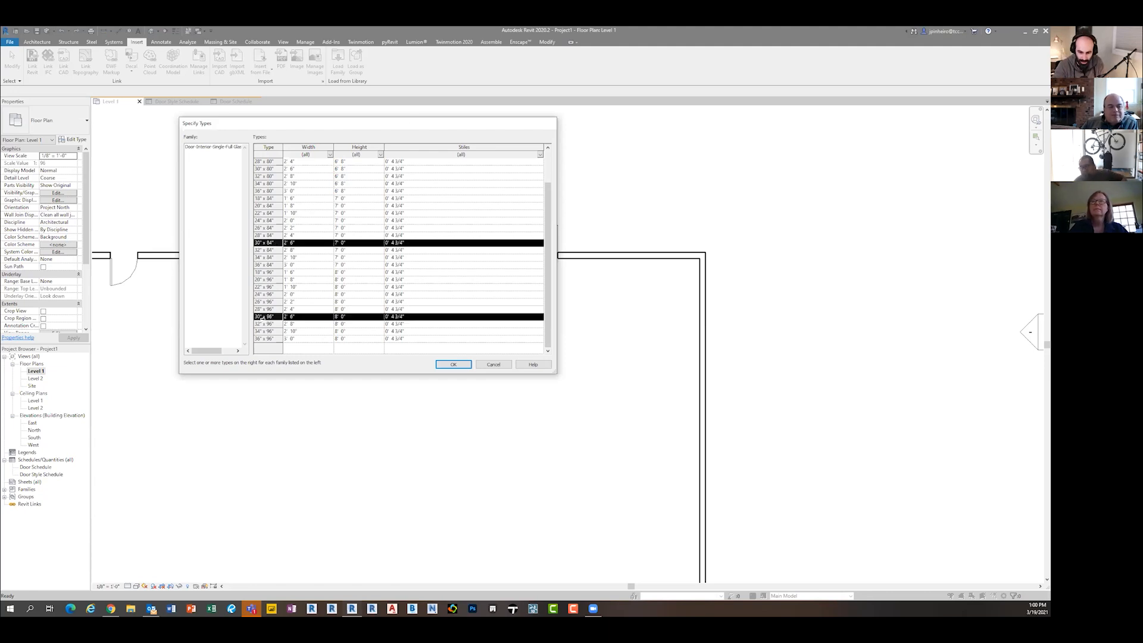
pyautogui.click(453, 365)
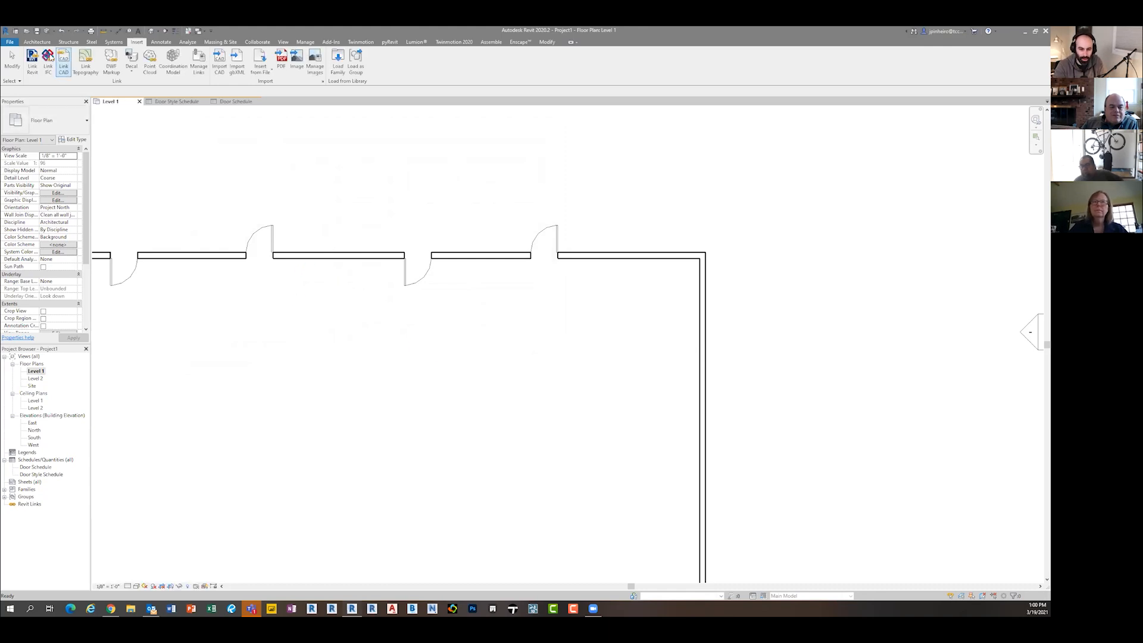
# Step: Place two 30" x 84" full glass doors in the upper wall, one on each side of the third door from the west
pyautogui.click(37, 42)
pyautogui.click(51, 57)
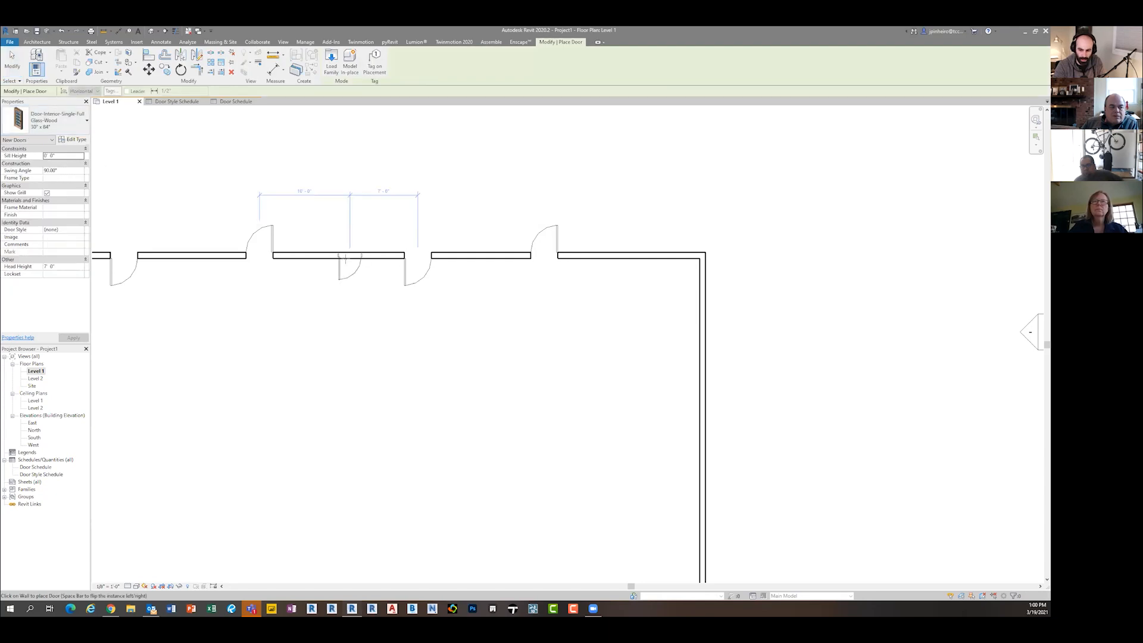
pyautogui.click(346, 268)
pyautogui.press('Escape')
# Step: Set the door style of the new glass door west of the third original door to Garage Door
pyautogui.scroll(2, 383, 301)
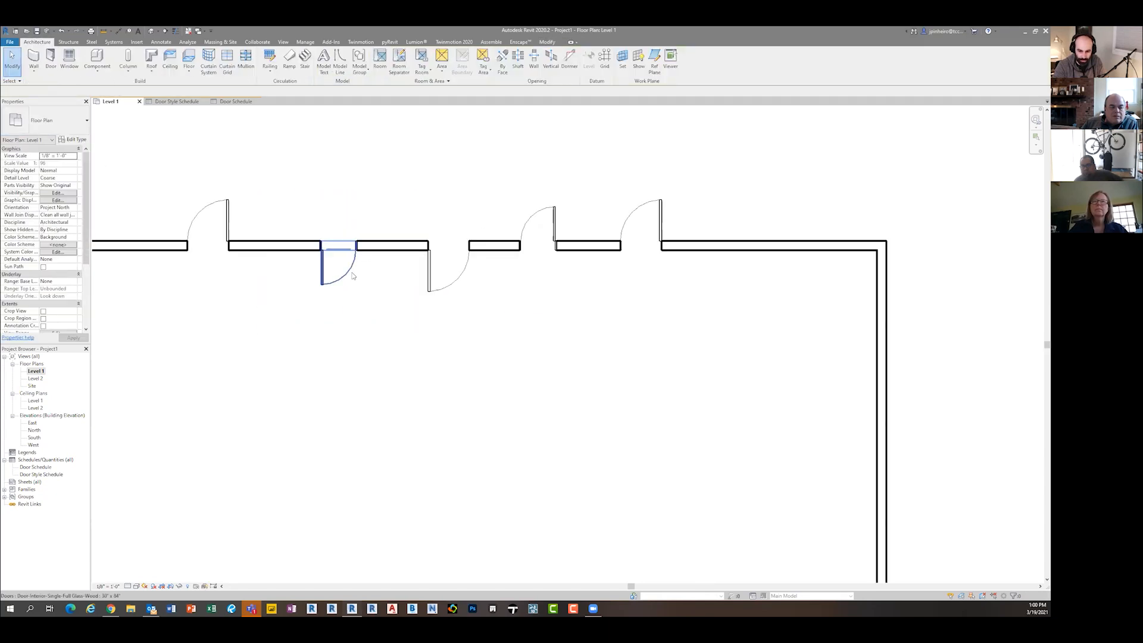
pyautogui.scroll(4, 265, 267)
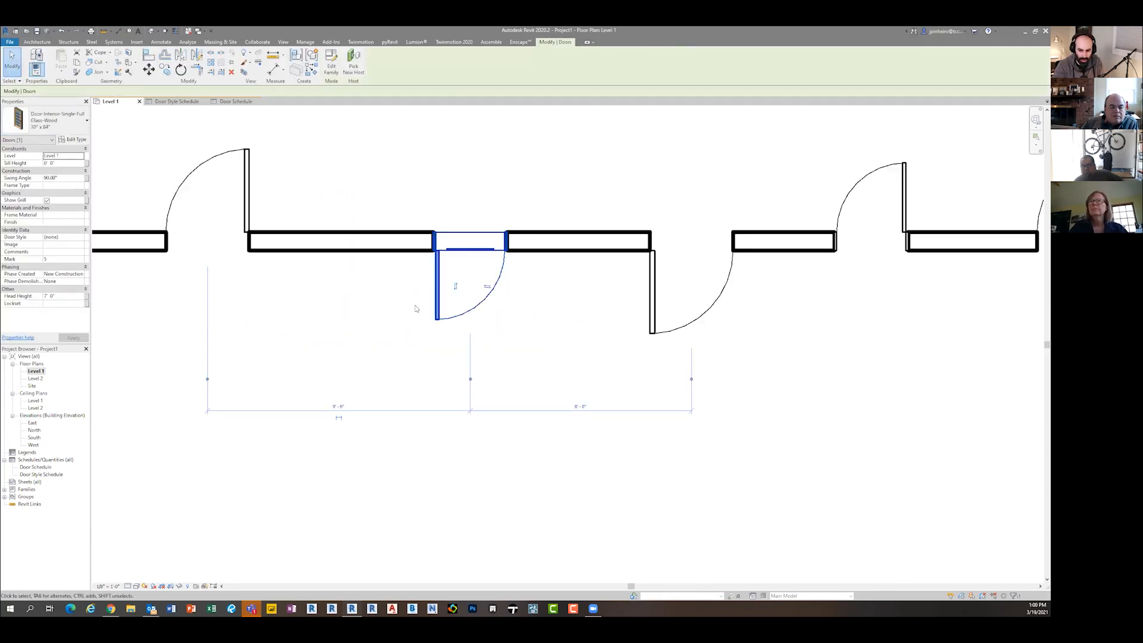
pyautogui.click(67, 240)
pyautogui.click(80, 237)
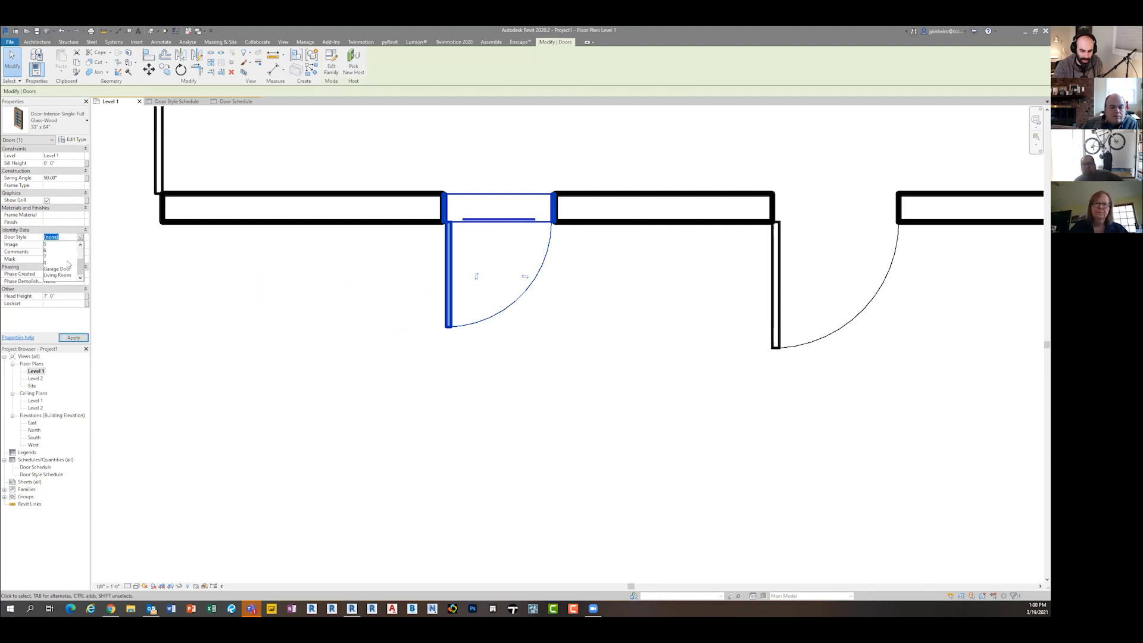
pyautogui.click(59, 271)
pyautogui.click(290, 300)
pyautogui.scroll(-2, 298, 304)
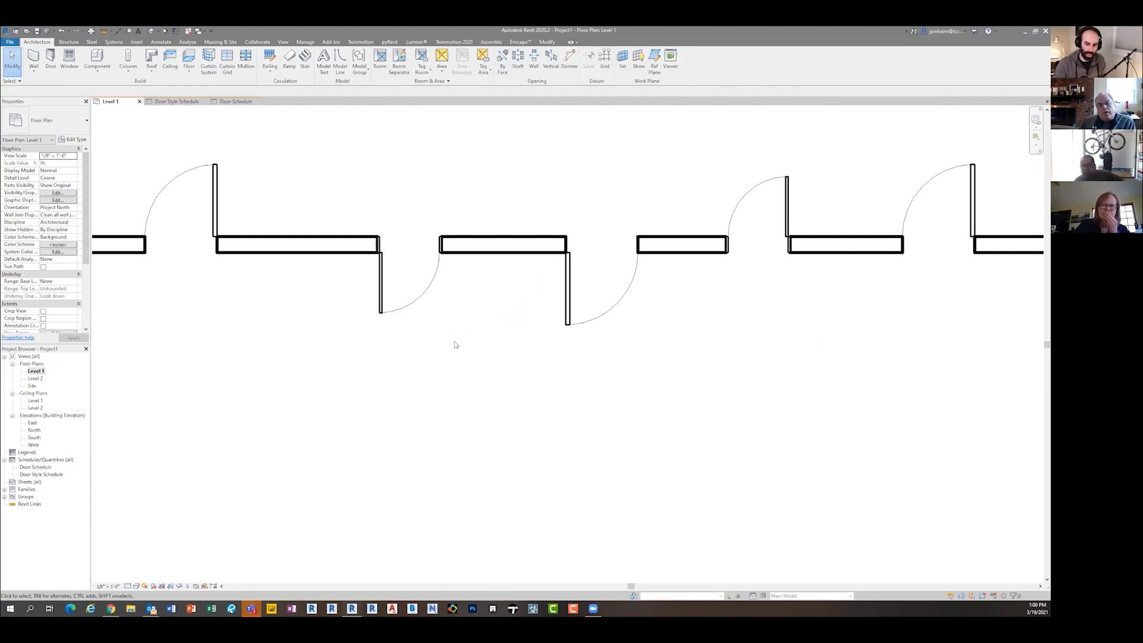
# Step: Review the Door Style Schedule, then return to Level 1 and examine the western glass door's properties in a wider palette
pyautogui.doubleClick(37, 474)
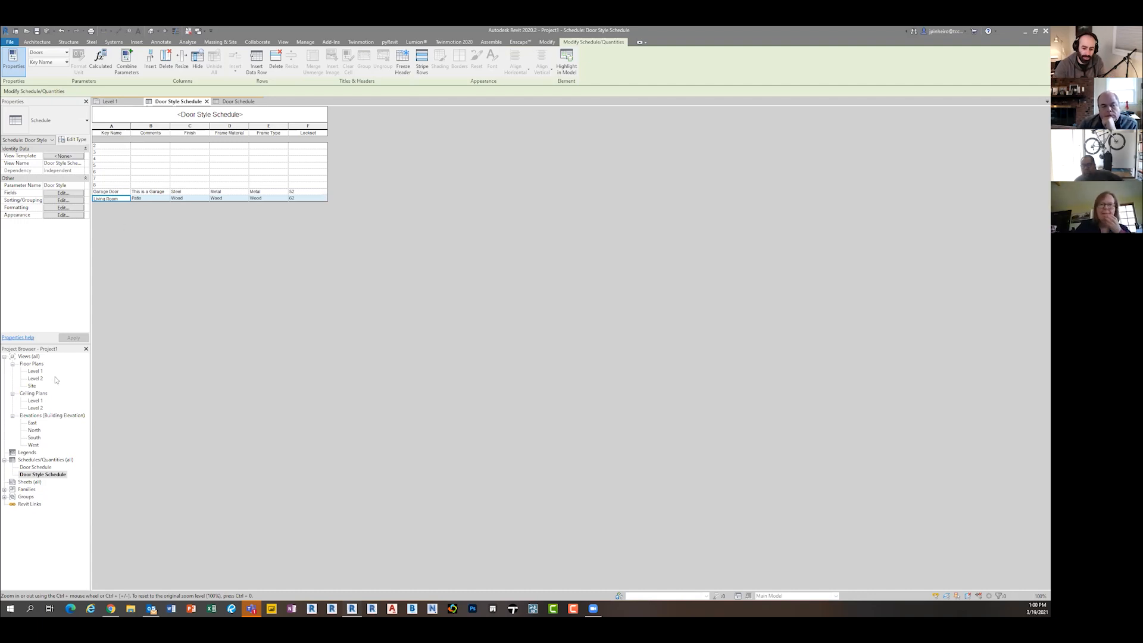
pyautogui.doubleClick(34, 372)
pyautogui.click(396, 280)
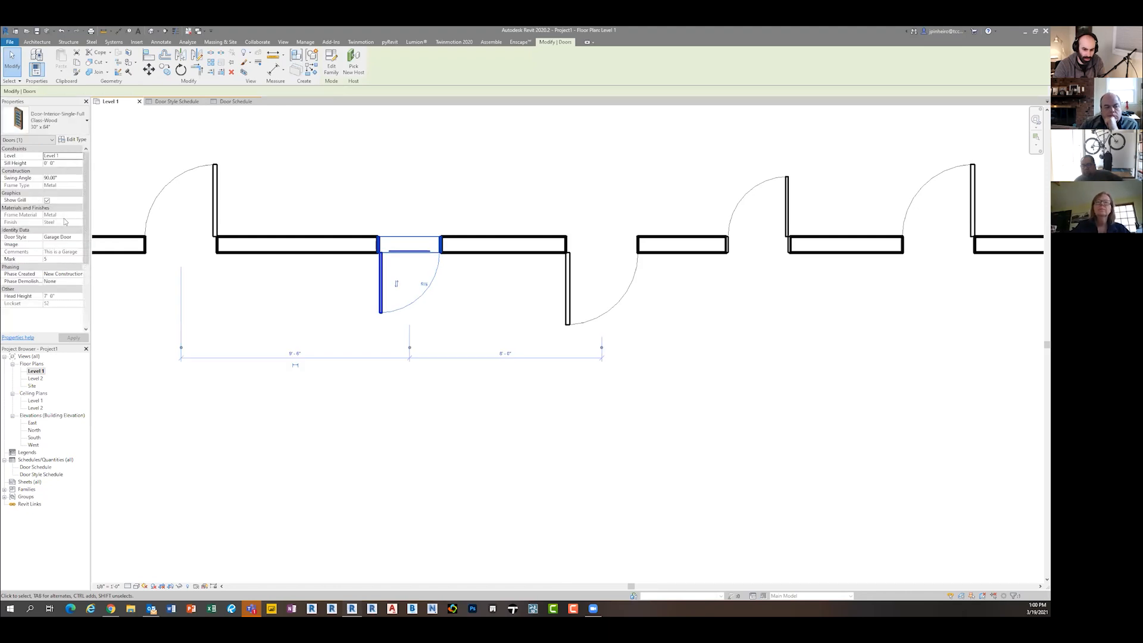
pyautogui.moveTo(90, 218); pyautogui.dragTo(108, 218)
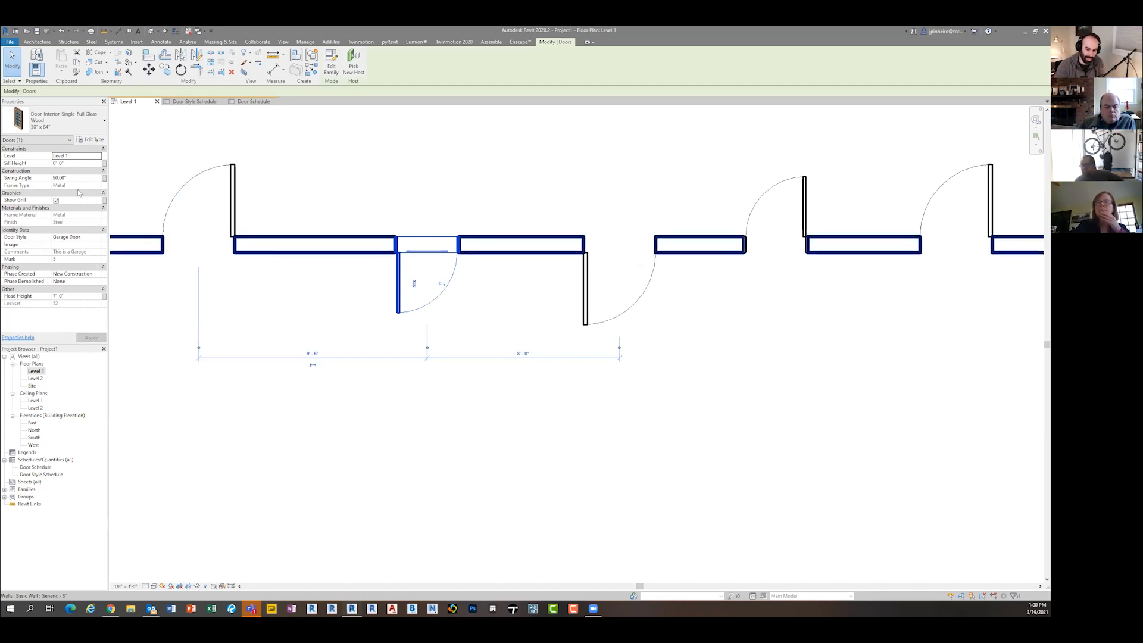
pyautogui.click(332, 398)
# Step: Place a tagged room in the middle of the rectangular building on Level 1
pyautogui.moveTo(381, 197)
pyautogui.mouseDown(button='middle')
pyautogui.moveTo(420, 225)
pyautogui.moveTo(453, 149)
pyautogui.mouseUp(button='middle')
pyautogui.scroll(-4, 420, 223)
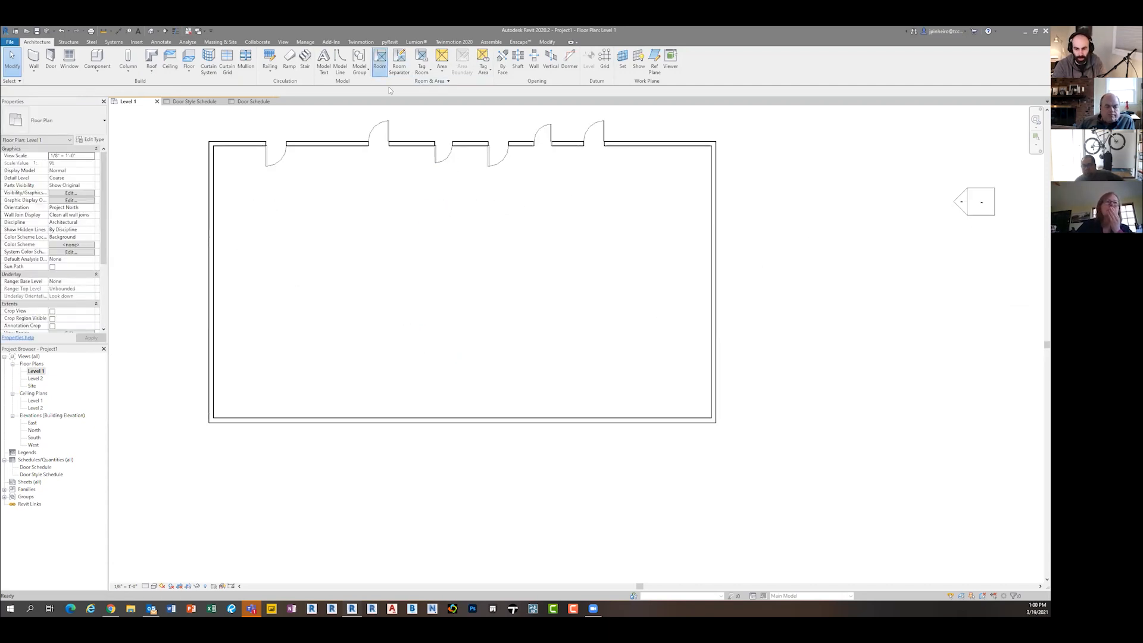
pyautogui.click(379, 59)
pyautogui.click(450, 288)
pyautogui.press('Escape')
pyautogui.press('Escape')
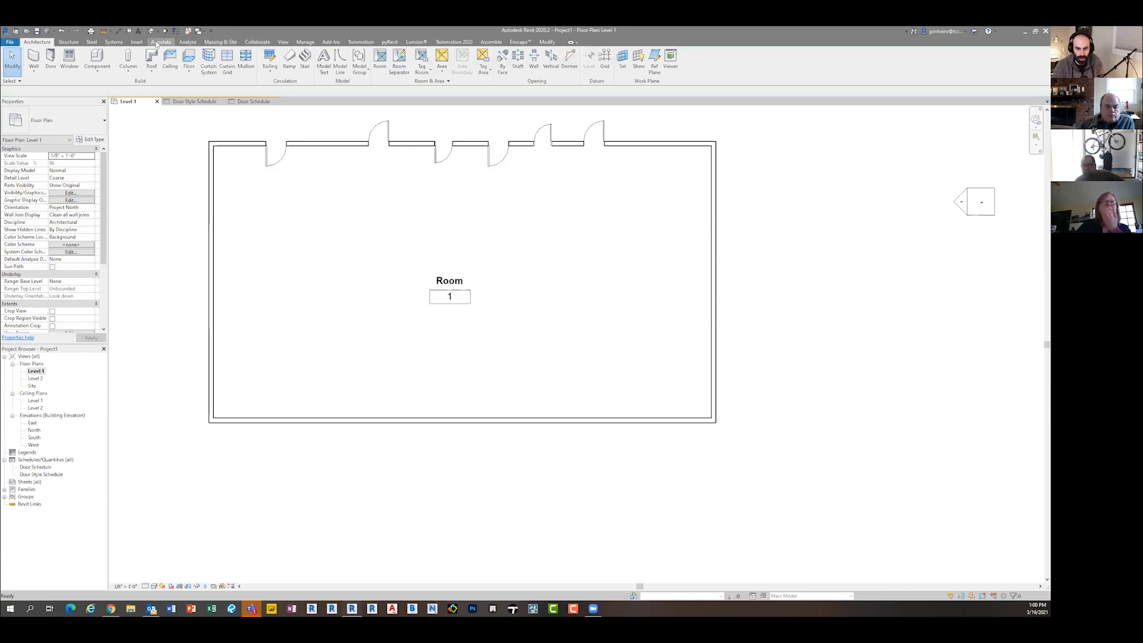
# Step: Create a new key schedule for the Rooms category named Room Style Schedule with the key name Room Style
pyautogui.click(282, 42)
pyautogui.click(445, 60)
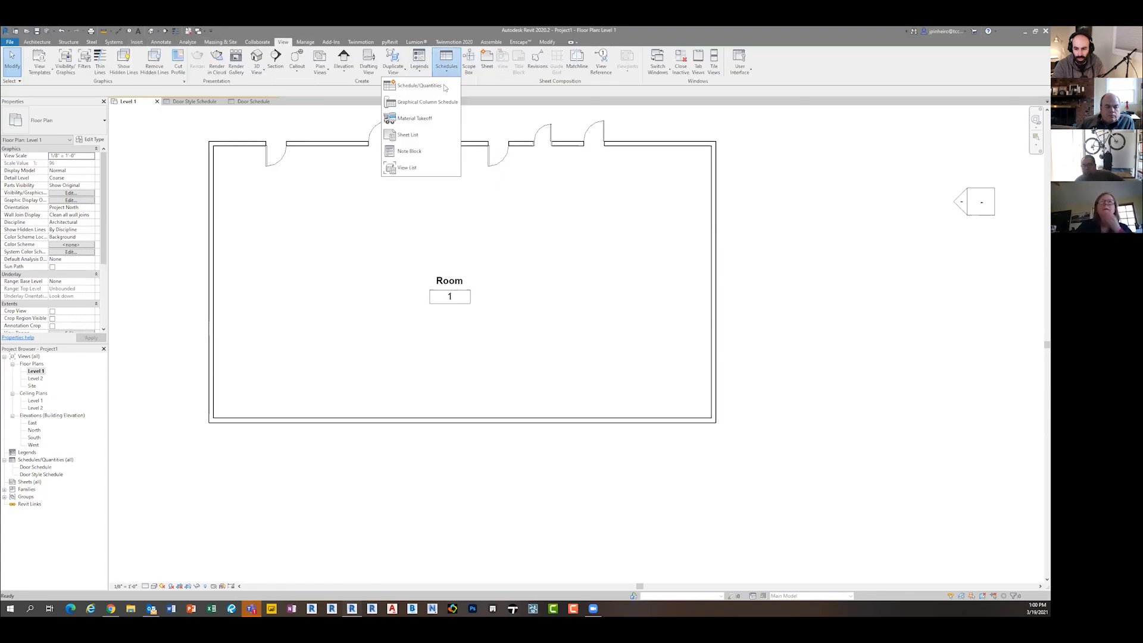
pyautogui.click(441, 85)
pyautogui.click(350, 195)
pyautogui.press('r')
pyautogui.scroll(-1, 343, 222)
pyautogui.click(337, 221)
pyautogui.click(334, 226)
pyautogui.click(397, 182)
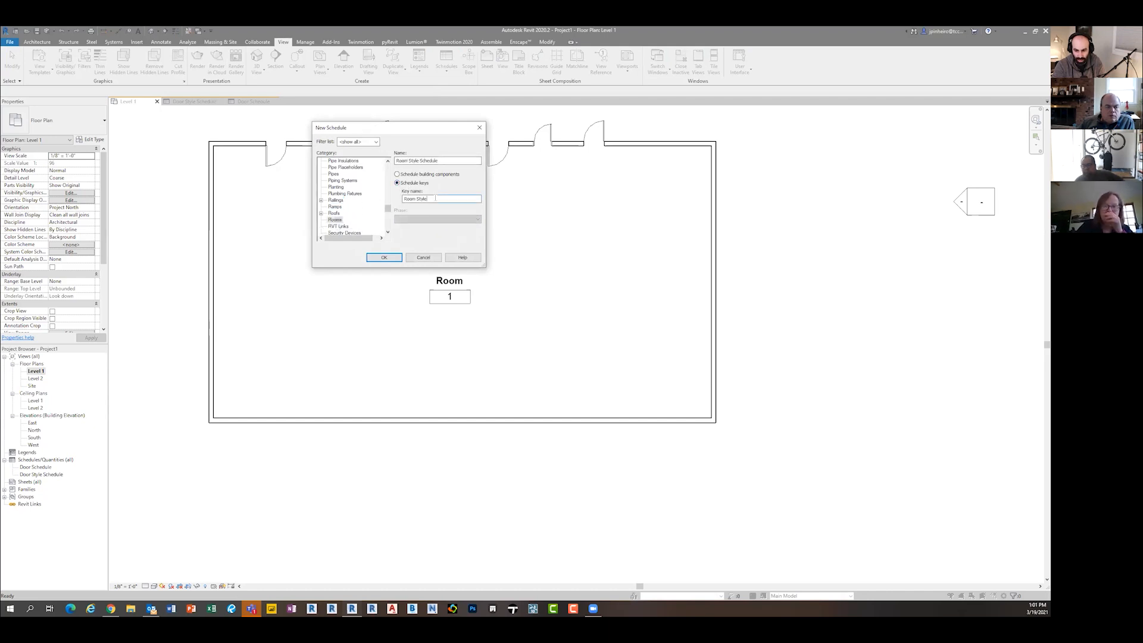
pyautogui.click(385, 257)
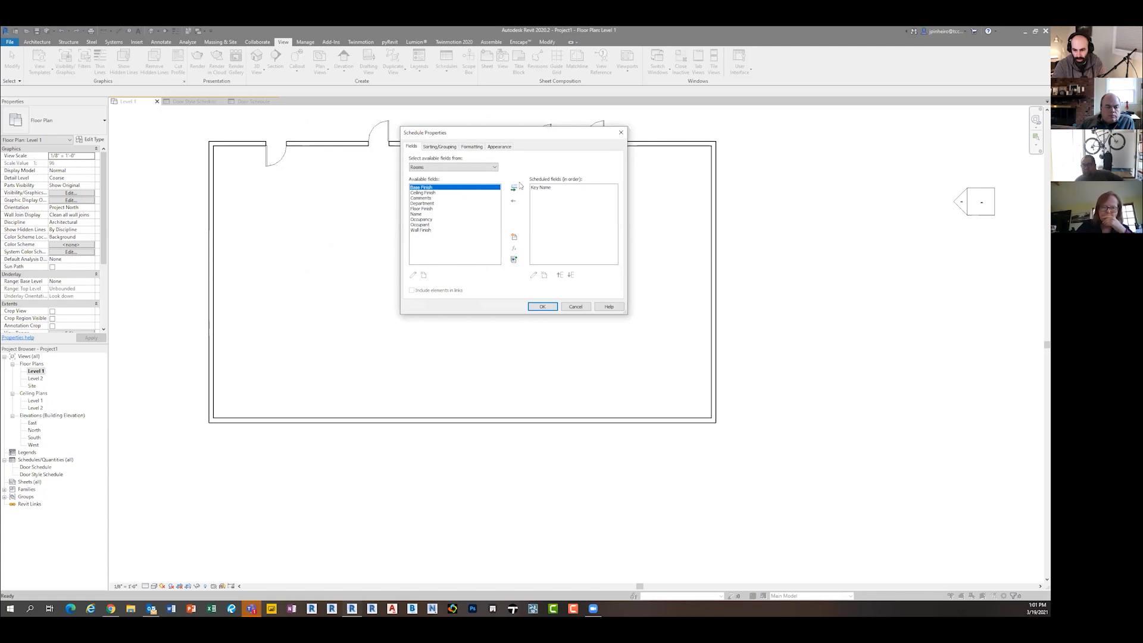
# Step: Add all available room fields, from Base Finish through Wall Finish, to the Room Style Schedule and create it
pyautogui.click(514, 189)
pyautogui.click(515, 188)
pyautogui.click(514, 189)
pyautogui.click(515, 189)
pyautogui.click(514, 189)
pyautogui.click(514, 189)
pyautogui.click(515, 189)
pyautogui.click(514, 189)
pyautogui.click(514, 188)
pyautogui.click(555, 307)
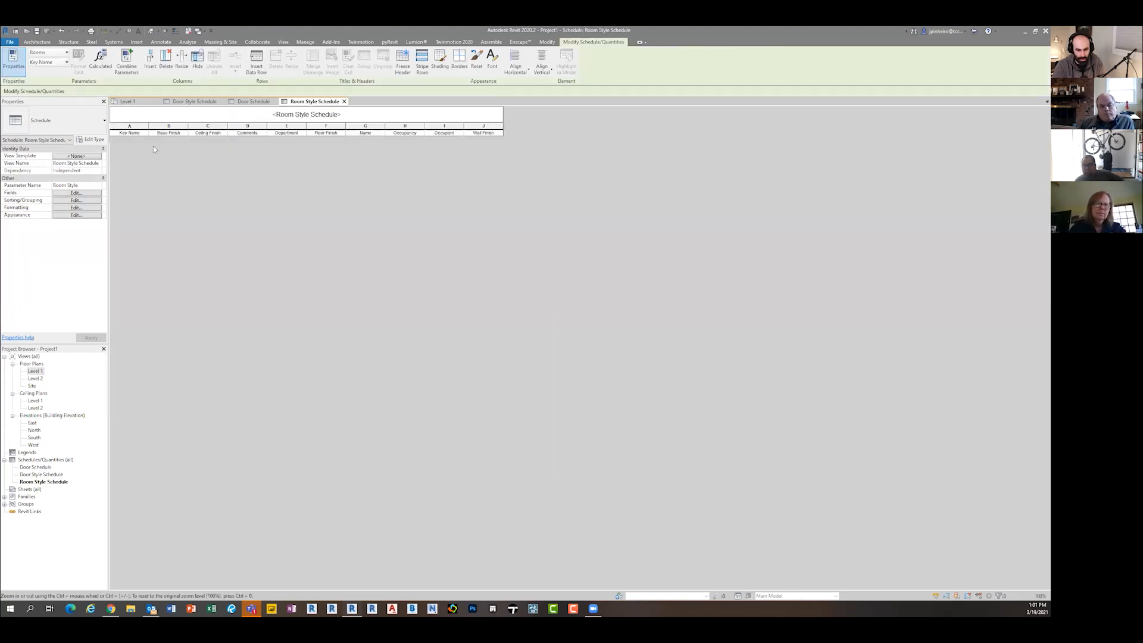
# Step: Insert three data rows in the Room Style Schedule
pyautogui.click(256, 59)
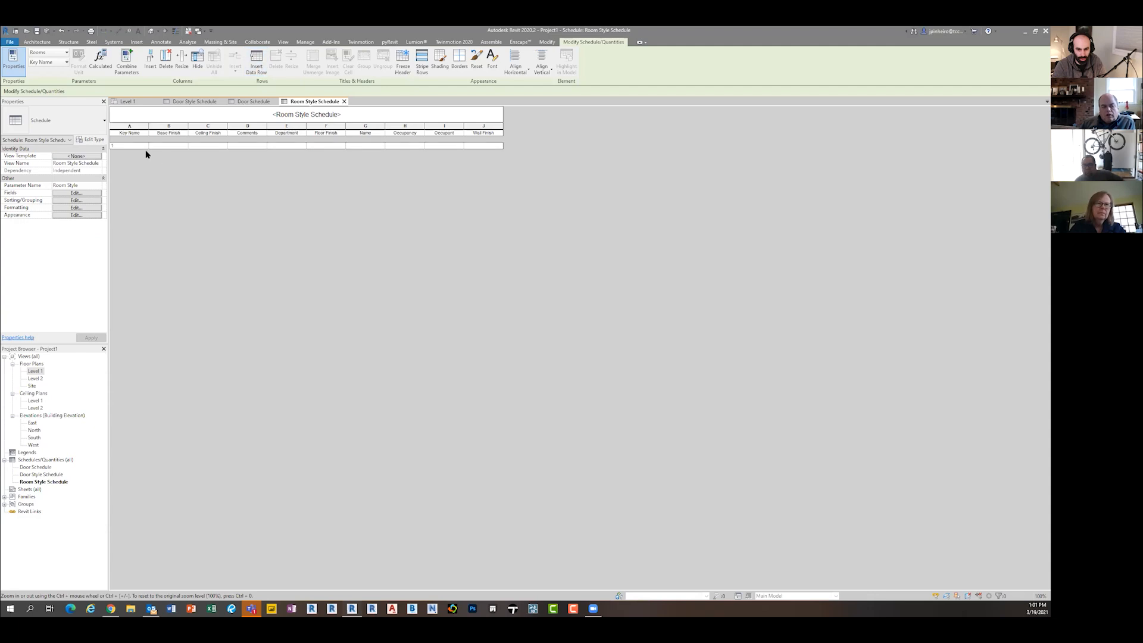
pyautogui.click(257, 59)
pyautogui.click(256, 59)
# Step: Name the three room style keys Classroom, Hallways and Assembly
pyautogui.click(136, 147)
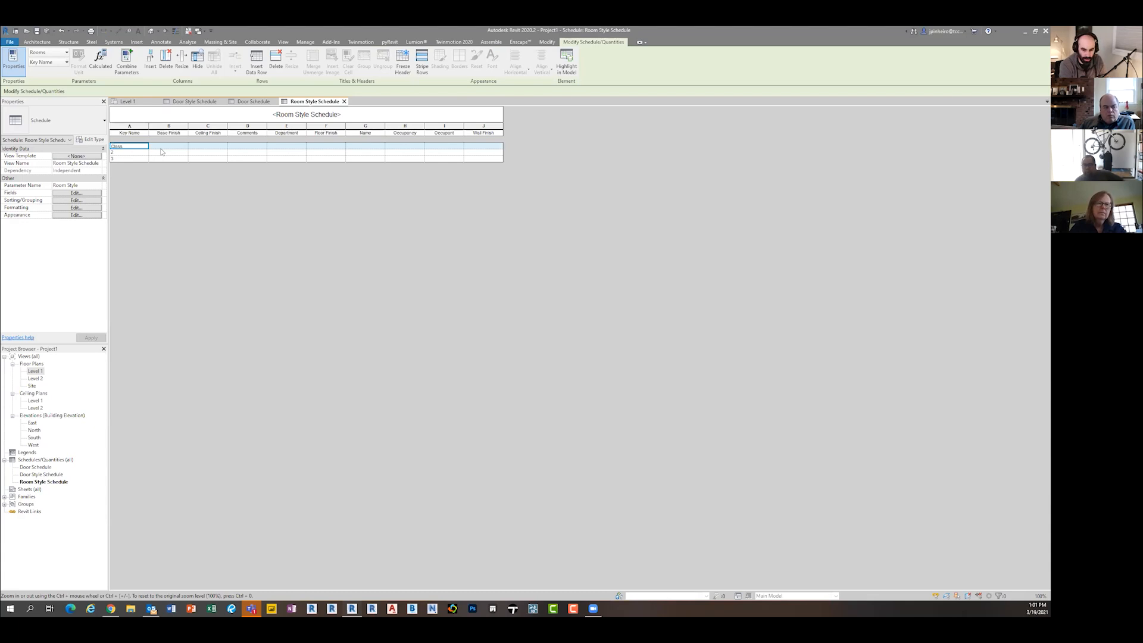
pyautogui.press('Return')
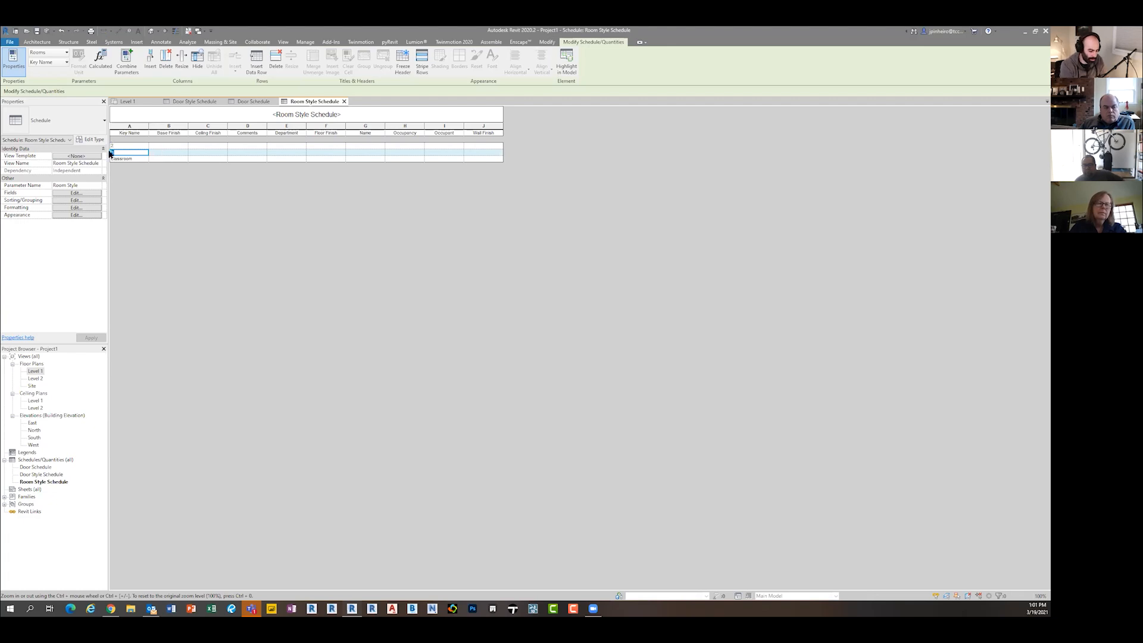
pyautogui.click(138, 146)
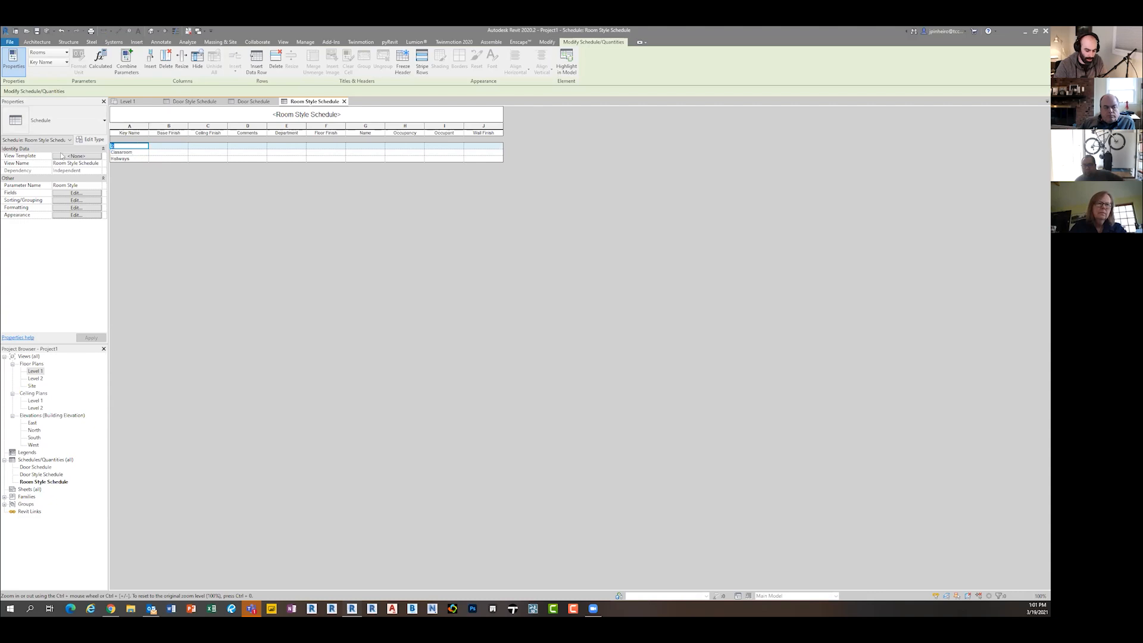
pyautogui.press('Return')
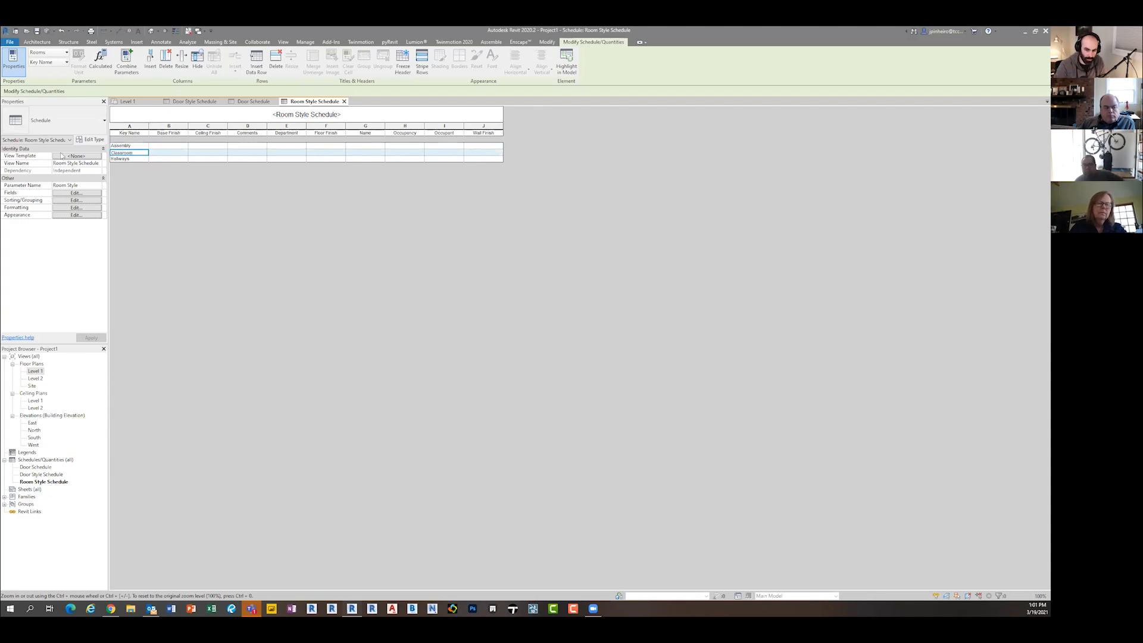
# Step: Fill in the Assembly room style with base finish PT1, ceiling finish GYP and floor finish VCT1
pyautogui.click(174, 159)
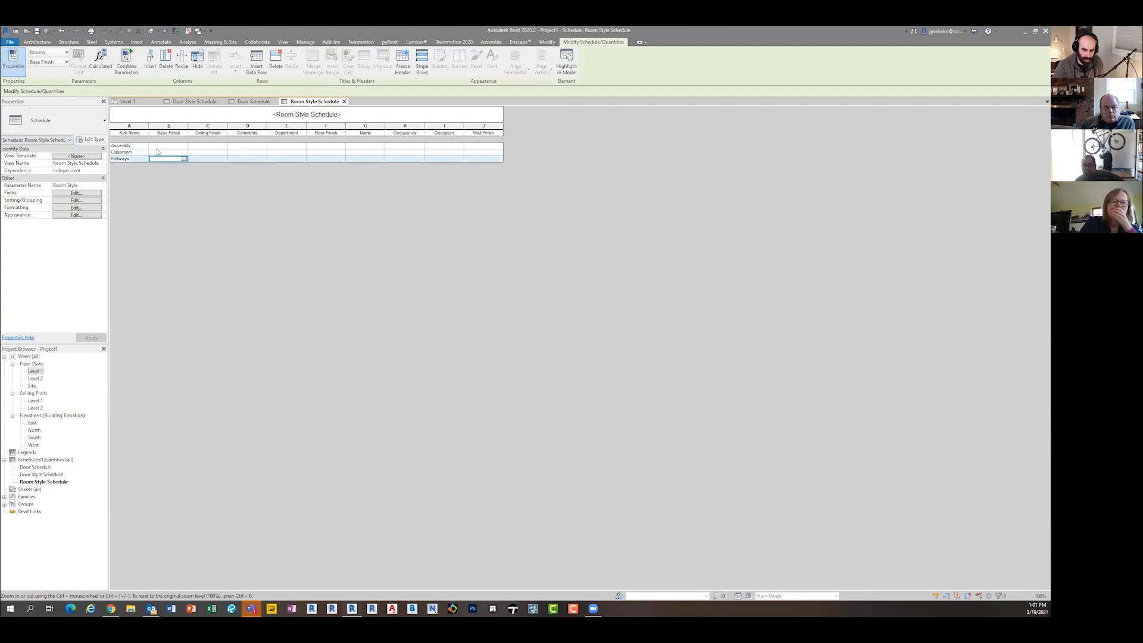
pyautogui.click(166, 146)
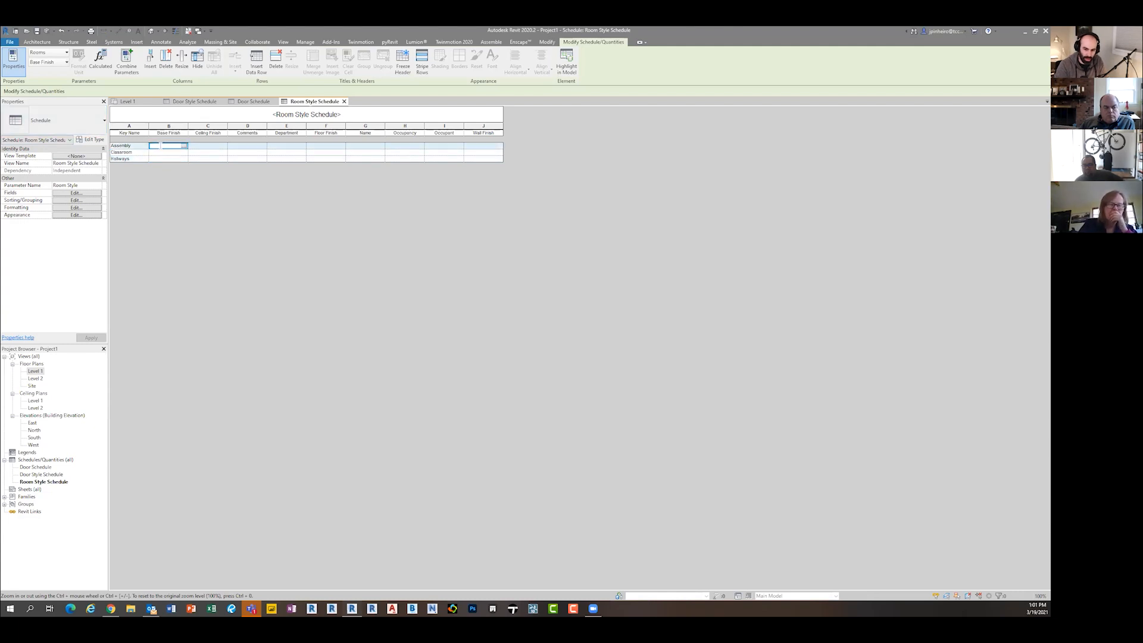
pyautogui.write('PT1')
pyautogui.click(213, 145)
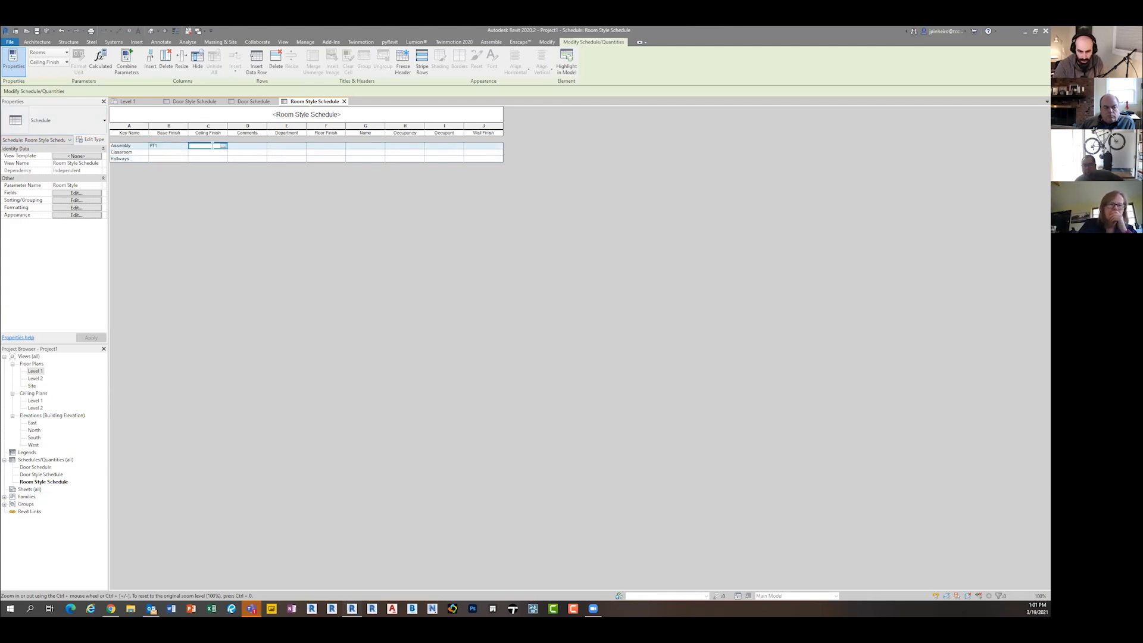
pyautogui.write('GYP')
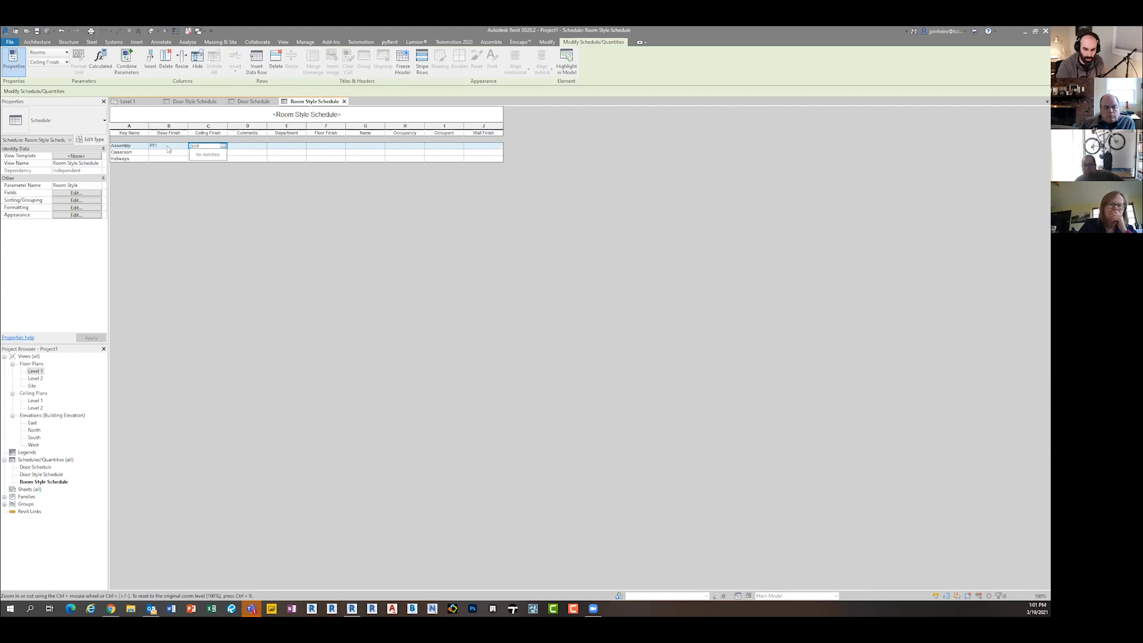
pyautogui.click(253, 146)
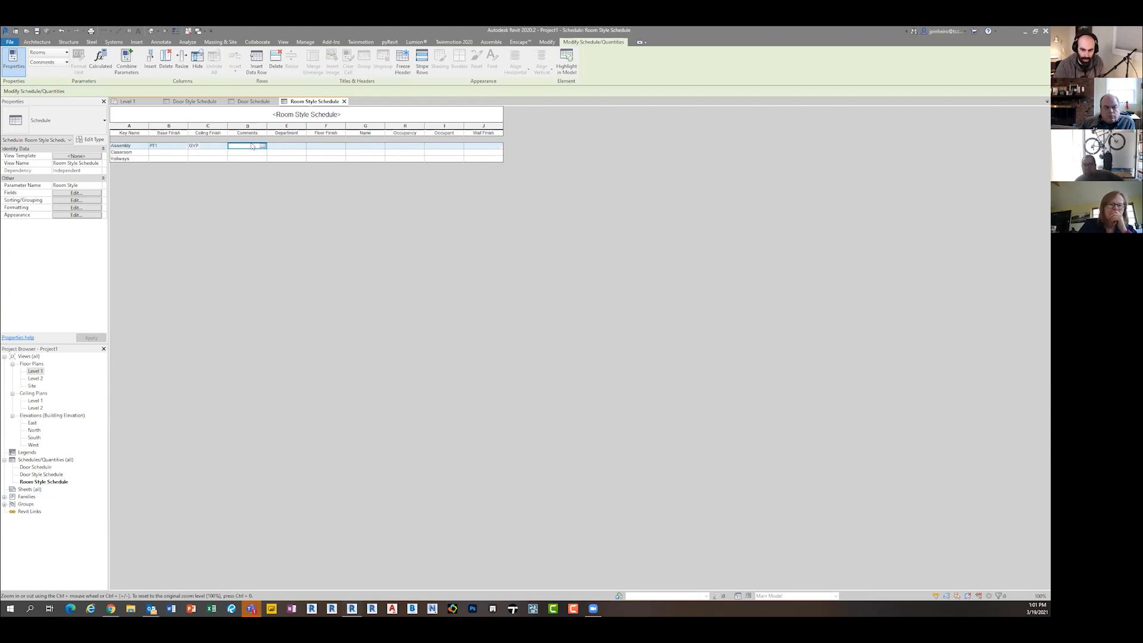
pyautogui.click(283, 146)
pyautogui.click(322, 146)
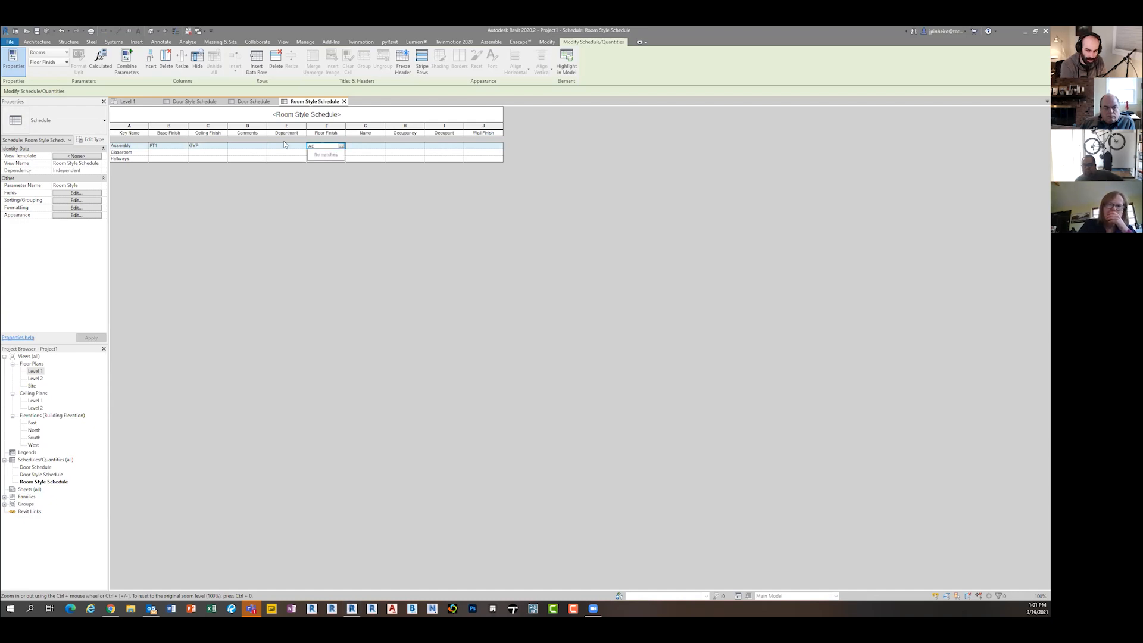
pyautogui.write('VCT1')
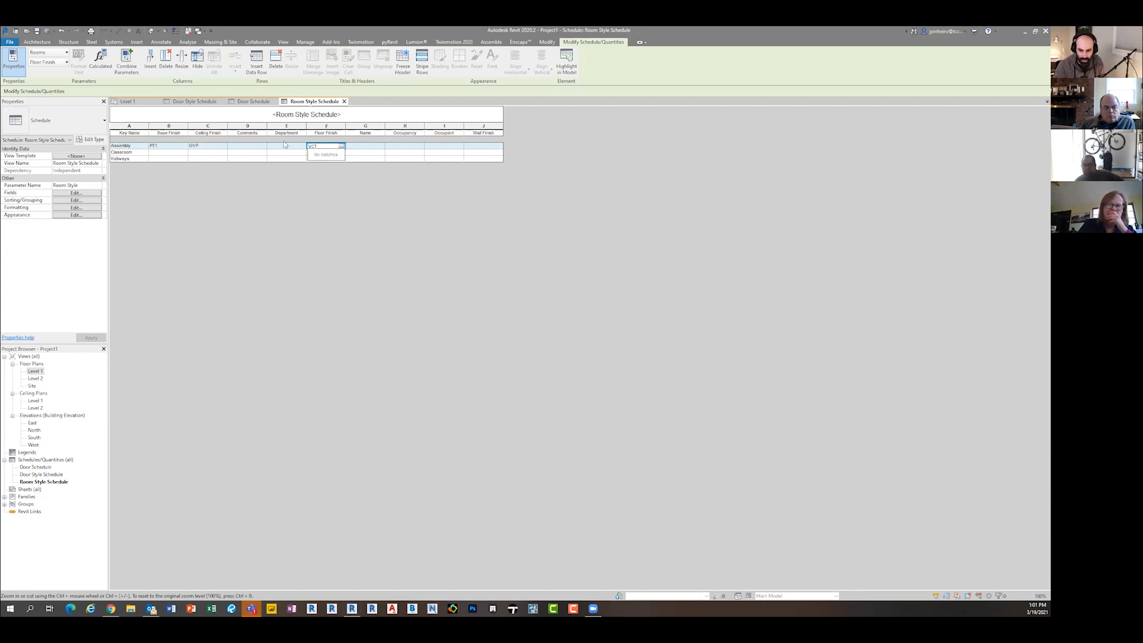
pyautogui.click(378, 147)
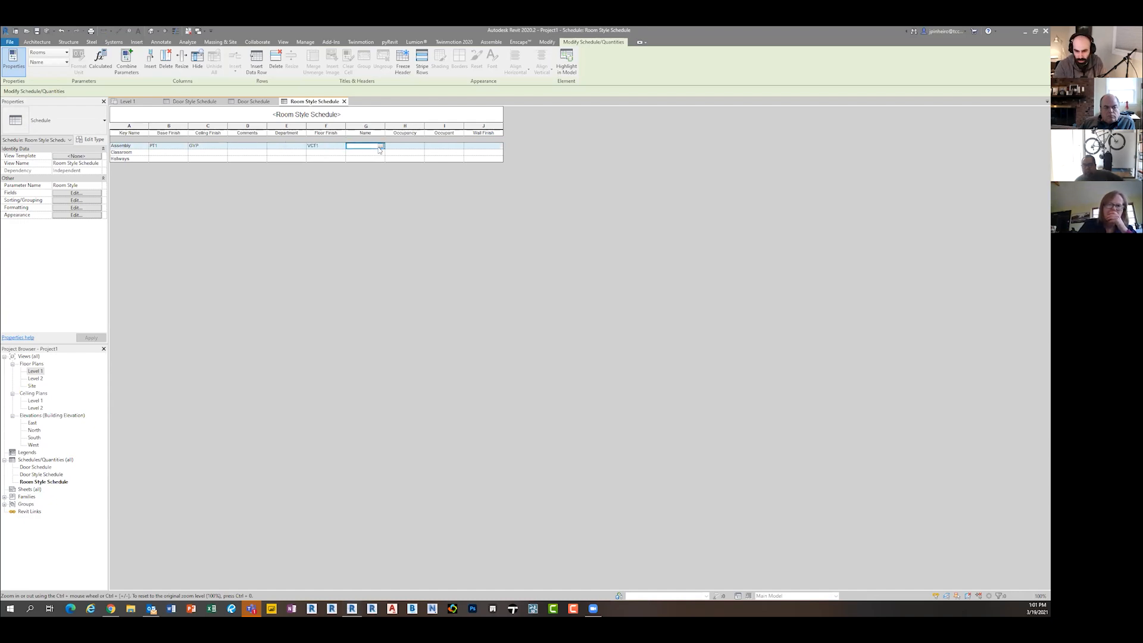
# Step: Set the Classroom room style's base finish to PT2 and its ceiling finish to ACT2
pyautogui.click(165, 153)
pyautogui.write('PT2')
pyautogui.click(216, 152)
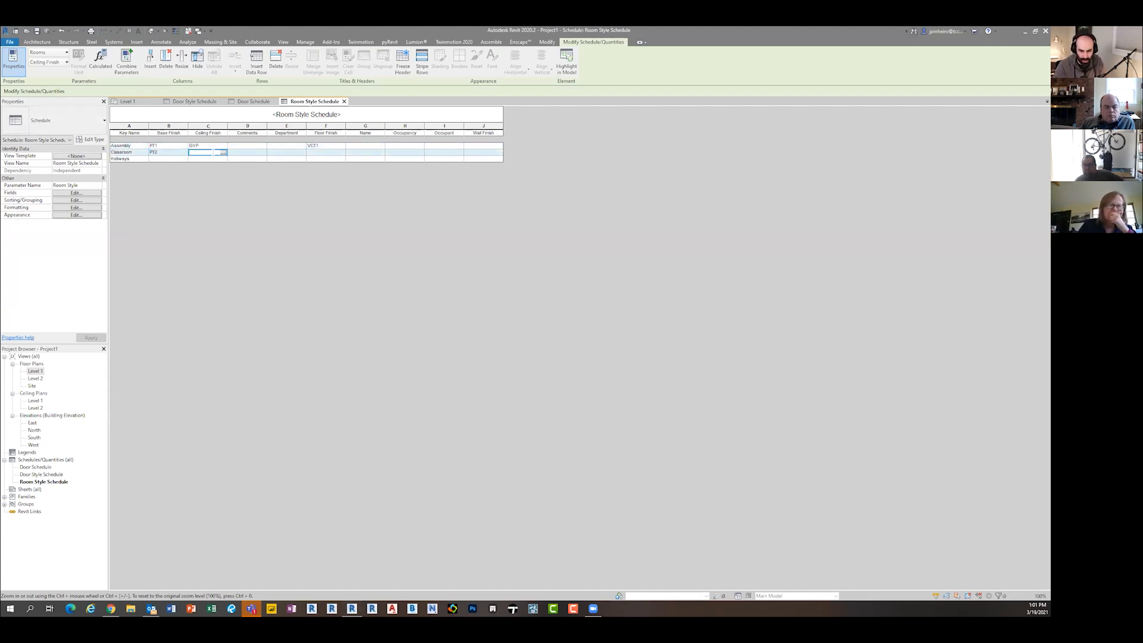
pyautogui.write('ACT2')
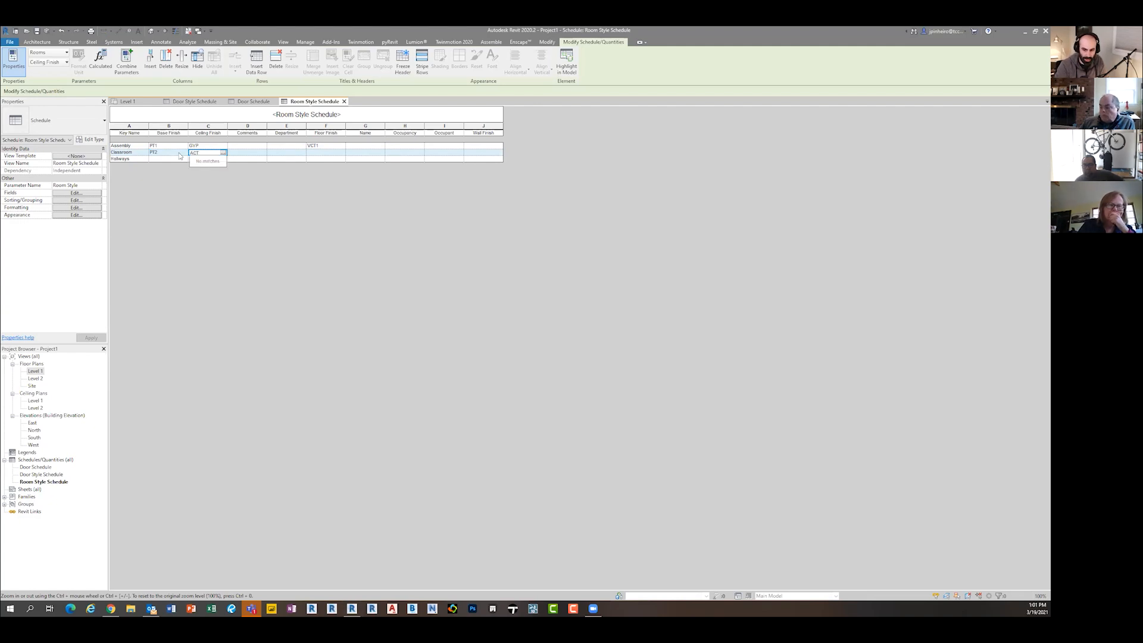
# Step: Set the Hallways room style's floor finish to VCT2
pyautogui.click(325, 159)
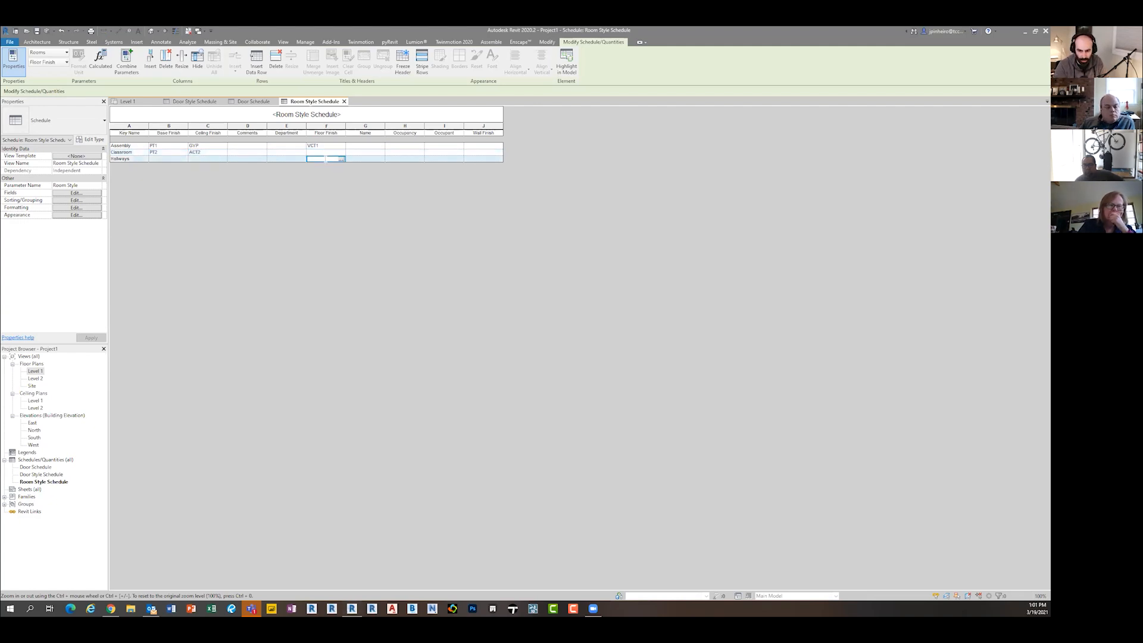
pyautogui.write('VCT1')
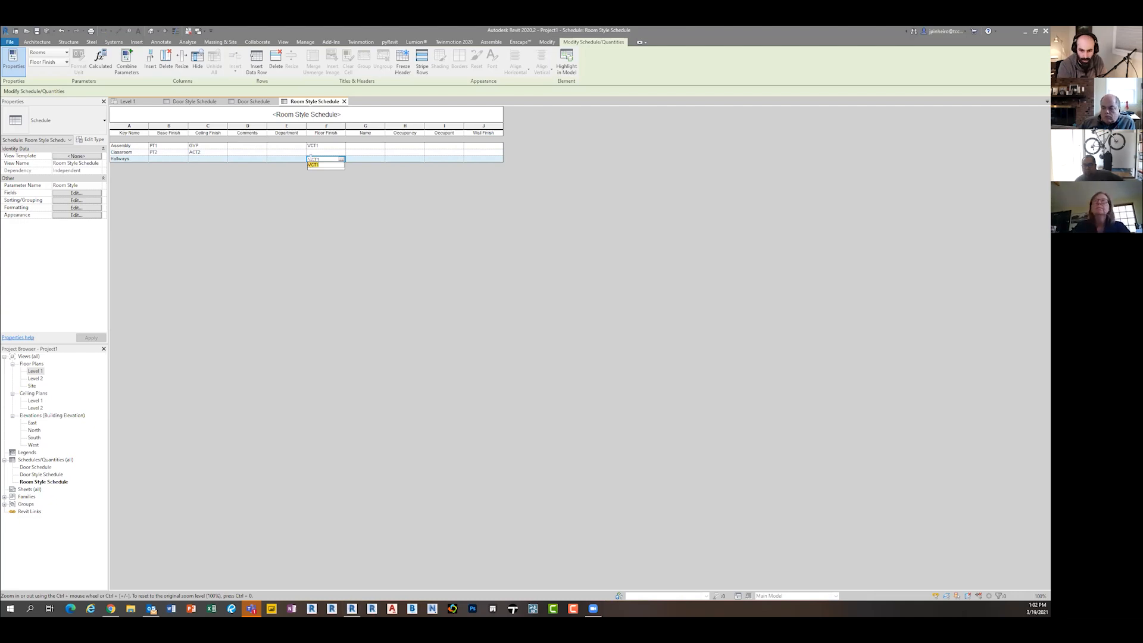
pyautogui.press('BackSpace')
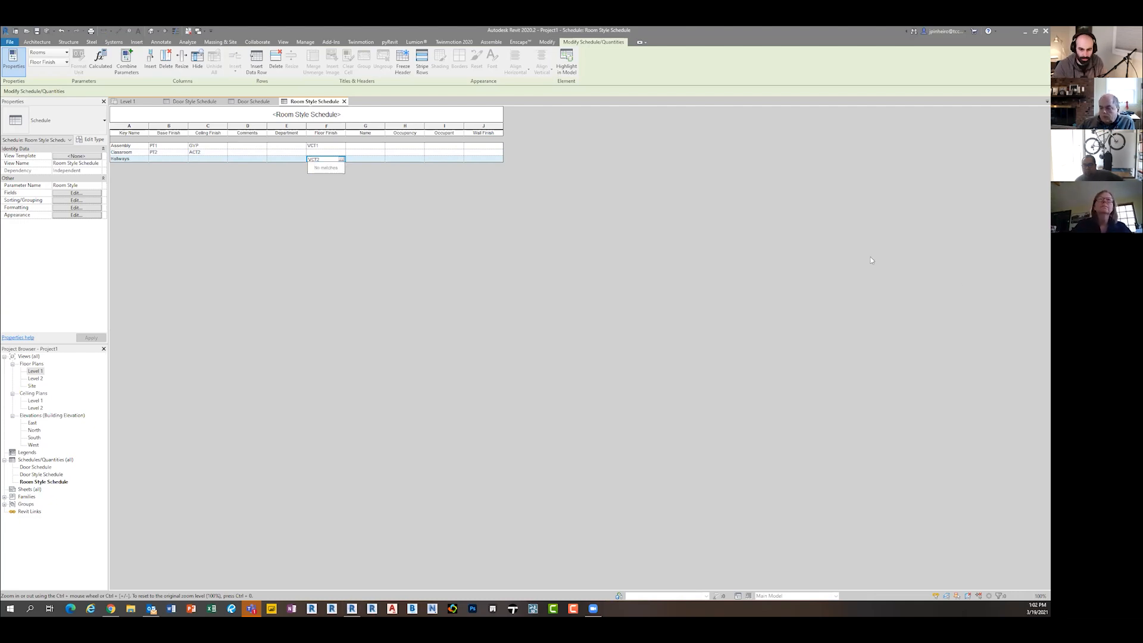
pyautogui.write('2')
# Step: In the Level 1 floor plan, draw two partition walls that divide the east end of the room into two small spaces
pyautogui.doubleClick(36, 371)
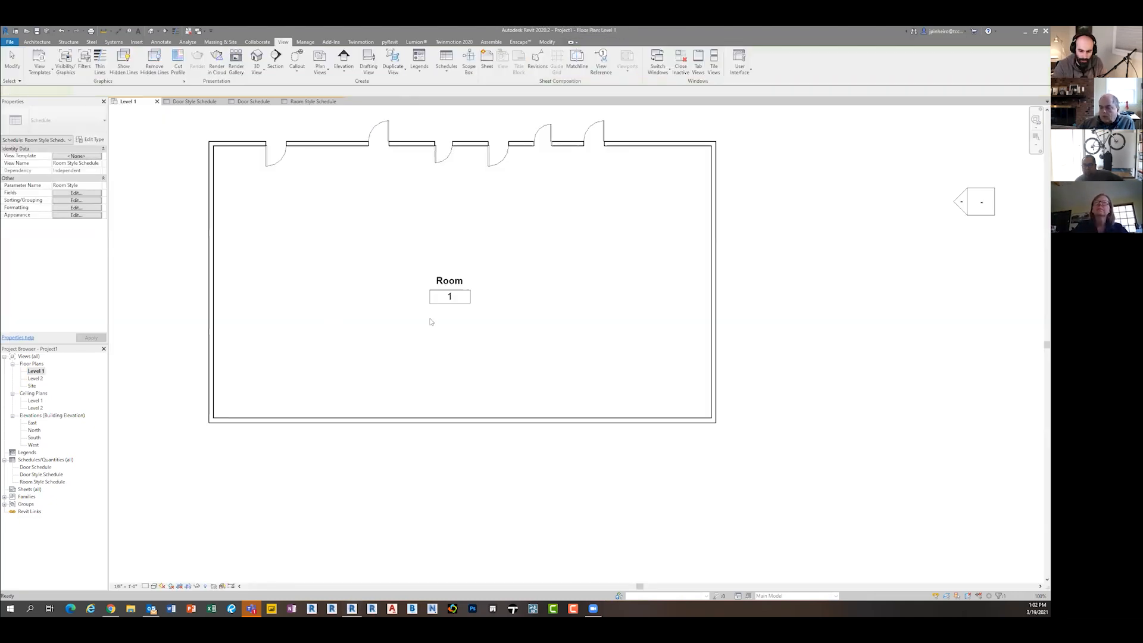
pyautogui.click(416, 263)
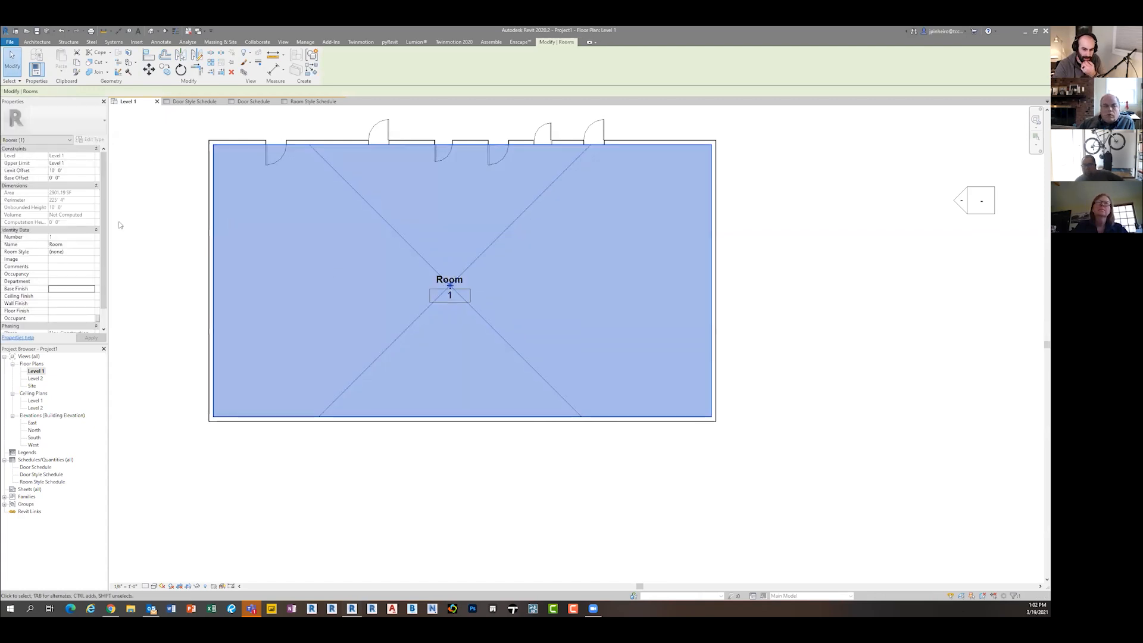
pyautogui.scroll(-2, 327, 256)
pyautogui.click(37, 41)
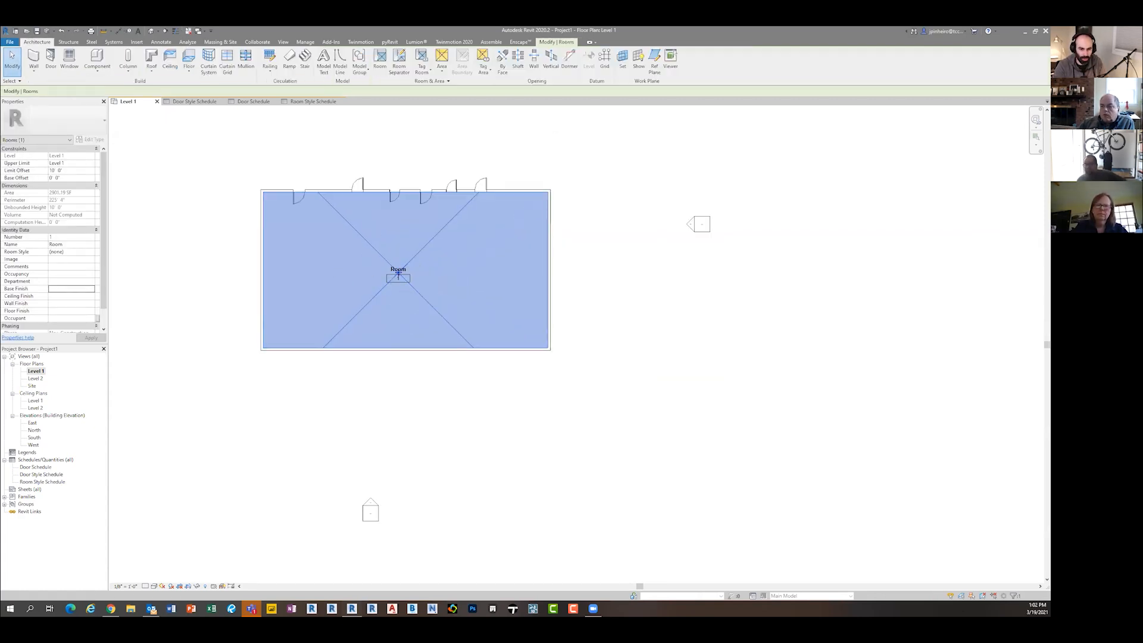
pyautogui.press('w')
pyautogui.press('a')
pyautogui.click(500, 191)
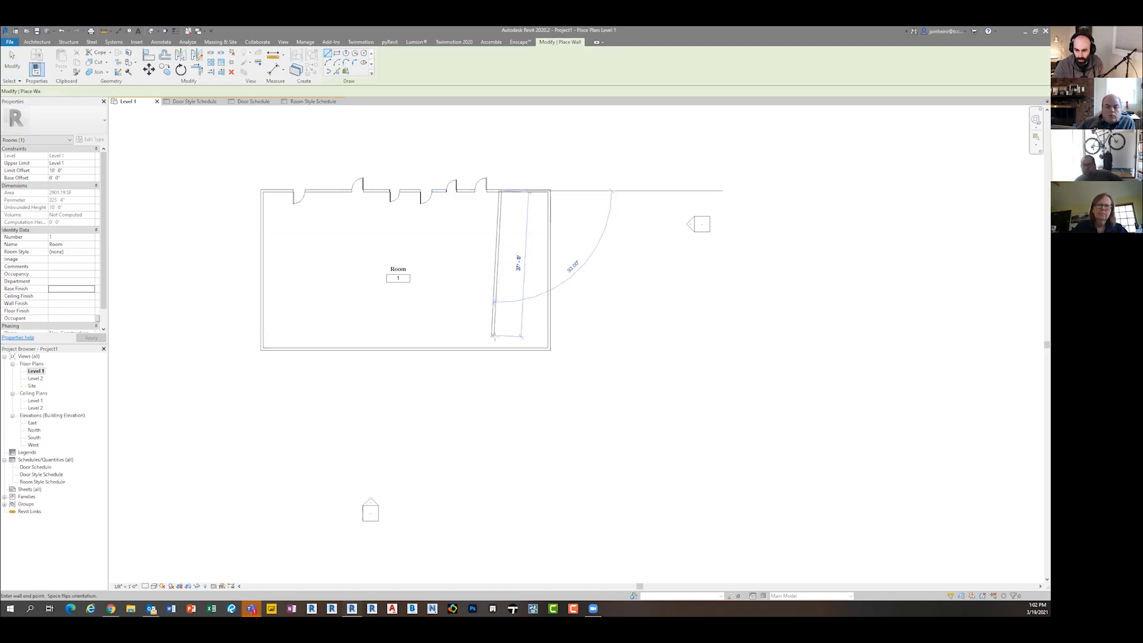
pyautogui.click(549, 265)
pyautogui.click(500, 264)
pyautogui.press('Escape')
# Step: Place a tagged room in each of the two small spaces at the building's east end
pyautogui.click(382, 59)
pyautogui.click(524, 308)
pyautogui.click(520, 233)
pyautogui.press('Escape')
# Step: Assign the Classroom room style to the two small rooms, 2 and 3, together
pyautogui.click(533, 247)
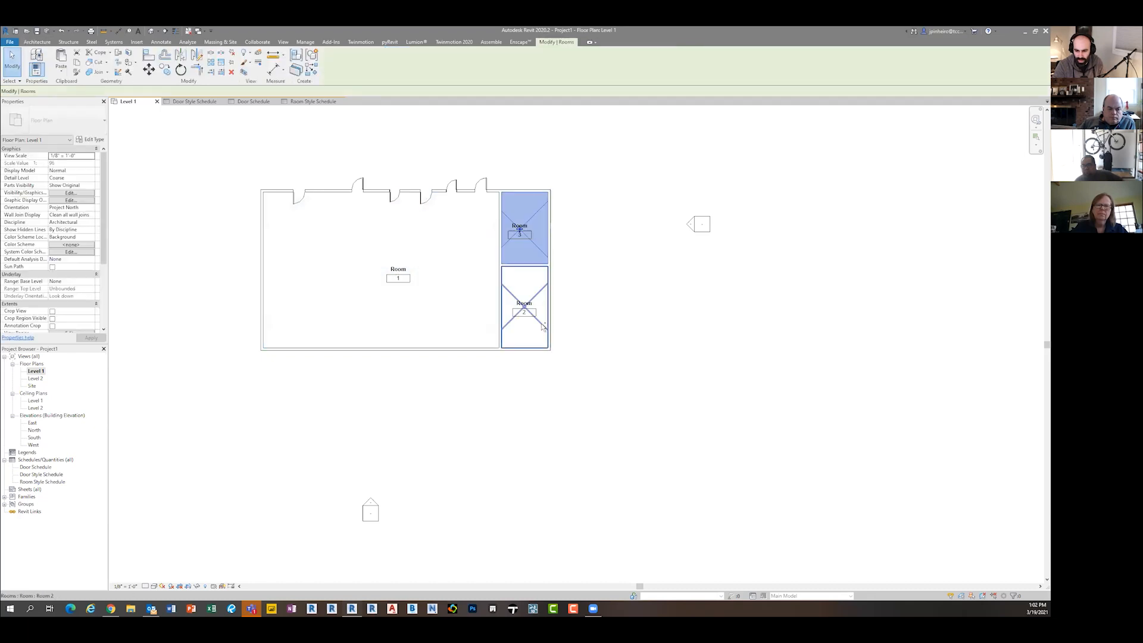
pyautogui.keyDown('ctrl'); pyautogui.click(524, 298); pyautogui.keyUp('ctrl')
pyautogui.click(92, 254)
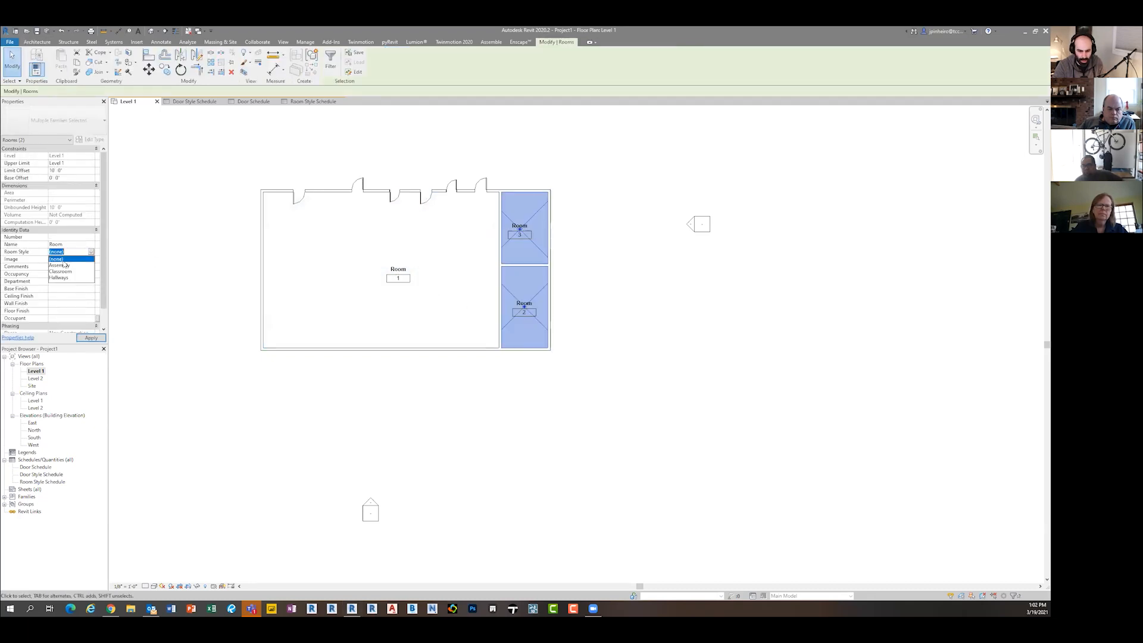
pyautogui.click(62, 269)
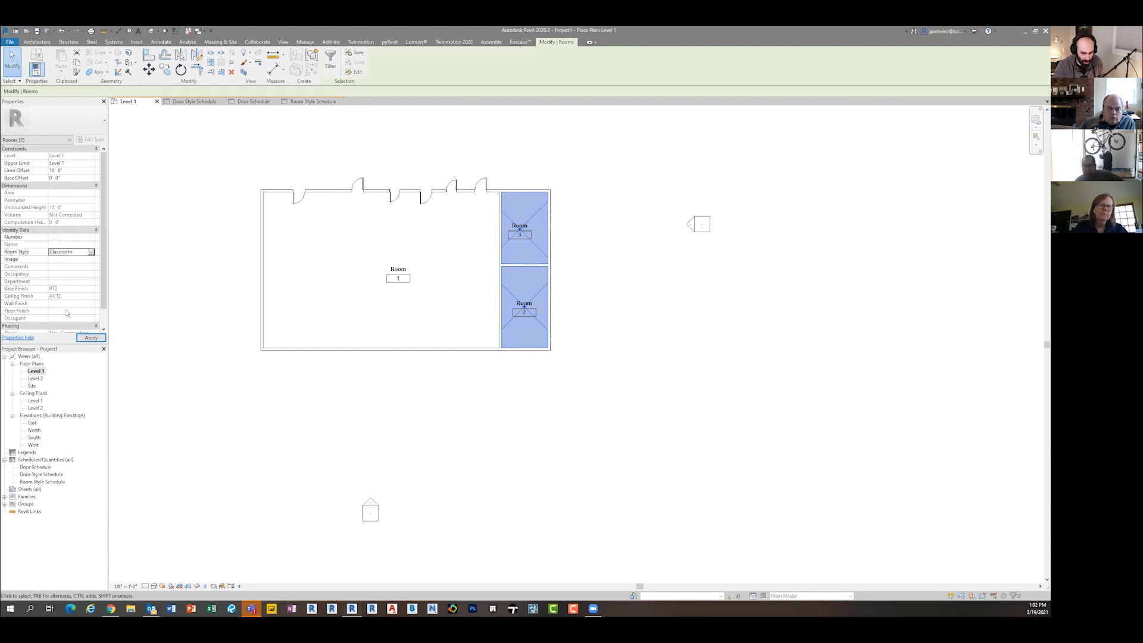
pyautogui.click(91, 254)
pyautogui.click(63, 269)
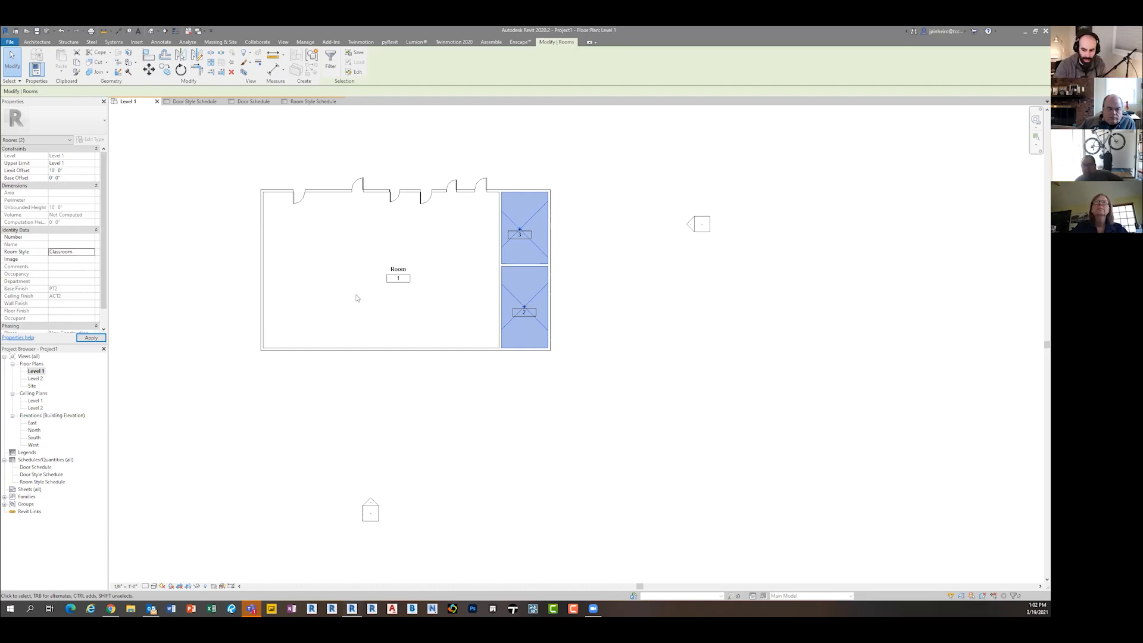
# Step: Assign the Assembly room style to the large room 1
pyautogui.click(437, 285)
pyautogui.click(352, 303)
pyautogui.click(90, 252)
pyautogui.click(64, 266)
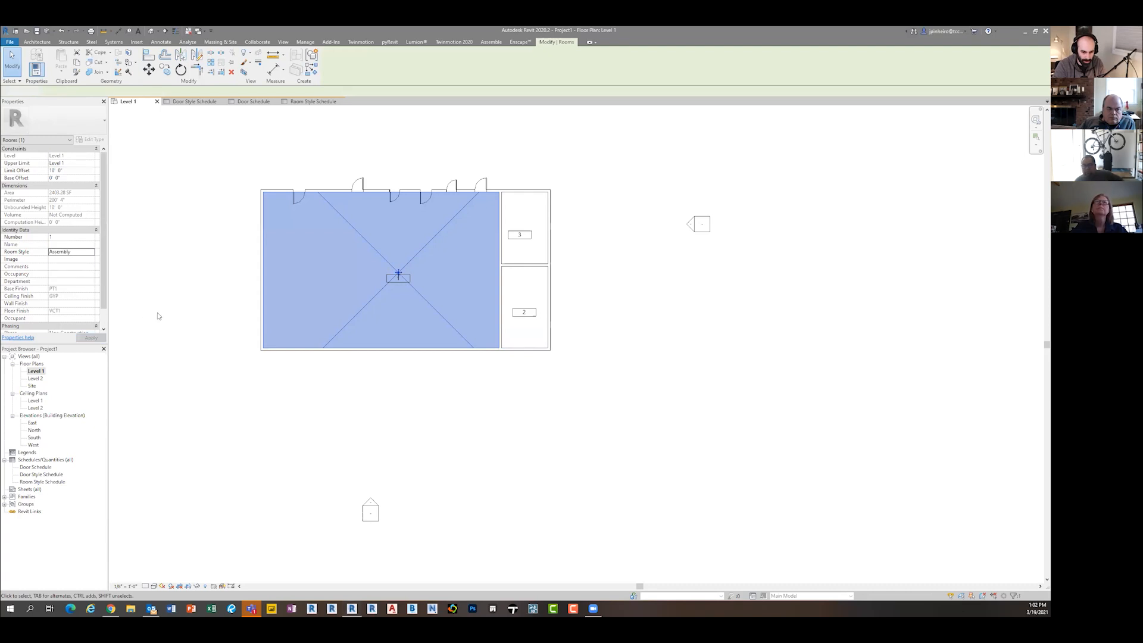
pyautogui.click(137, 352)
# Step: Start a new building component schedule for the Rooms category, named Room Schedule
pyautogui.click(35, 486)
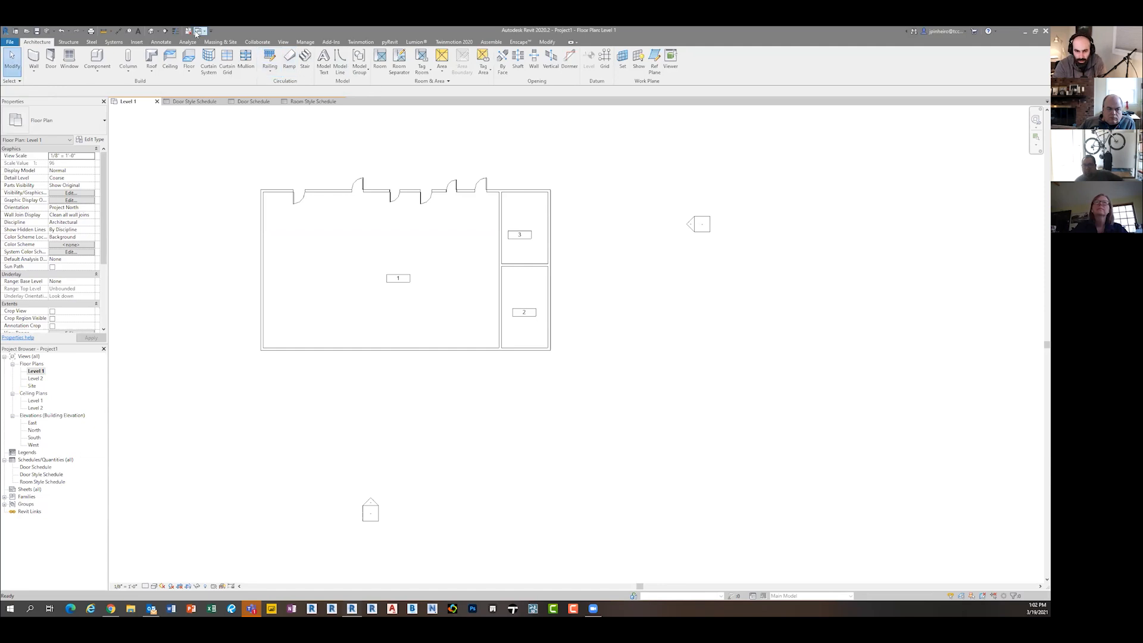
pyautogui.click(282, 42)
pyautogui.click(446, 63)
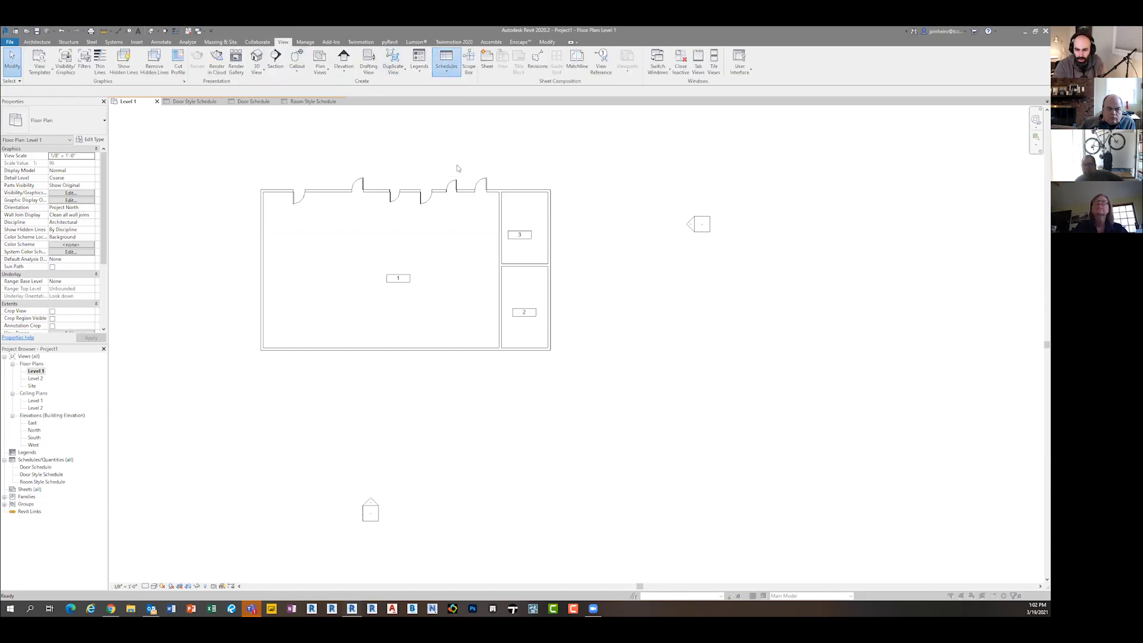
pyautogui.click(435, 88)
pyautogui.click(352, 200)
pyautogui.press('r')
pyautogui.scroll(-1, 343, 230)
pyautogui.scroll(-2, 343, 230)
pyautogui.click(335, 220)
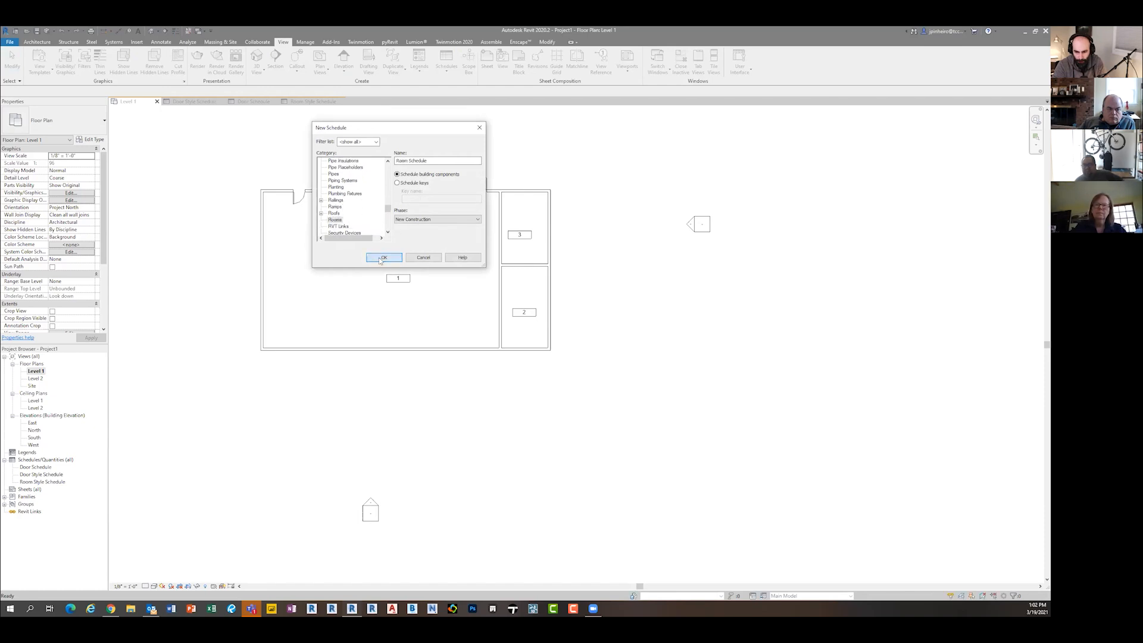
pyautogui.click(383, 257)
# Step: Add the first twelve available fields, from Area through Limit Offset, to the Room Schedule and create it
pyautogui.click(514, 188)
pyautogui.click(514, 189)
pyautogui.click(514, 189)
pyautogui.click(514, 189)
pyautogui.click(515, 189)
pyautogui.click(514, 189)
pyautogui.click(515, 189)
pyautogui.click(514, 189)
pyautogui.click(514, 189)
pyautogui.click(514, 188)
pyautogui.click(514, 188)
pyautogui.click(515, 189)
pyautogui.click(542, 306)
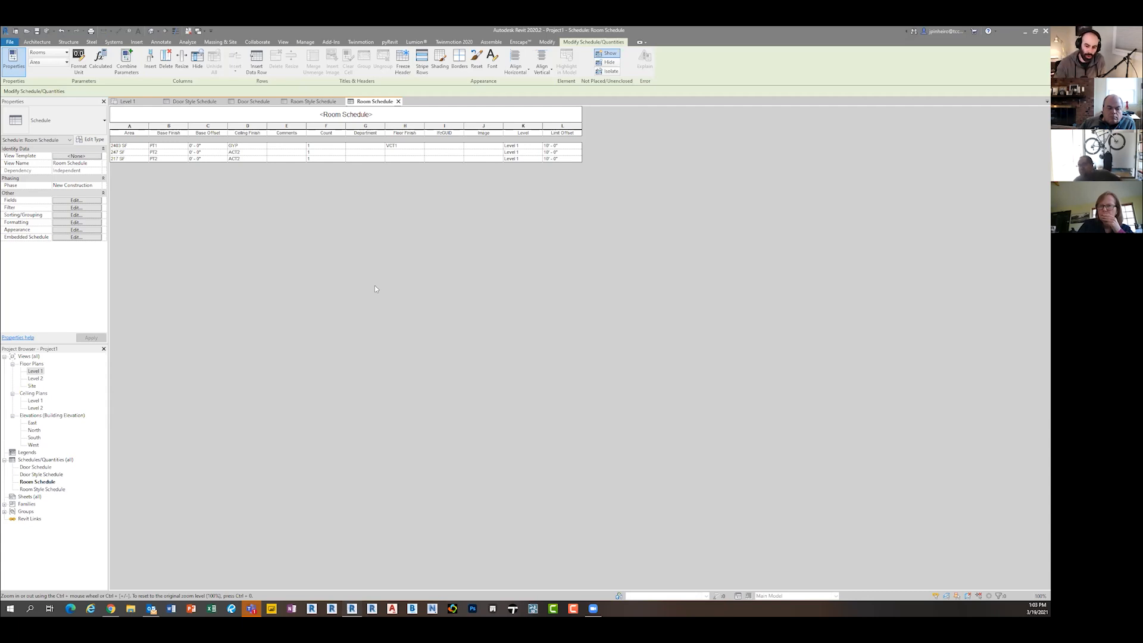
# Step: Return to the Level 1 floor plan and examine the large room's instance properties, including its style-driven finishes
pyautogui.doubleClick(36, 371)
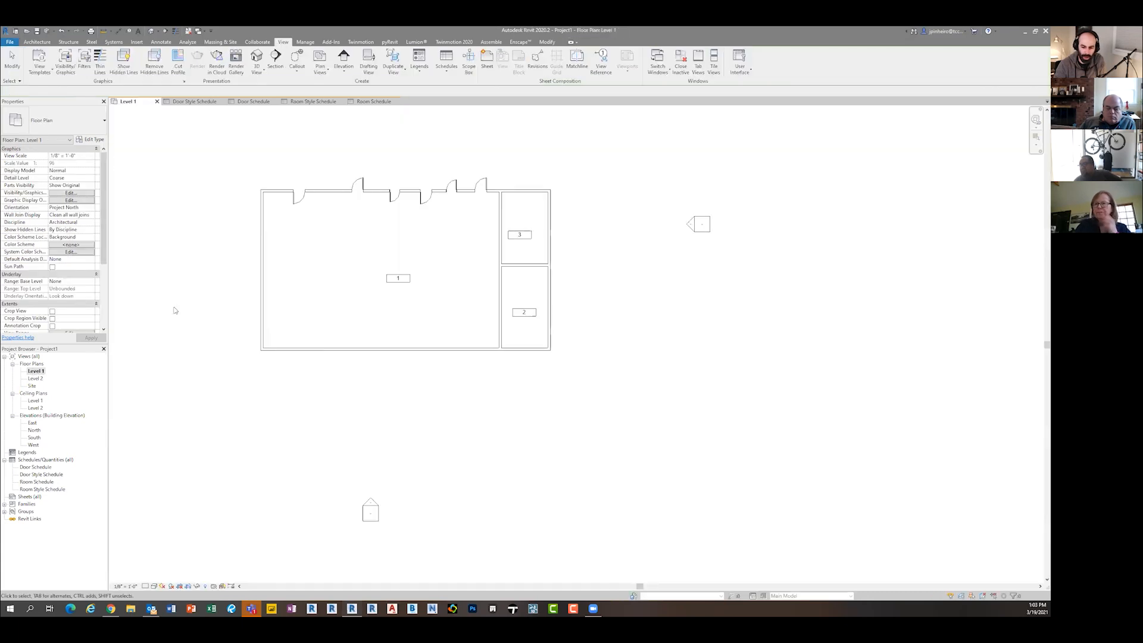
pyautogui.click(356, 301)
pyautogui.scroll(2, 337, 235)
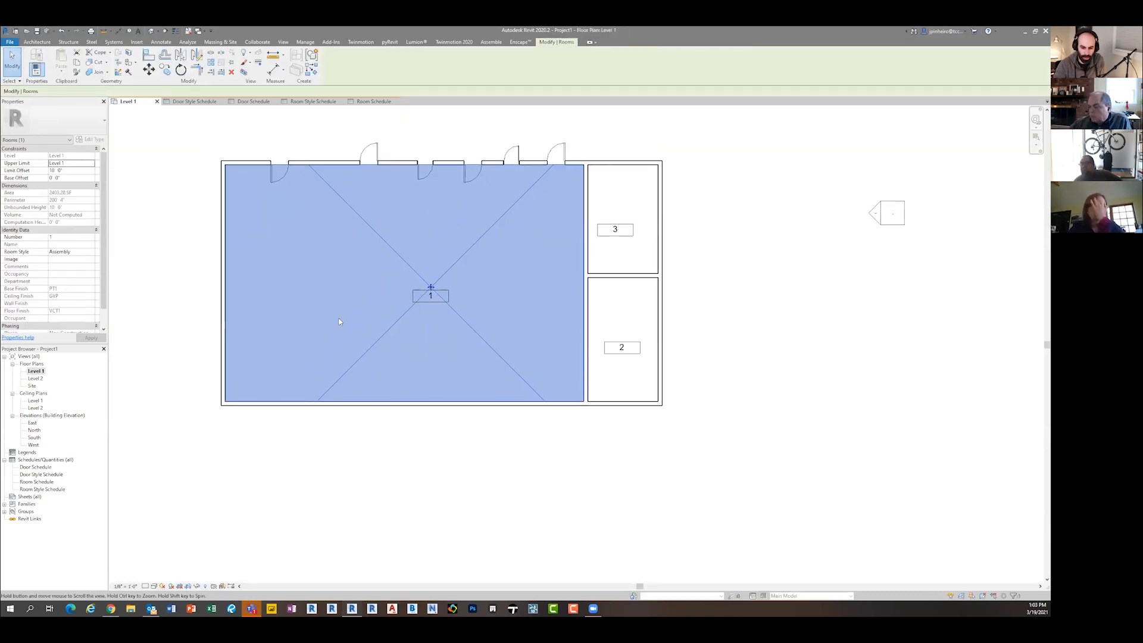
pyautogui.scroll(-1, 101, 266)
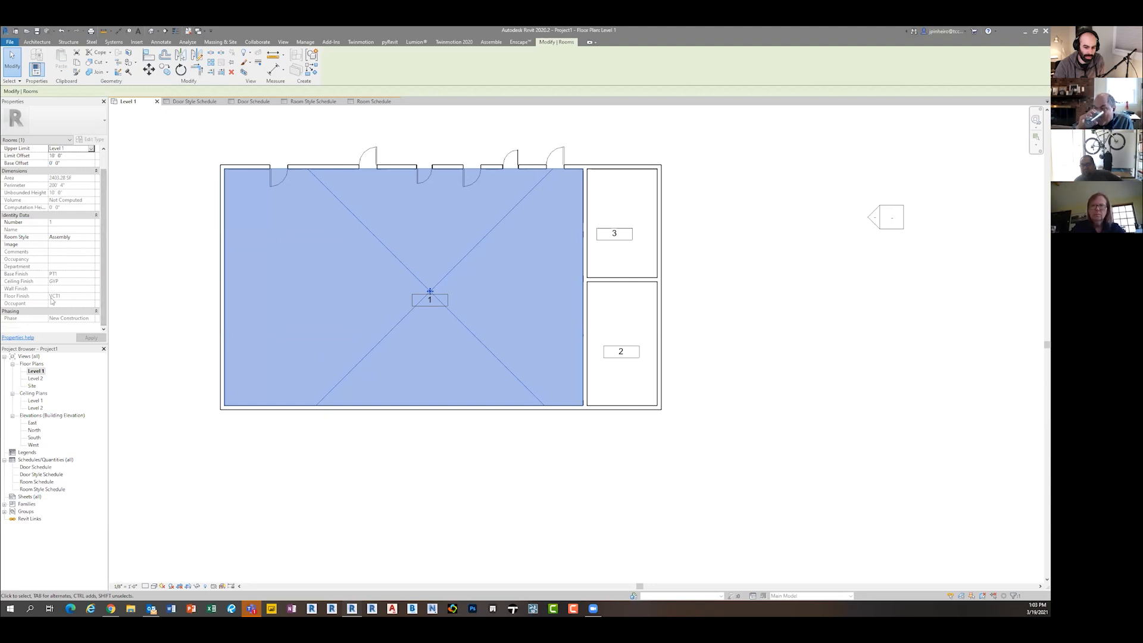
# Step: Examine the type properties of the Single-Flush door second from the west in the north wall
pyautogui.click(159, 260)
pyautogui.click(90, 140)
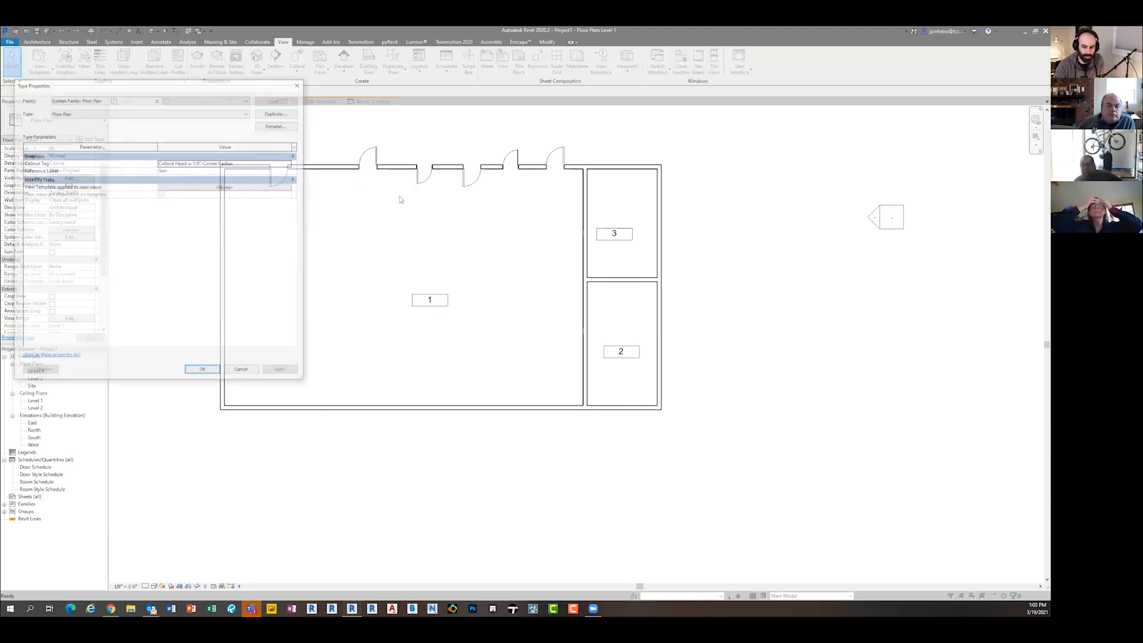
pyautogui.click(300, 86)
pyautogui.click(366, 151)
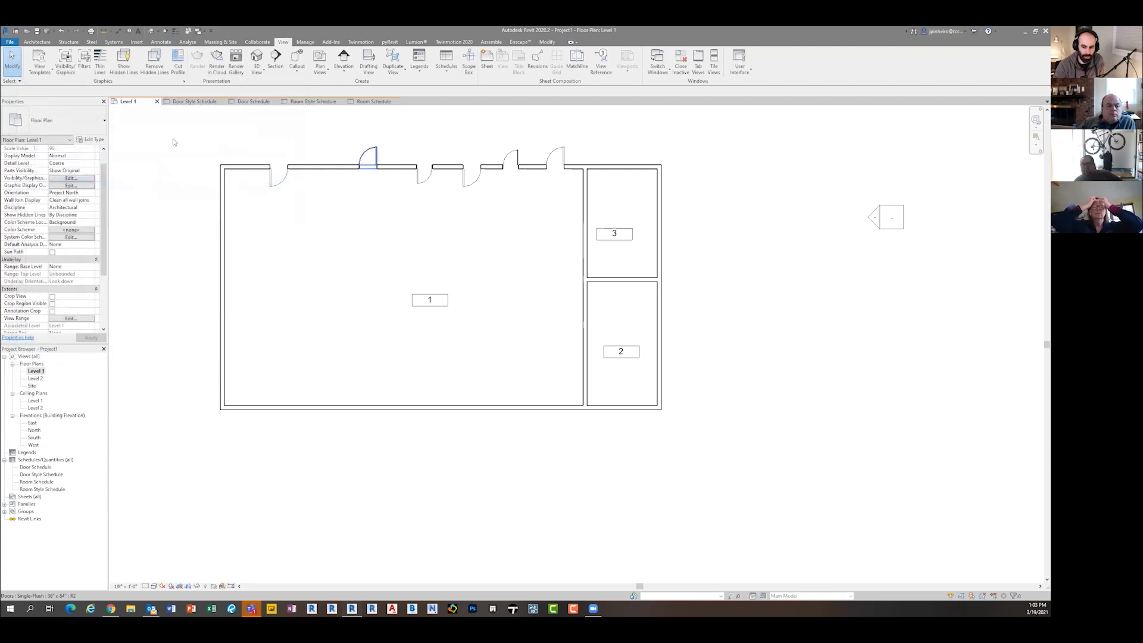
pyautogui.click(92, 140)
pyautogui.scroll(-5, 255, 227)
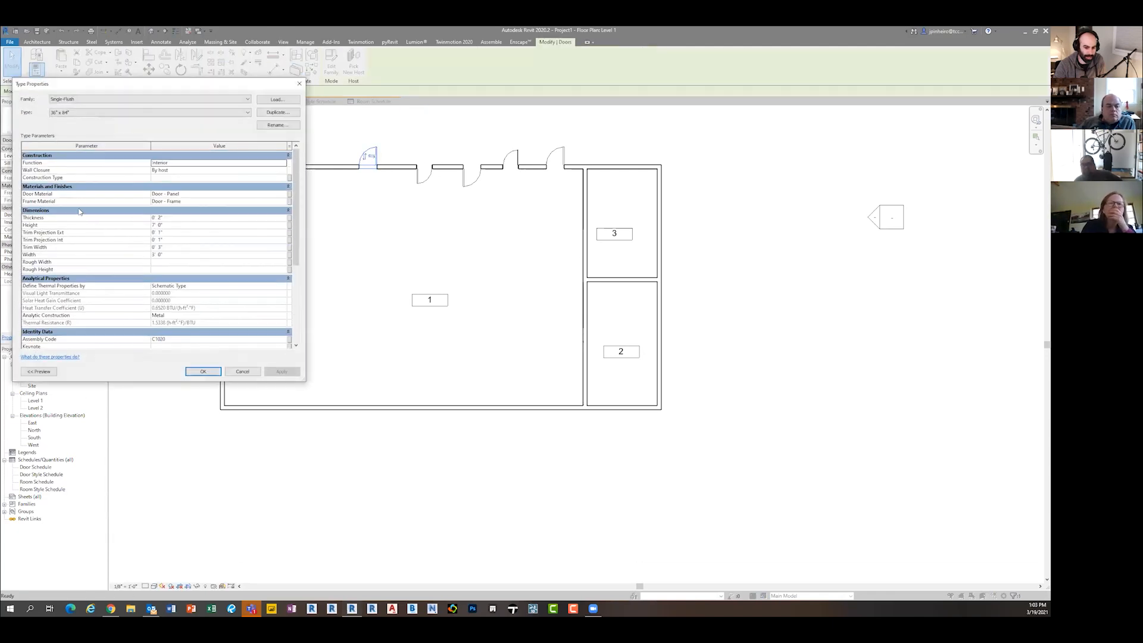
pyautogui.moveTo(118, 91); pyautogui.dragTo(249, 135)
pyautogui.scroll(5, 236, 257)
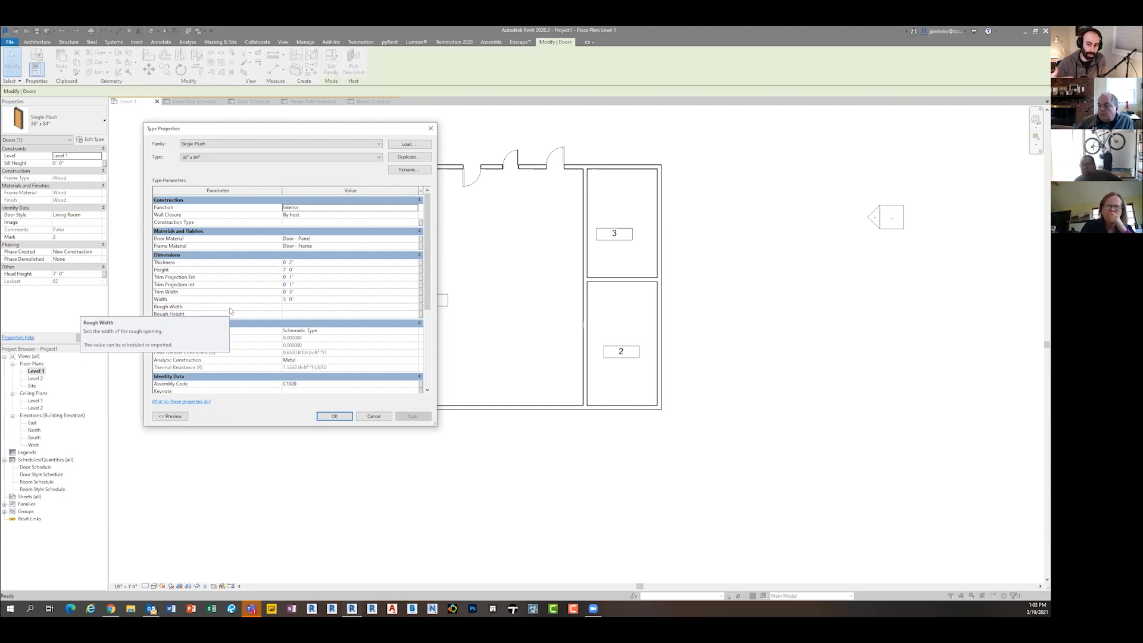
pyautogui.click(431, 128)
# Step: Select the westernmost door in the north wall and examine its instance properties
pyautogui.click(297, 217)
pyautogui.scroll(2, 298, 217)
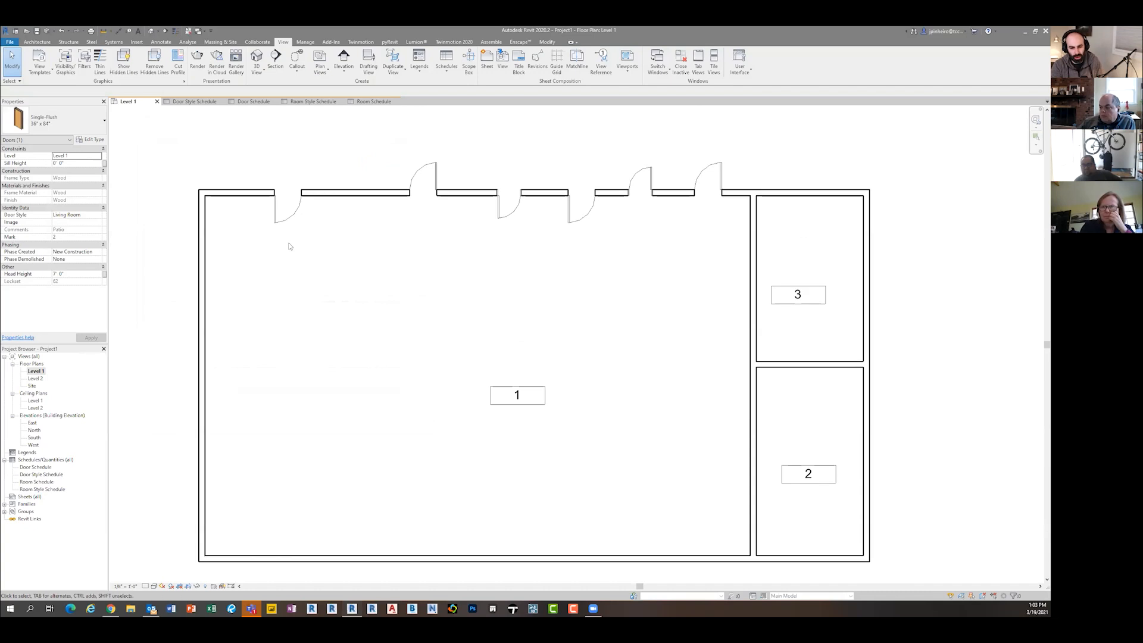
pyautogui.click(288, 221)
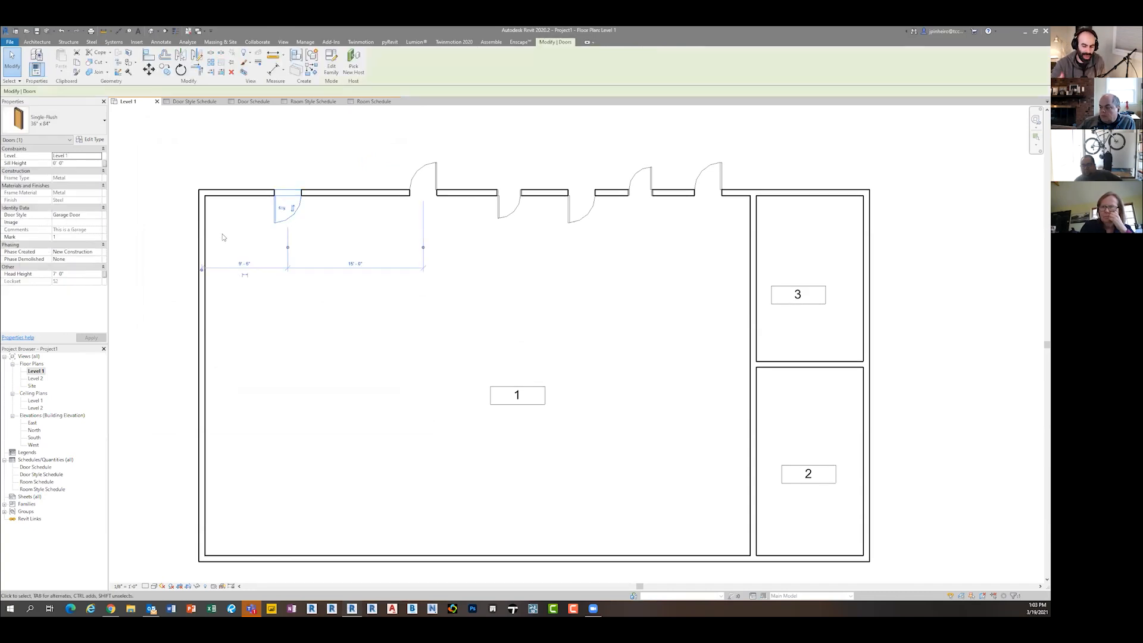
# Step: Open the Door Style Schedule and set the Garage Door style's Finish to Wood
pyautogui.click(158, 269)
pyautogui.click(279, 220)
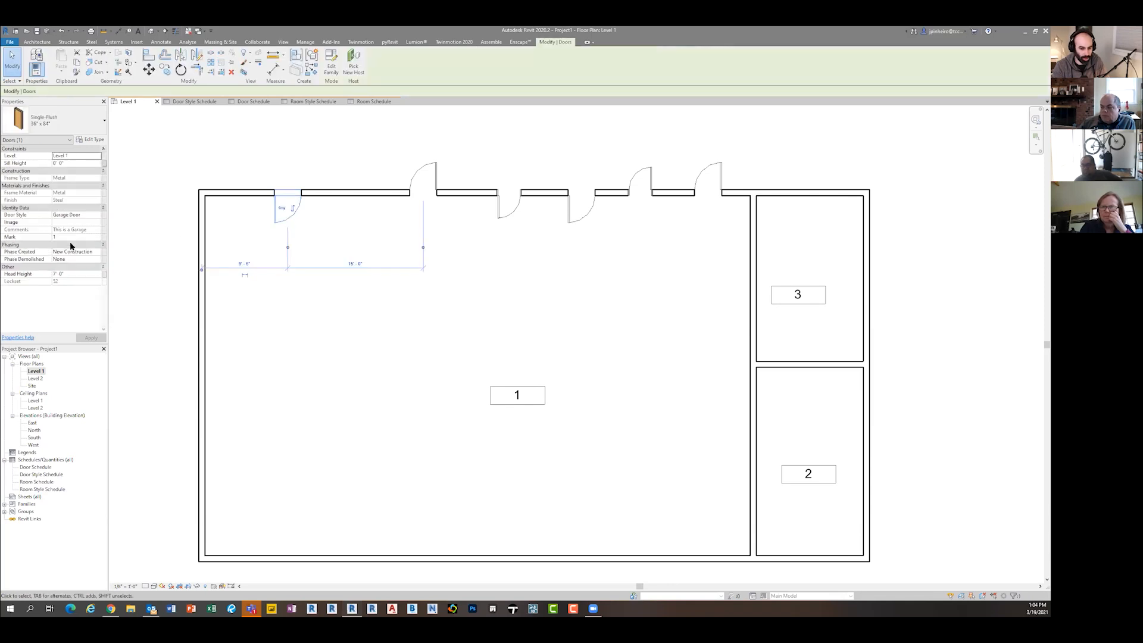
pyautogui.click(132, 239)
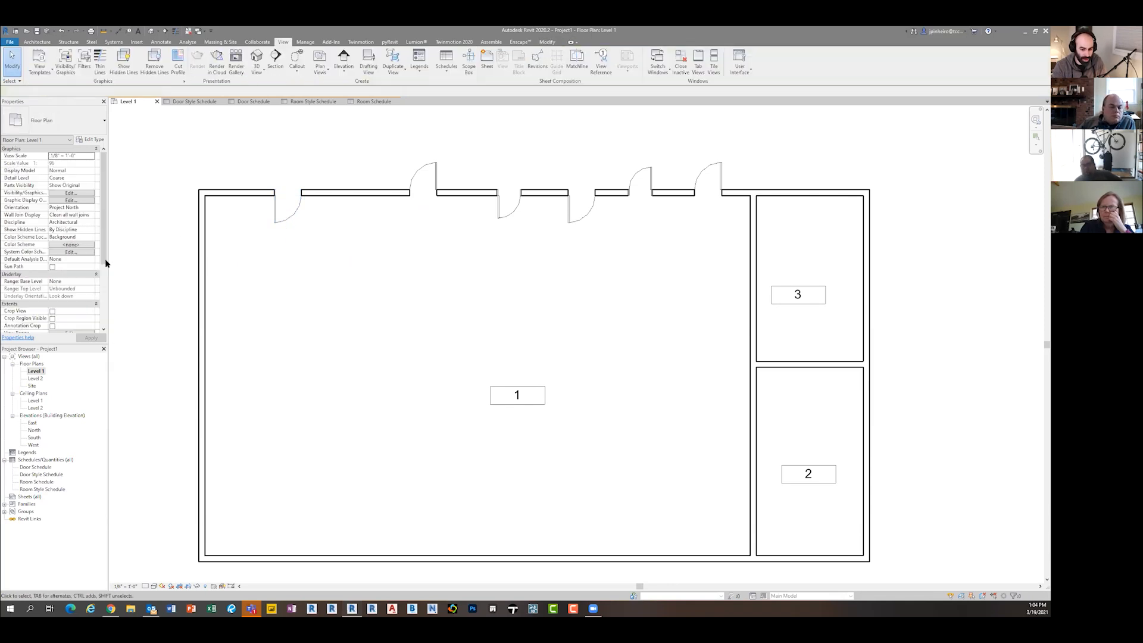
pyautogui.doubleClick(47, 480)
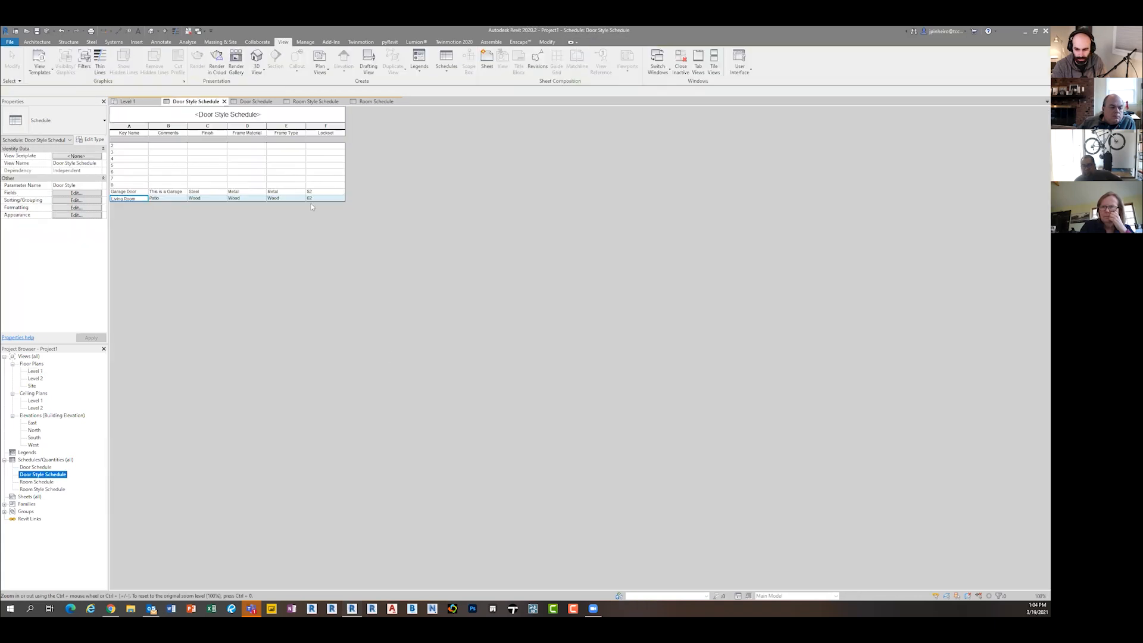
pyautogui.click(170, 192)
pyautogui.click(204, 191)
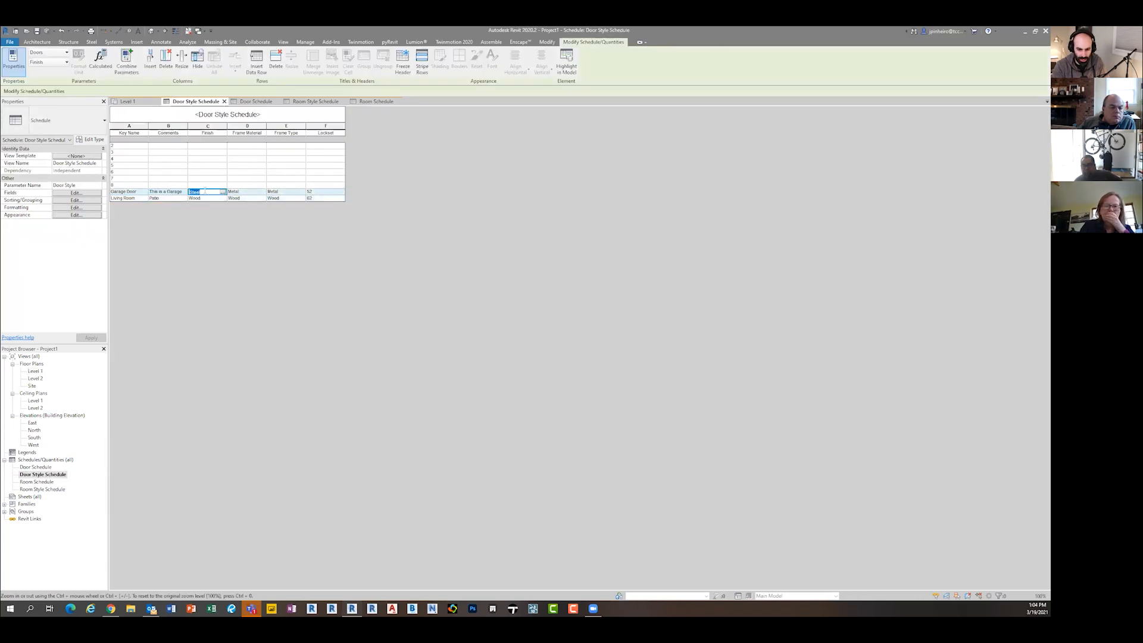
pyautogui.write('Wood')
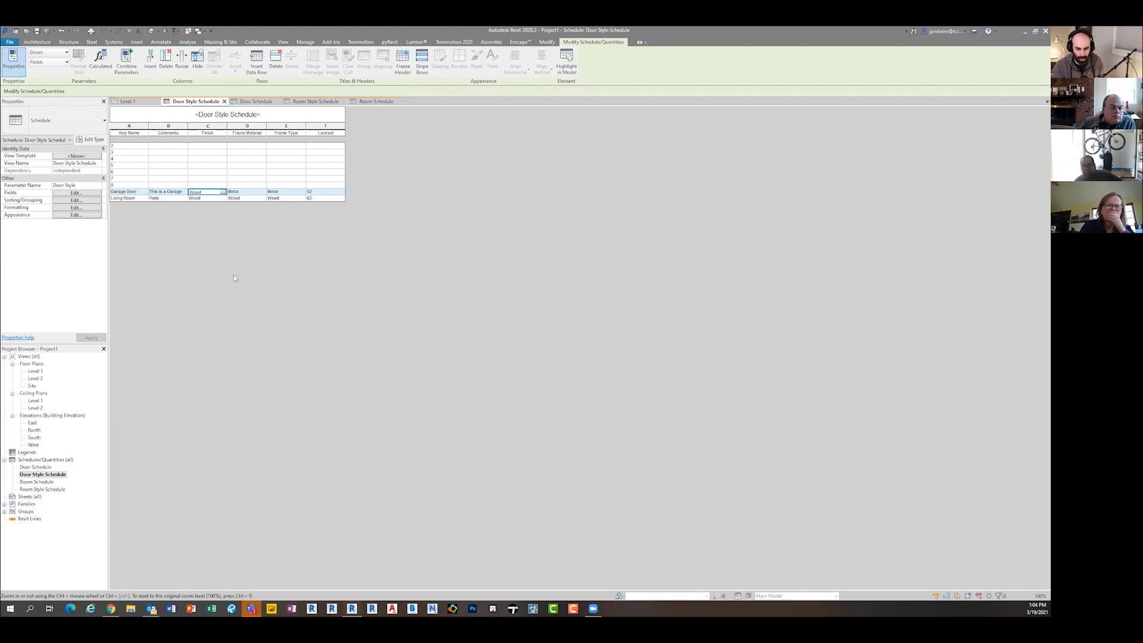
# Step: Return to the Level 1 floor plan and examine the Finish in the instance properties of the westernmost north-wall door
pyautogui.doubleClick(36, 373)
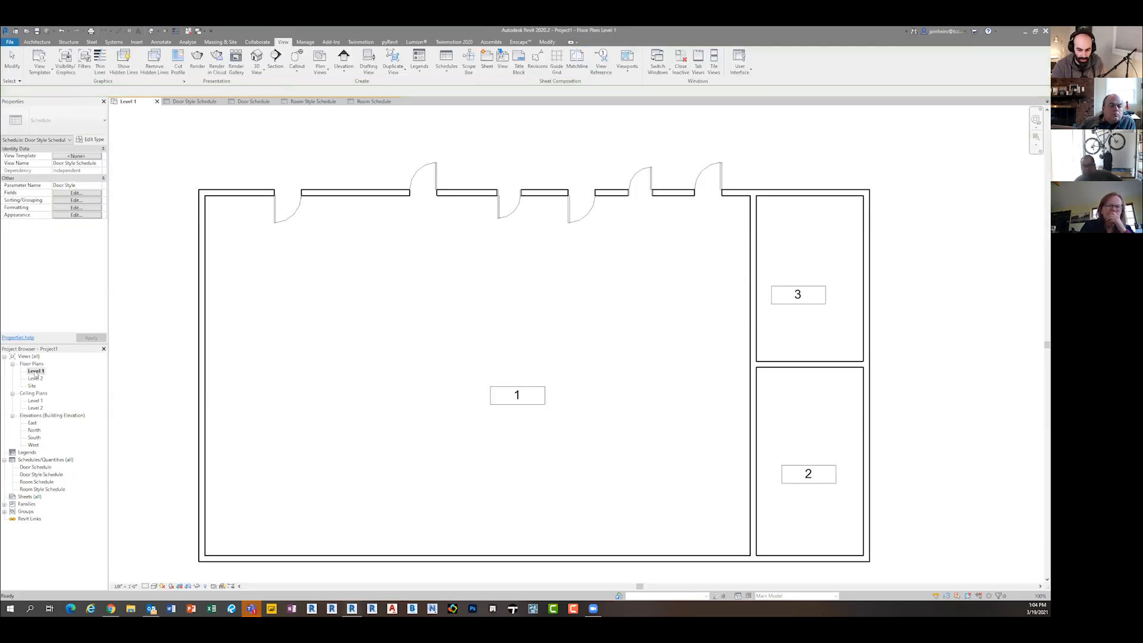
pyautogui.click(284, 224)
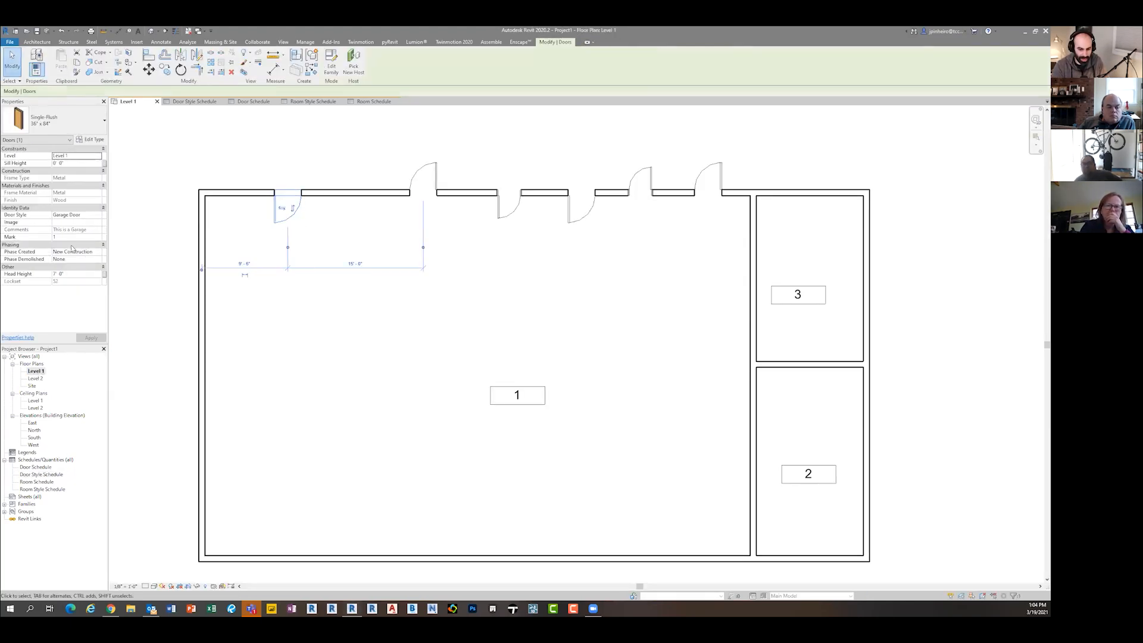
pyautogui.click(34, 197)
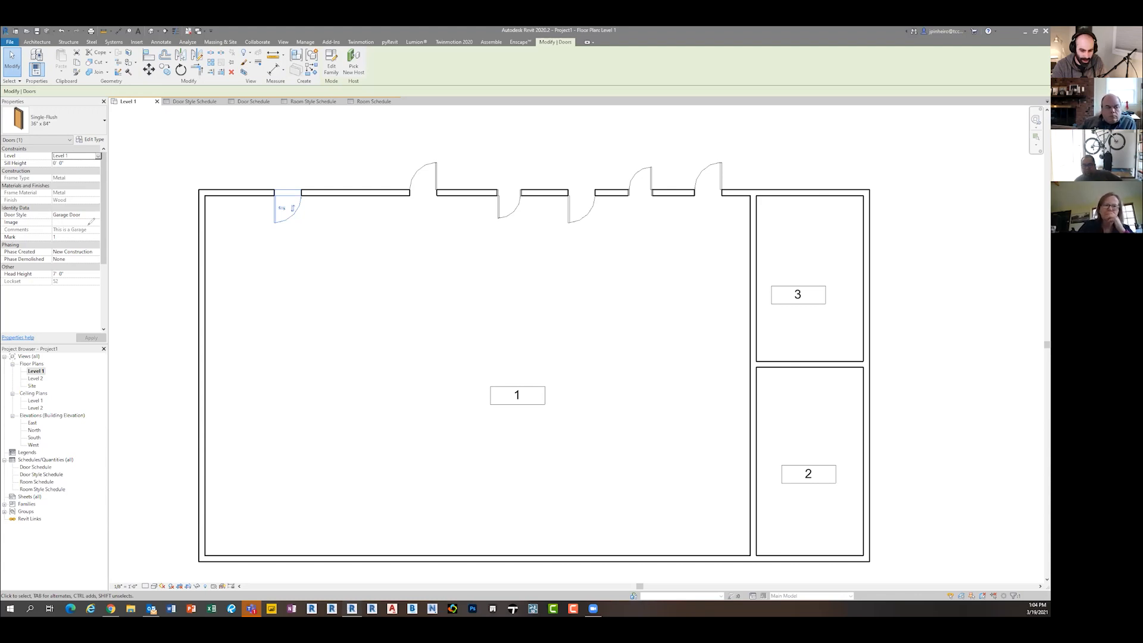
pyautogui.moveTo(24, 193)
pyautogui.mouseDown()
pyautogui.moveTo(7, 198)
pyautogui.moveTo(64, 208)
pyautogui.moveTo(75, 197)
pyautogui.moveTo(58, 208)
pyautogui.mouseUp()
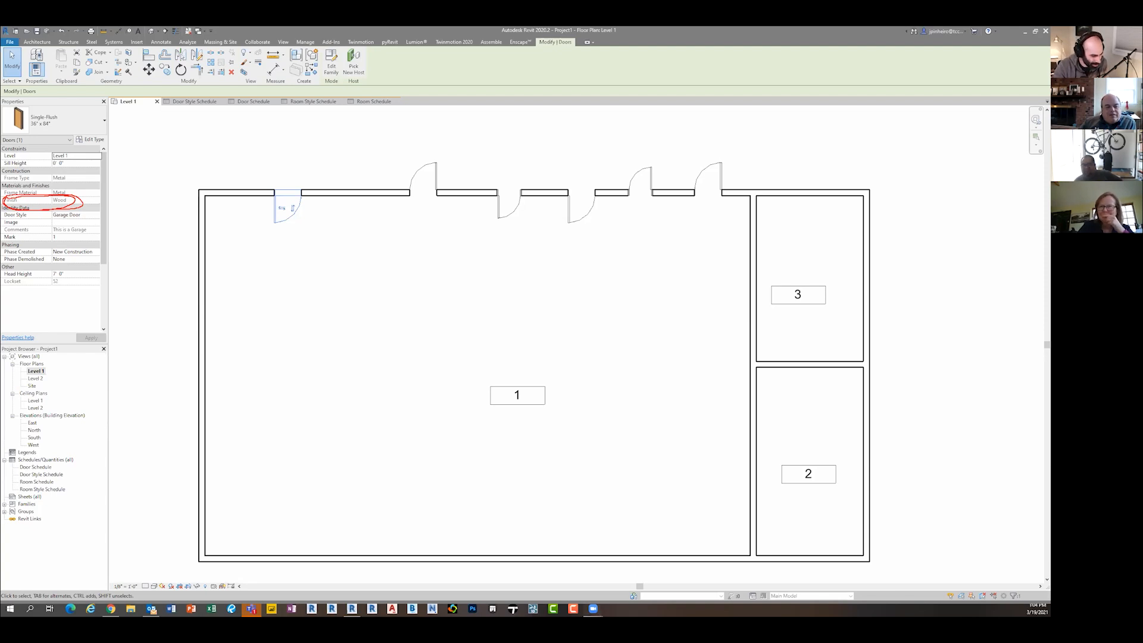
pyautogui.moveTo(241, 141); pyautogui.dragTo(319, 218)
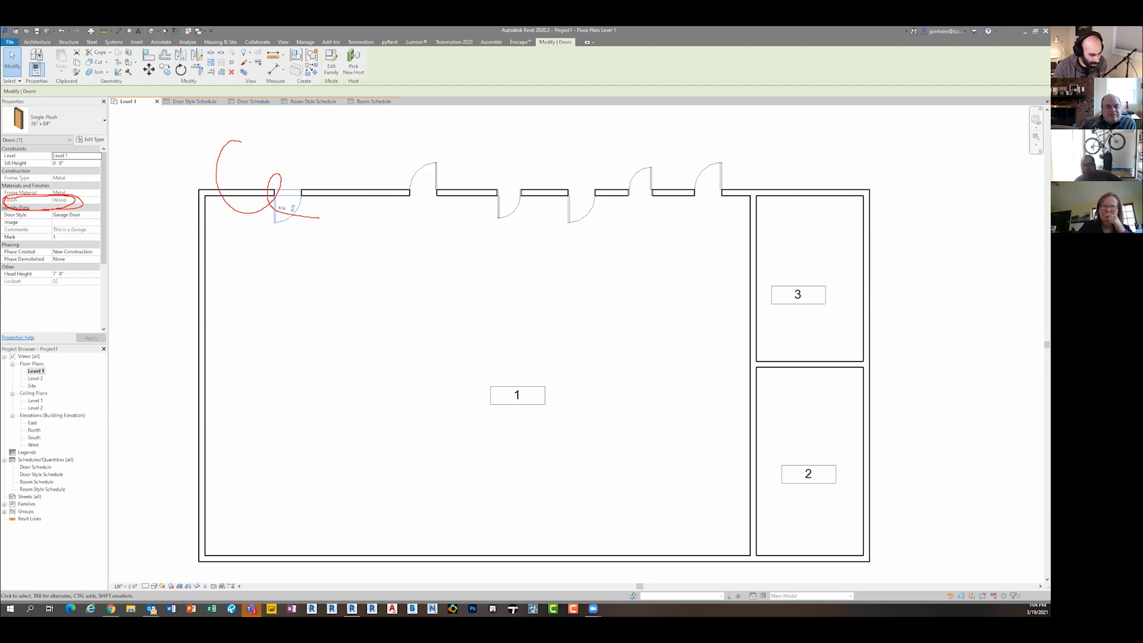
pyautogui.press('Escape')
pyautogui.scroll(3, 322, 186)
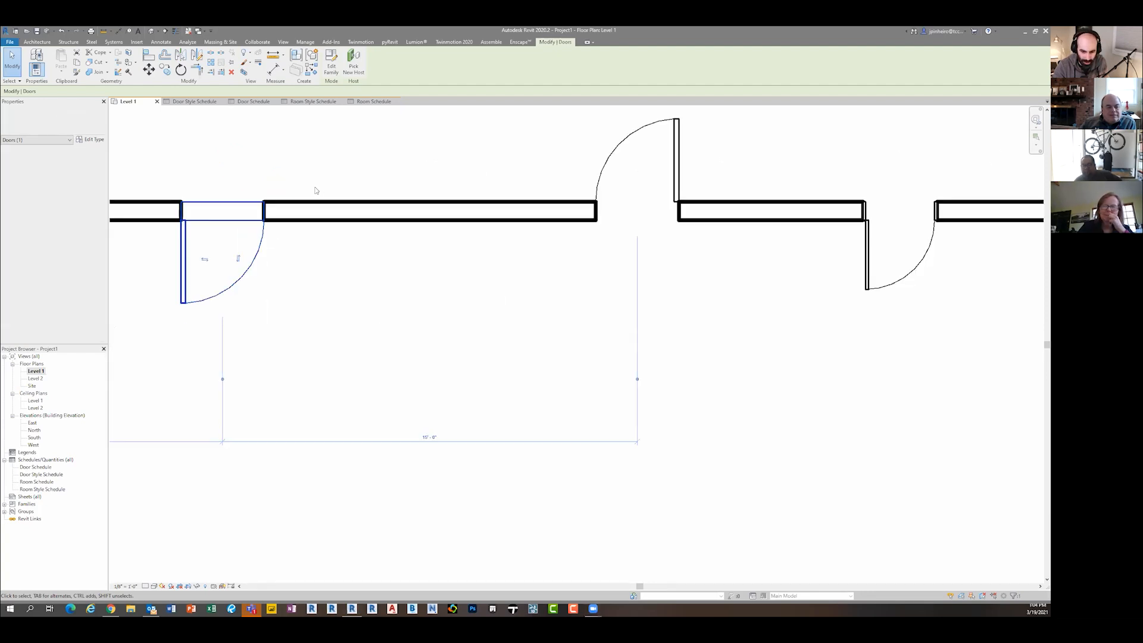
pyautogui.press('Escape')
pyautogui.scroll(-2, 411, 280)
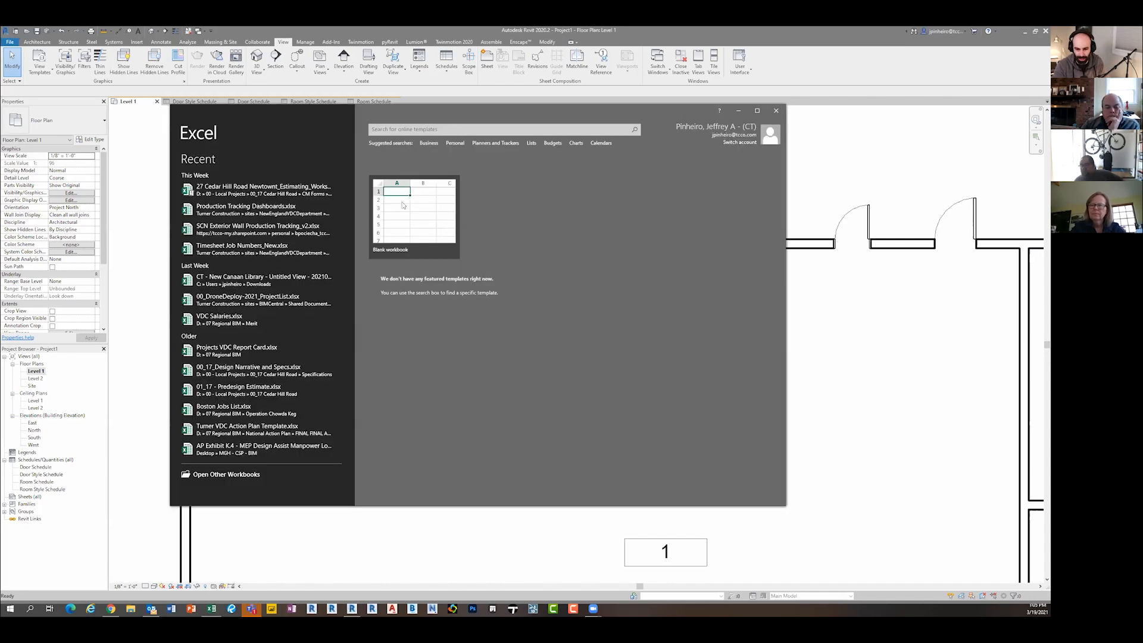
# Step: Switch to Excel, create a blank workbook and enter ASD, ;LKAJF and Asdlj;dja in cells B3 to B5
pyautogui.click(401, 200)
pyautogui.click(401, 200)
pyautogui.click(218, 198)
pyautogui.click(213, 215)
pyautogui.write('ASD')
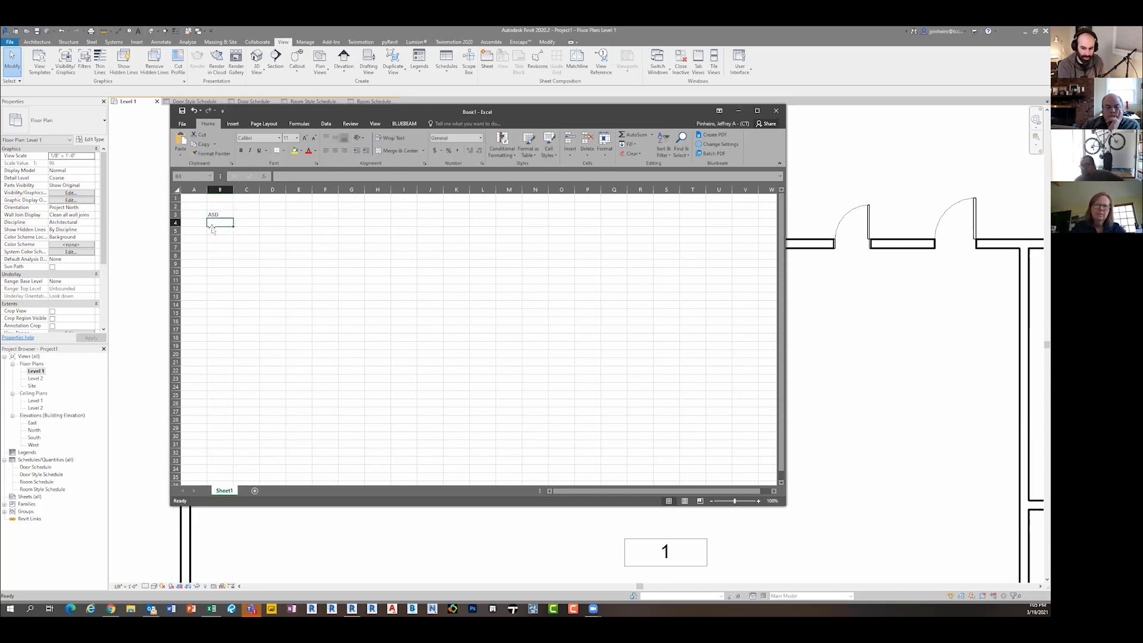
pyautogui.press('Return')
pyautogui.write(';LKAJF')
pyautogui.press('Return')
pyautogui.write('asdlj;dja')
pyautogui.press('Return')
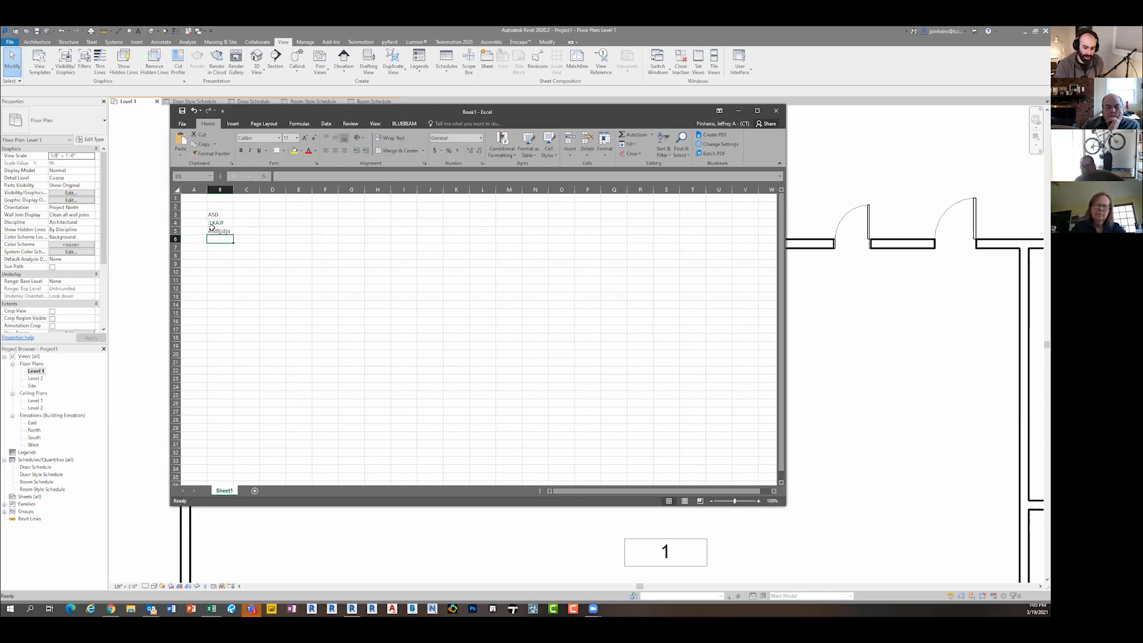
# Step: Select a block of cells starting at the sample text in B3, and close the Excel workbook without saving
pyautogui.moveTo(253, 214); pyautogui.dragTo(539, 312)
pyautogui.click(538, 311)
pyautogui.click(278, 249)
pyautogui.click(241, 246)
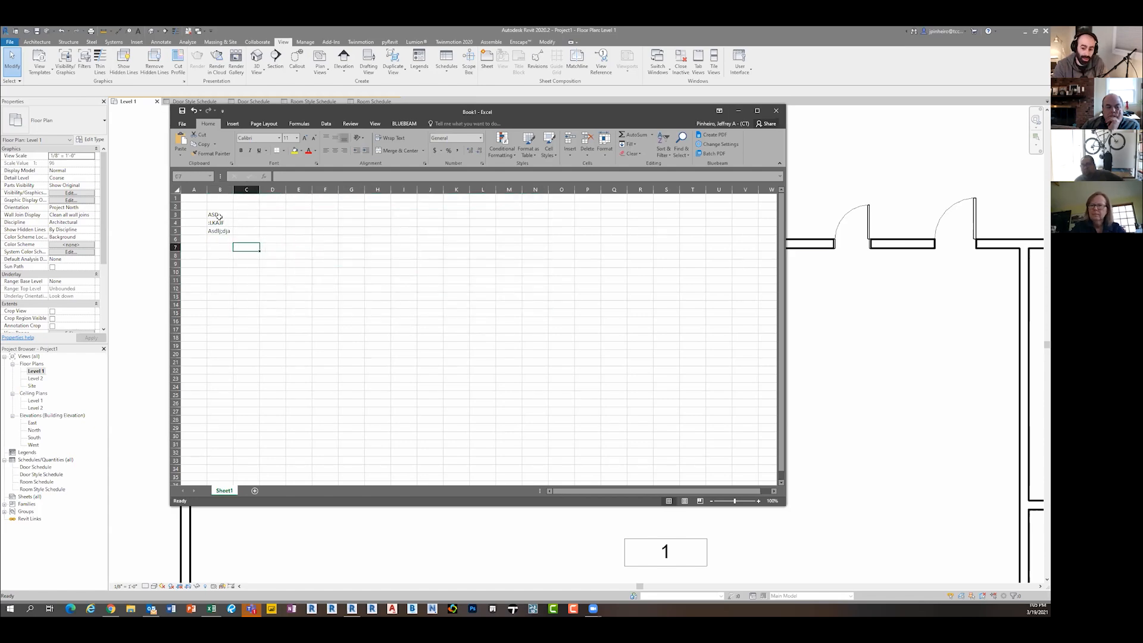
pyautogui.moveTo(219, 216); pyautogui.dragTo(434, 288)
pyautogui.click(775, 111)
pyautogui.click(525, 326)
# Step: Reopen the Door Style Schedule in Revit and open the key name of the first blank style row for editing
pyautogui.click(41, 475)
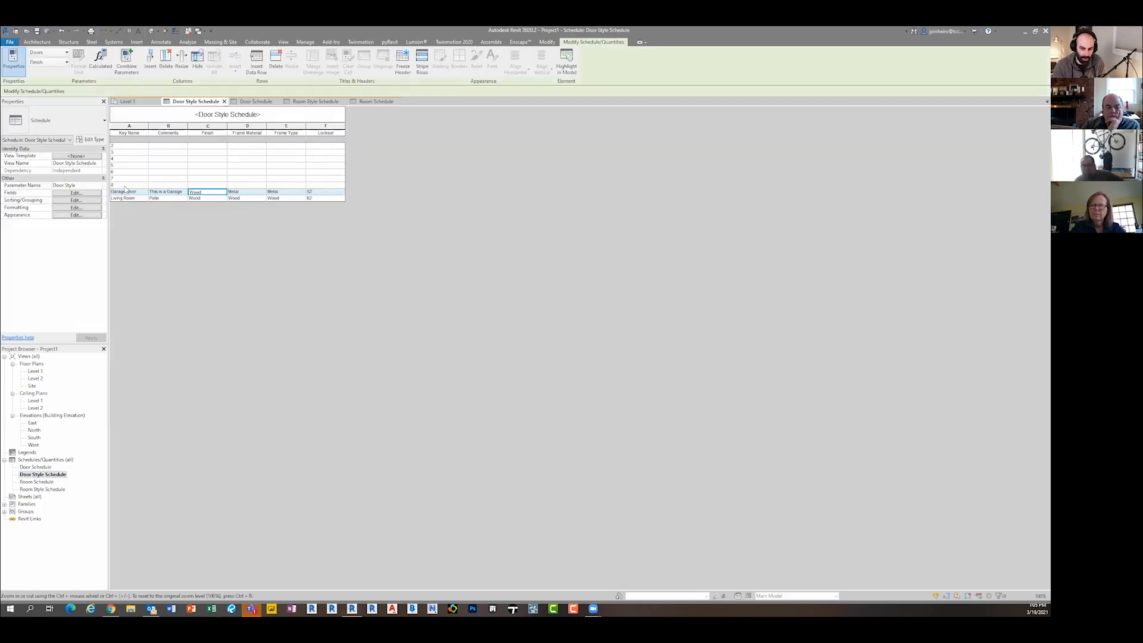
pyautogui.click(168, 163)
pyautogui.click(142, 145)
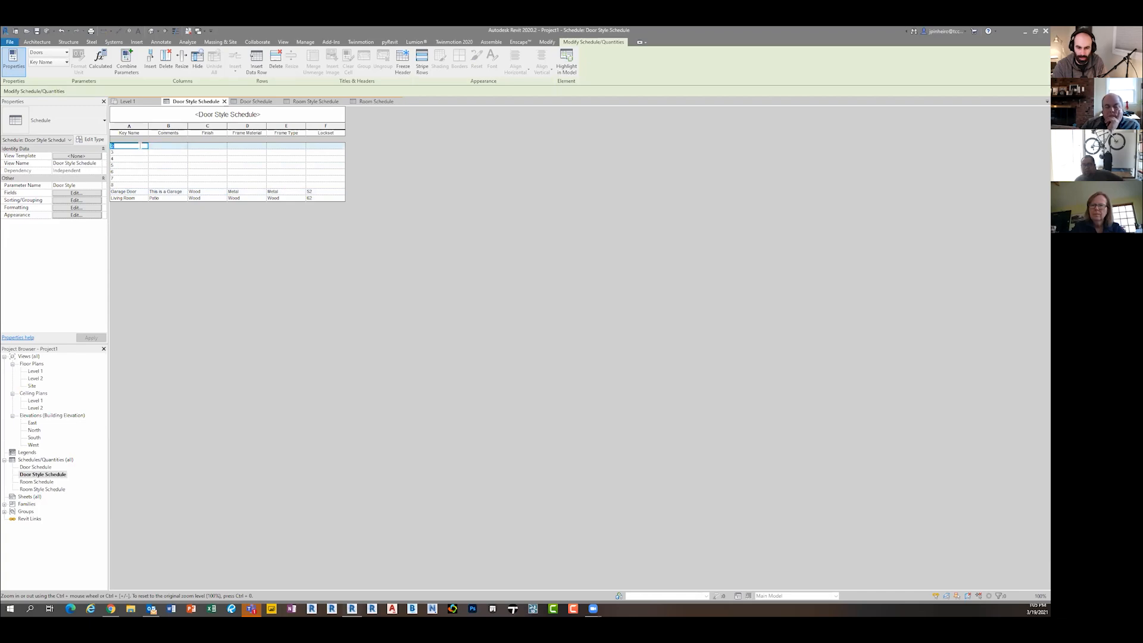